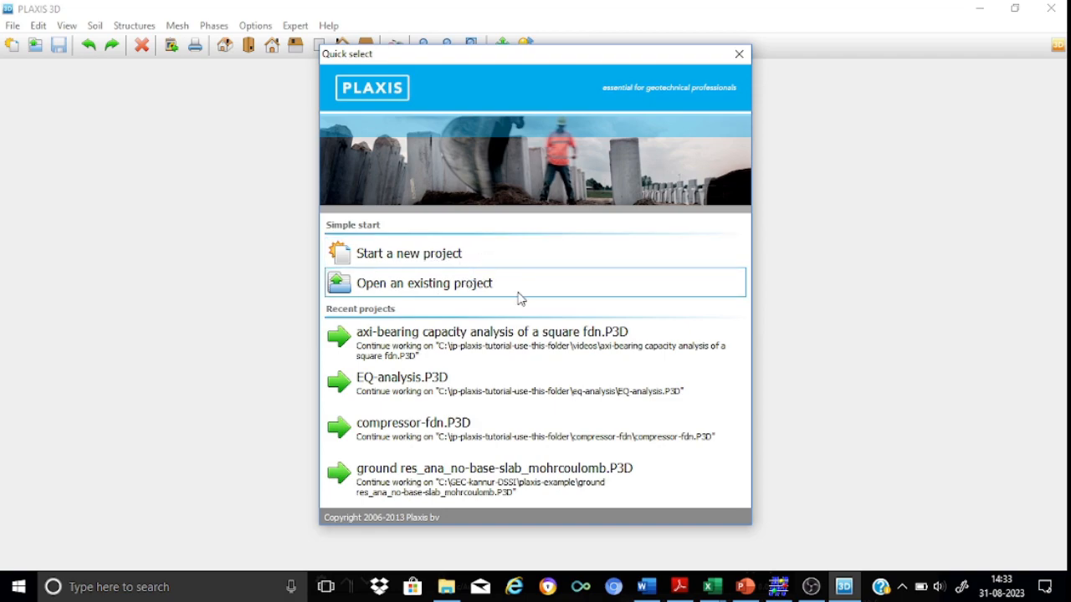
# Step: Start a new project titled "tutorail-1: bearing capacity analysis" and proceed to its model settings
pyautogui.click(437, 258)
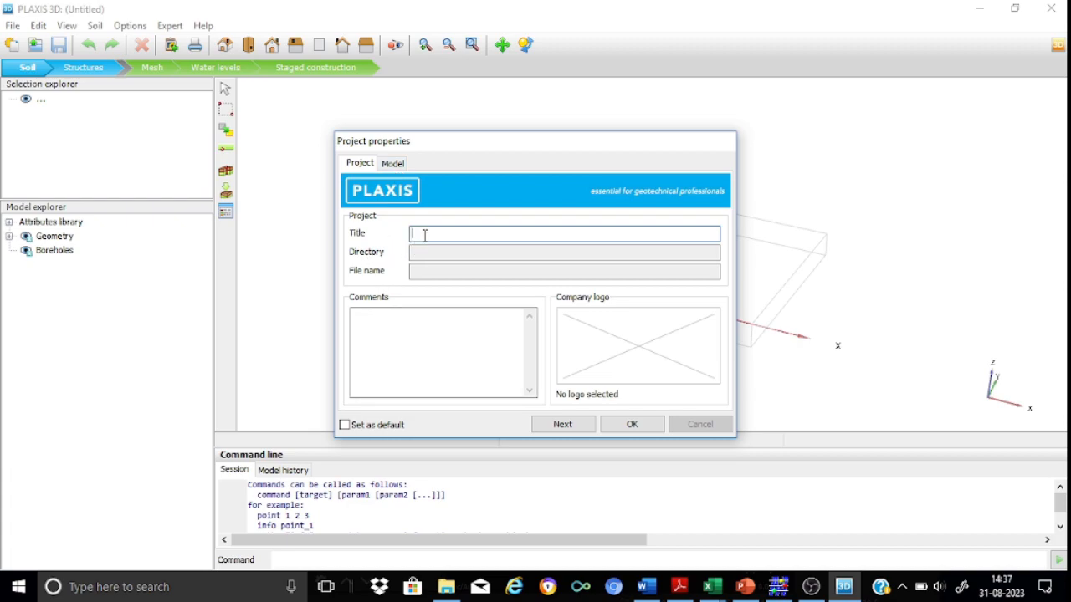
pyautogui.write('tutorail-1: bearing capacity analysis')
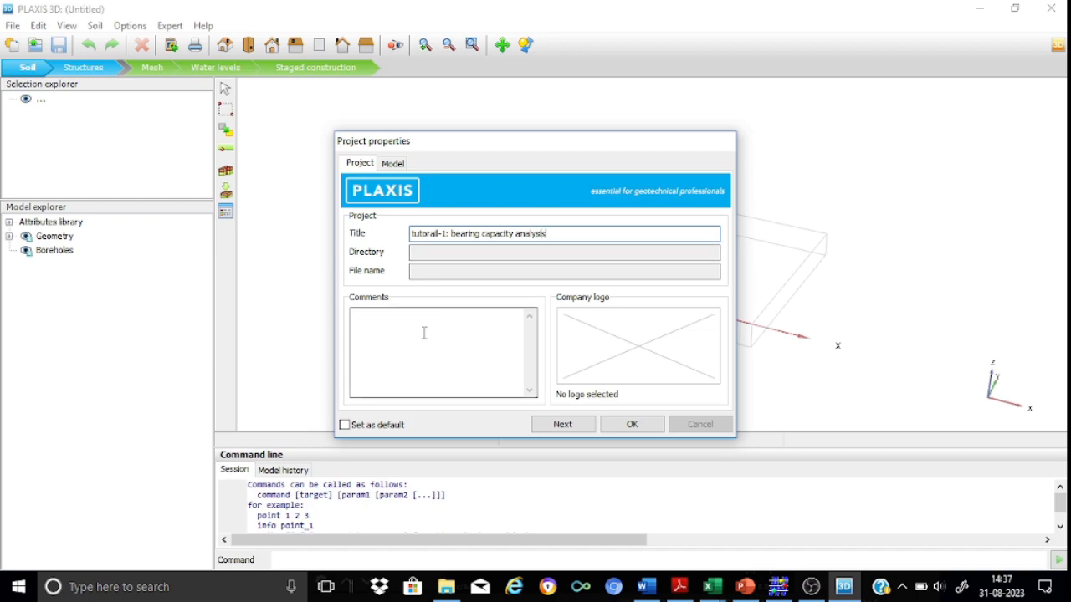
pyautogui.click(397, 330)
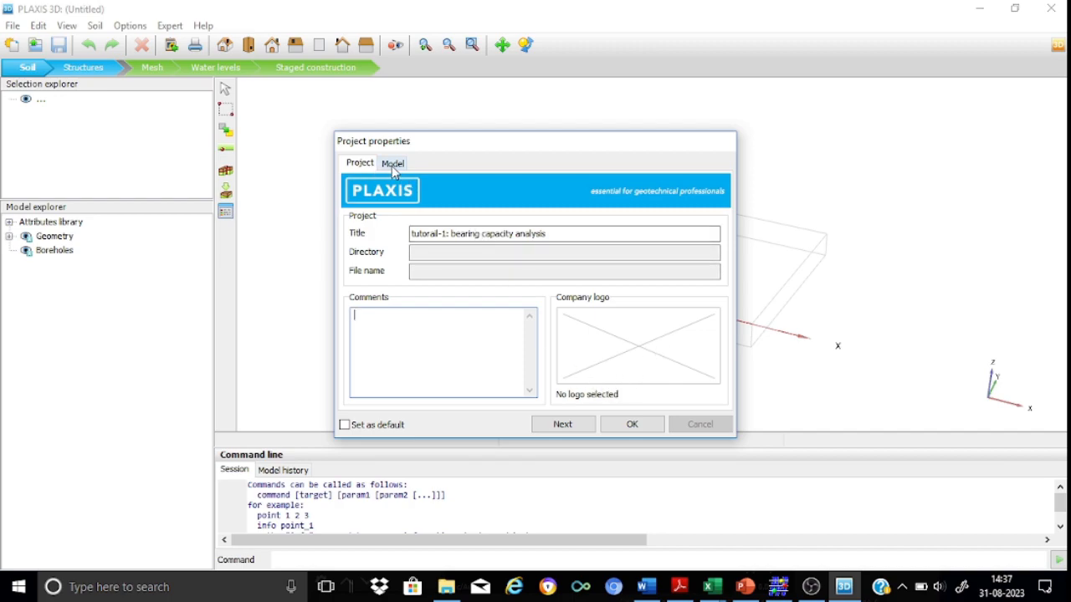
pyautogui.click(570, 429)
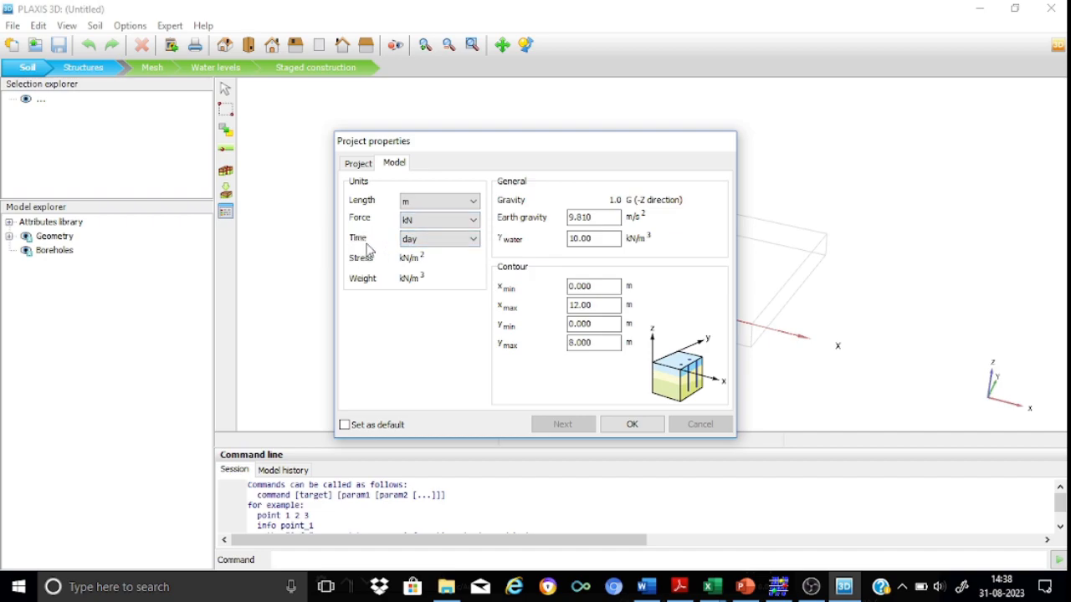
# Step: Review the length and force unit options for the project, keeping m and kN
pyautogui.click(473, 202)
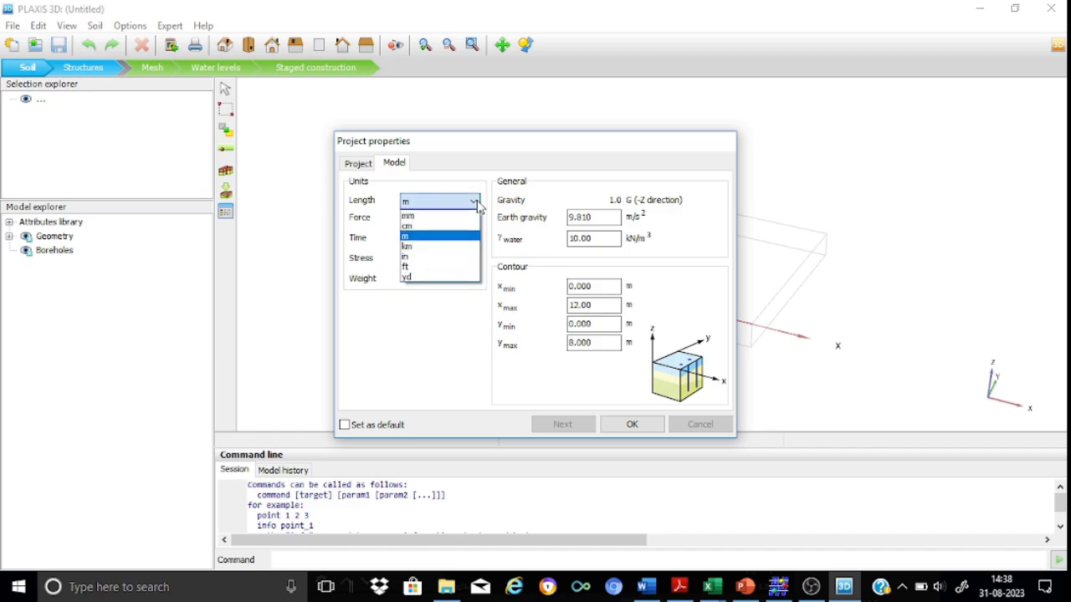
pyautogui.click(476, 205)
pyautogui.click(475, 221)
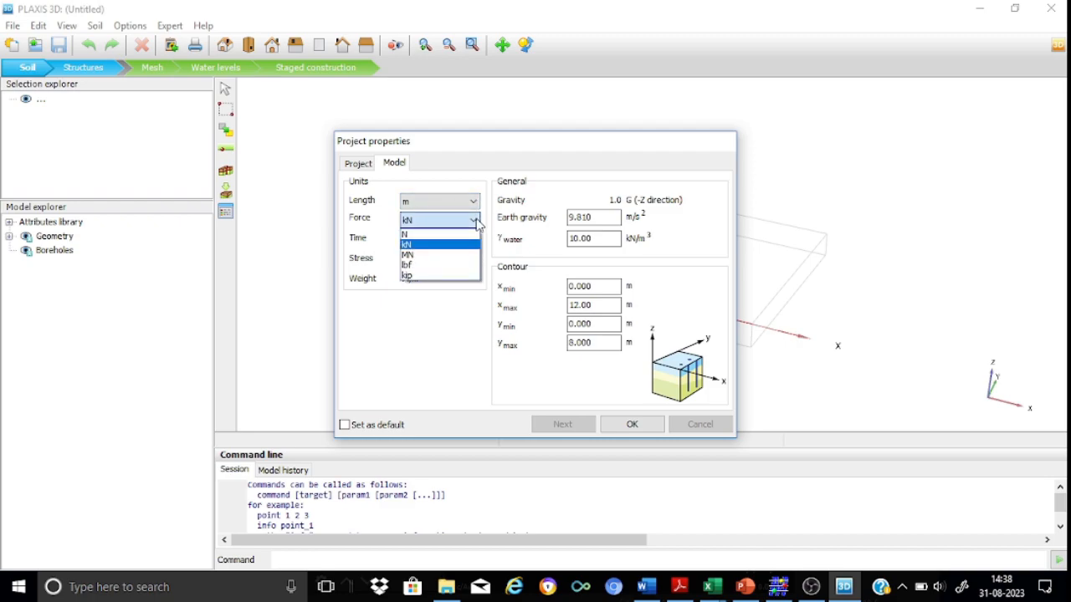
pyautogui.click(476, 220)
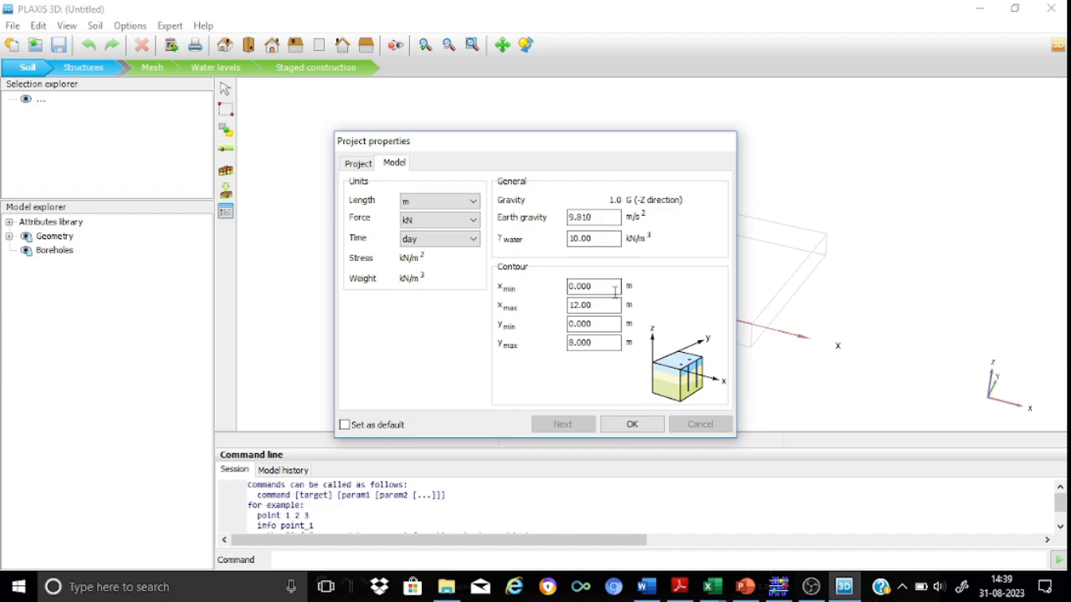
# Step: Set the soil contour's x max and y max to 15 m and accept the project properties
pyautogui.click(595, 306)
pyautogui.press('BackSpace')
pyautogui.press('BackSpace')
pyautogui.press('BackSpace')
pyautogui.press('BackSpace')
pyautogui.press('BackSpace')
pyautogui.write('15')
pyautogui.click(599, 325)
pyautogui.press('BackSpace')
pyautogui.press('BackSpace')
pyautogui.press('BackSpace')
pyautogui.press('BackSpace')
pyautogui.press('BackSpace')
pyautogui.write('15')
pyautogui.click(607, 324)
pyautogui.click(632, 425)
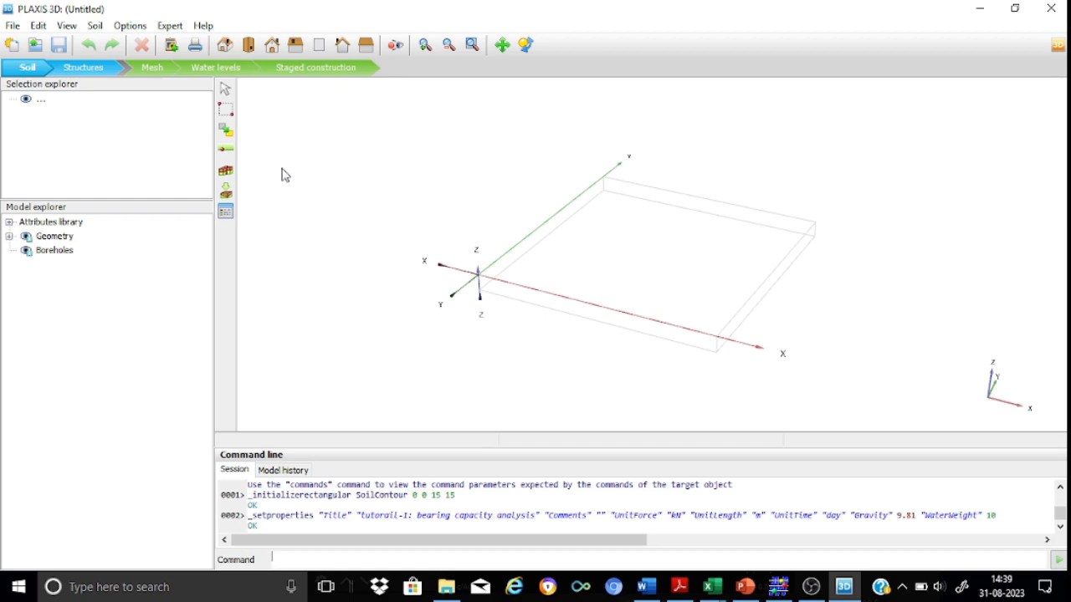
# Step: Create a borehole at the origin and add one soil layer with its bottom at -25 m
pyautogui.click(226, 173)
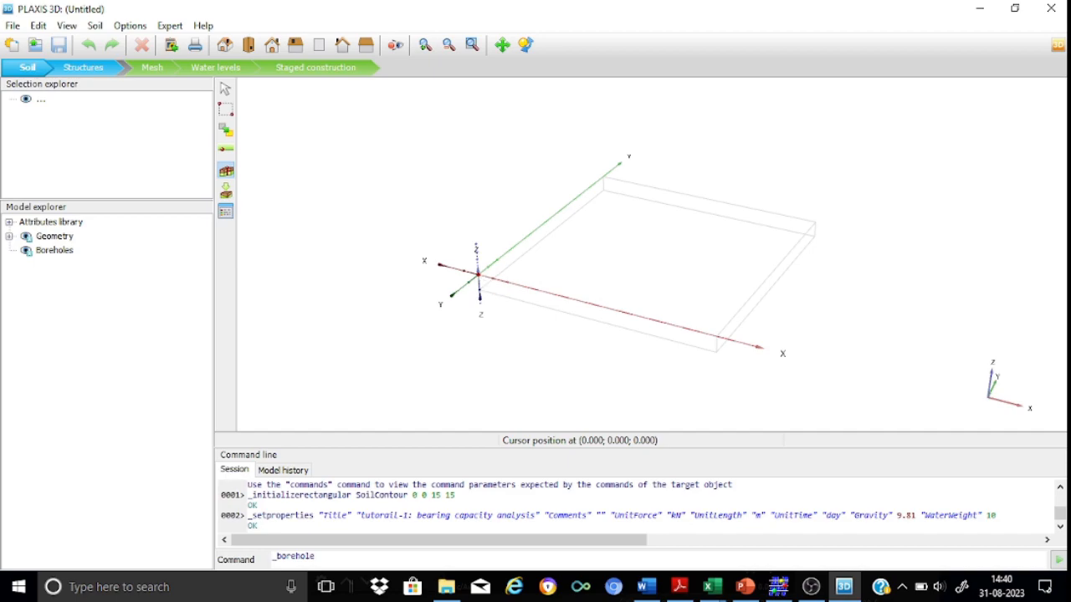
pyautogui.click(478, 276)
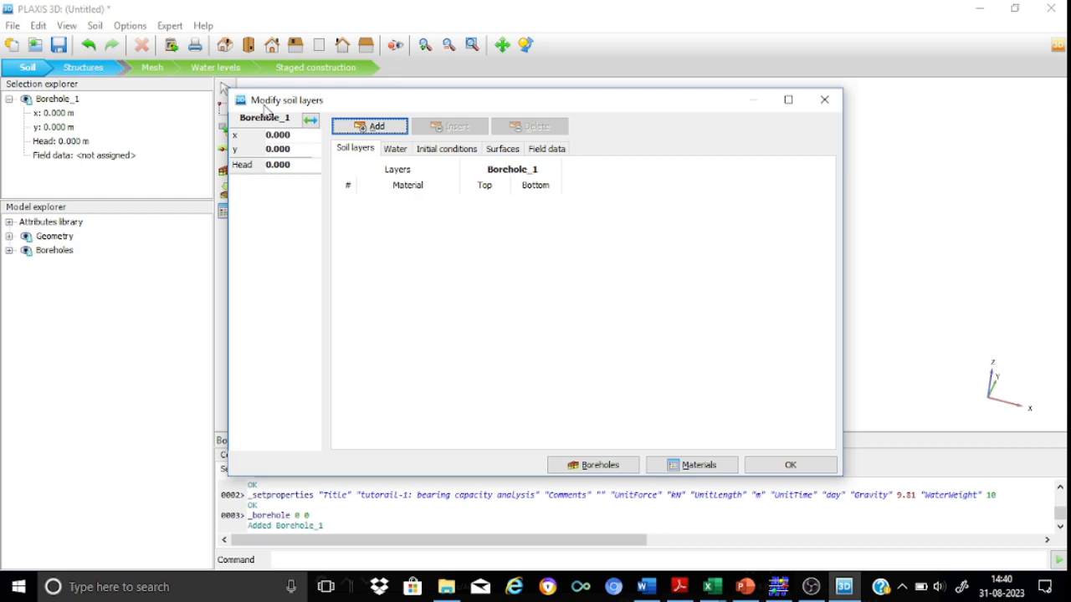
pyautogui.click(387, 134)
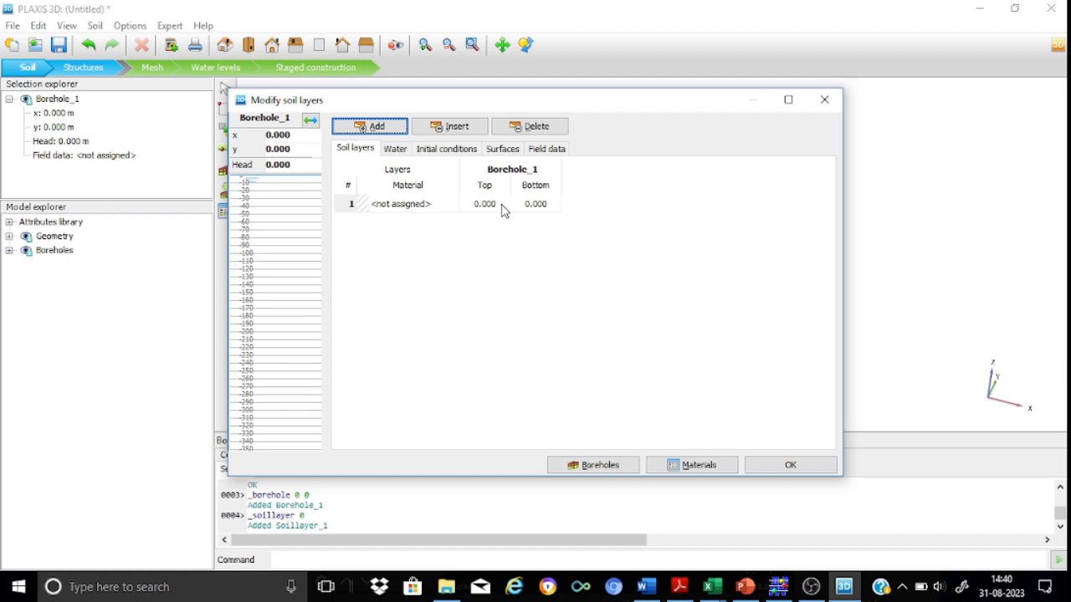
pyautogui.click(554, 204)
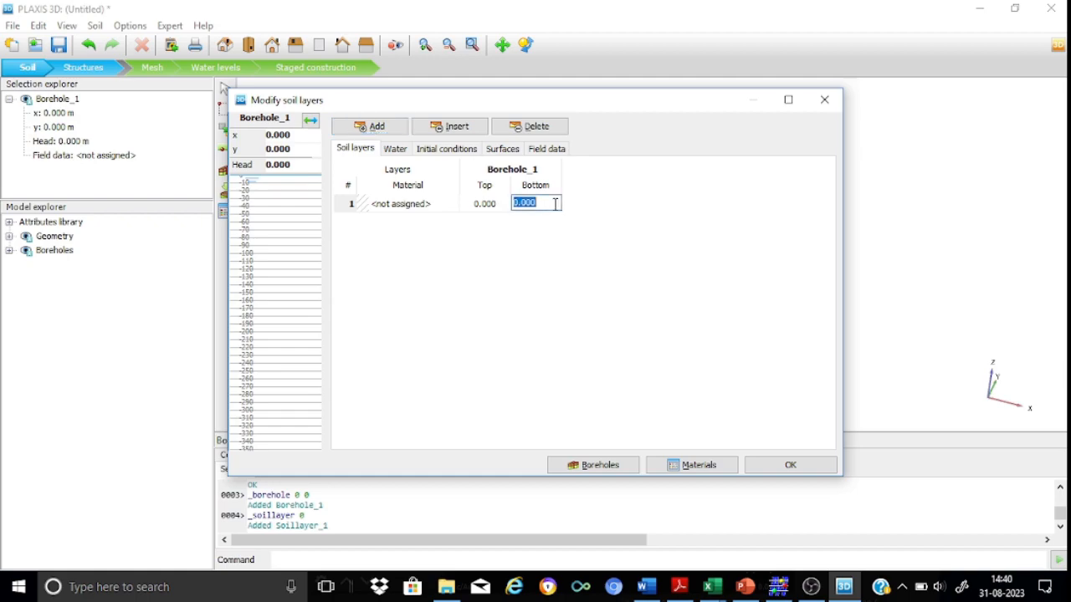
pyautogui.write('-25')
pyautogui.press('Return')
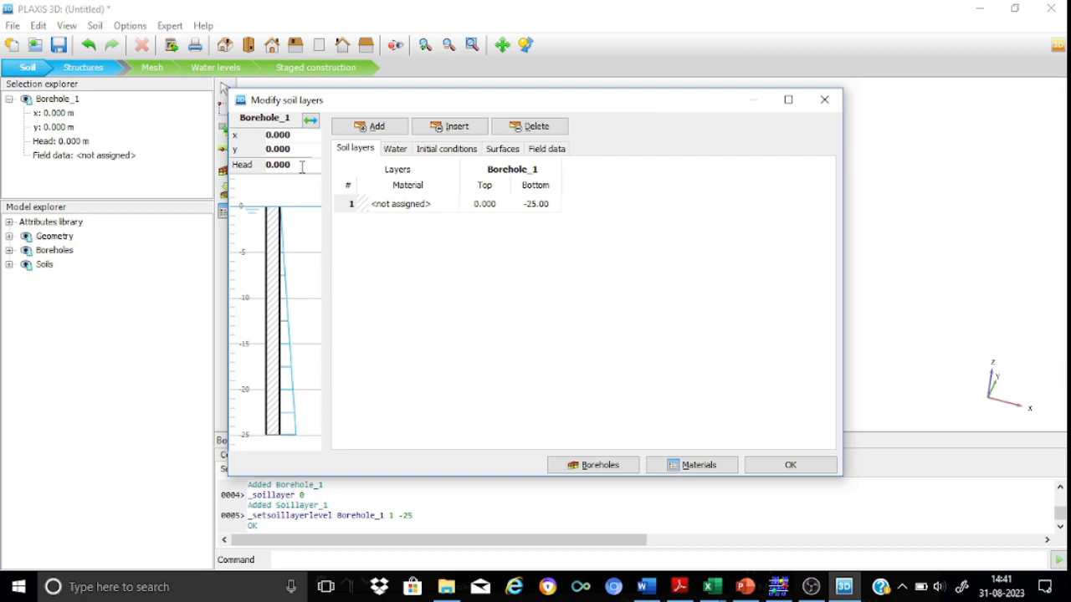
# Step: Set the borehole's water head to -25 m, accept the soil layers, and fit the whole soil volume in view
pyautogui.press('BackSpace')
pyautogui.press('BackSpace')
pyautogui.press('BackSpace')
pyautogui.press('BackSpace')
pyautogui.press('BackSpace')
pyautogui.write('-25')
pyautogui.click(303, 149)
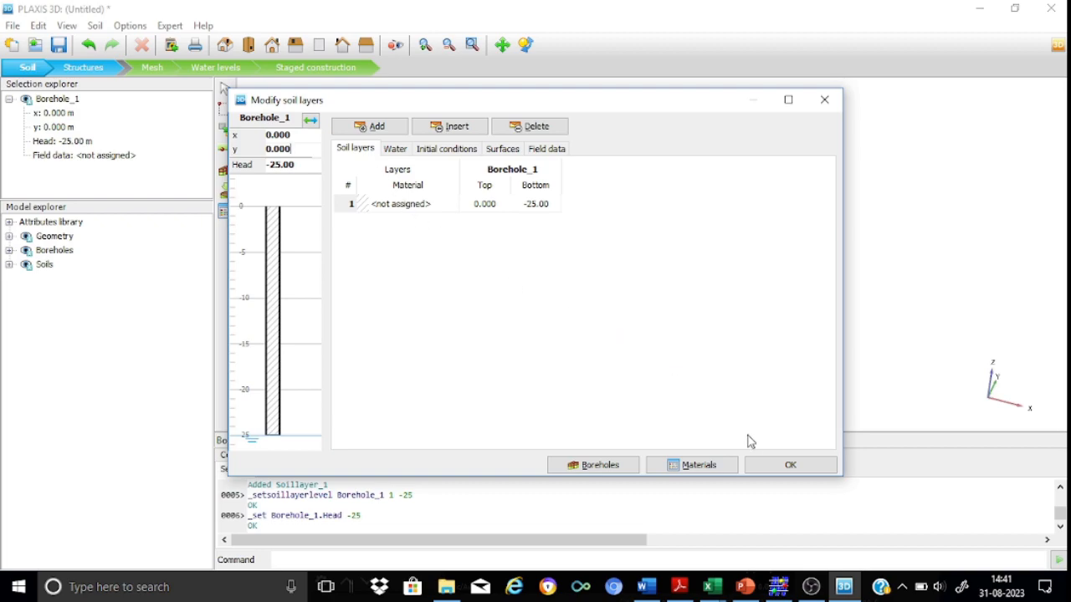
pyautogui.click(791, 468)
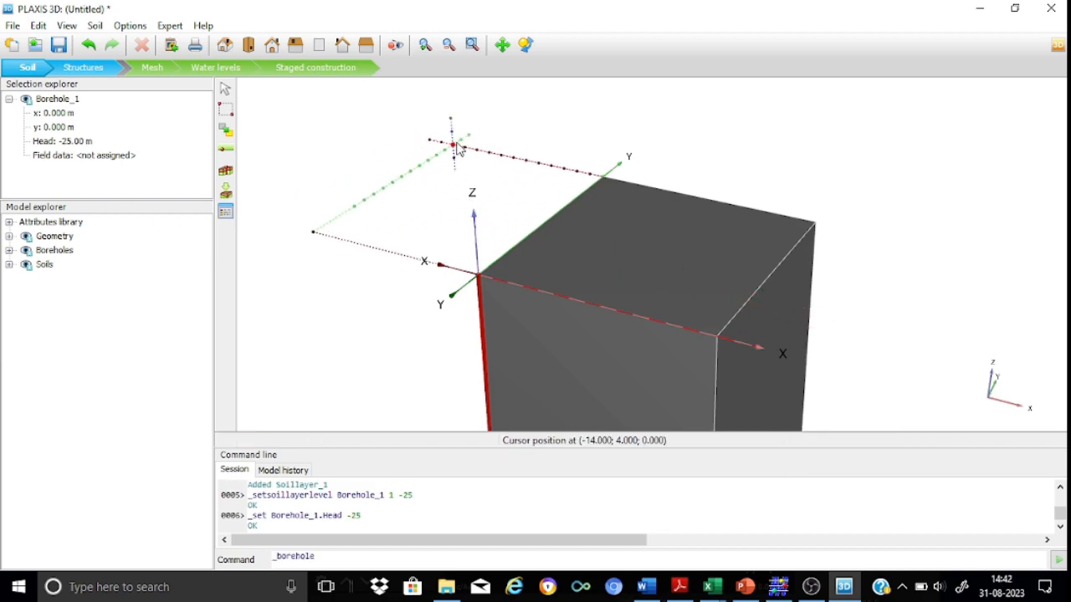
pyautogui.click(226, 92)
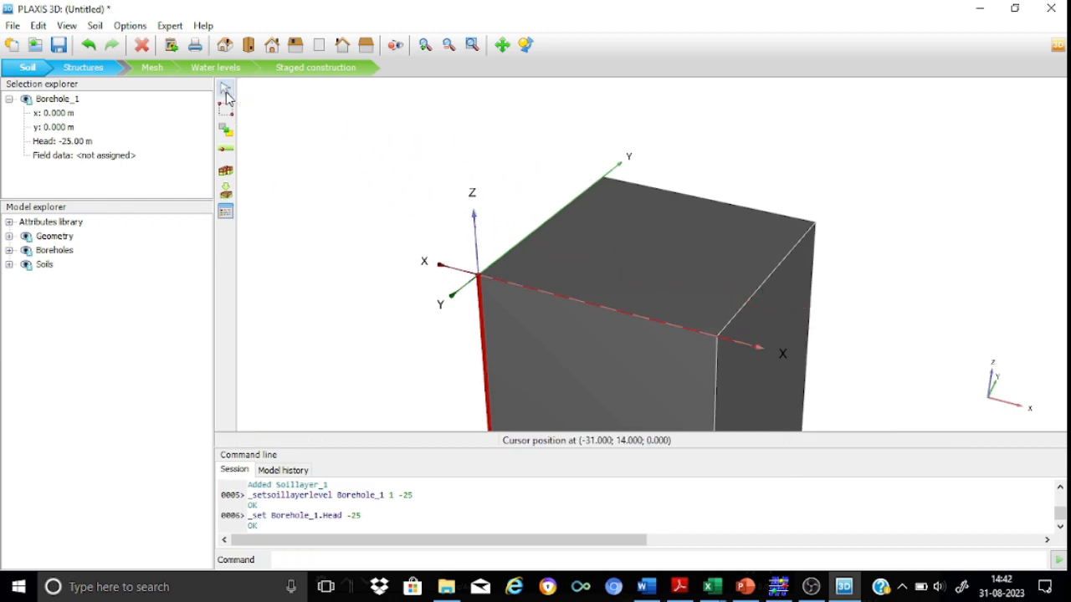
pyautogui.click(471, 46)
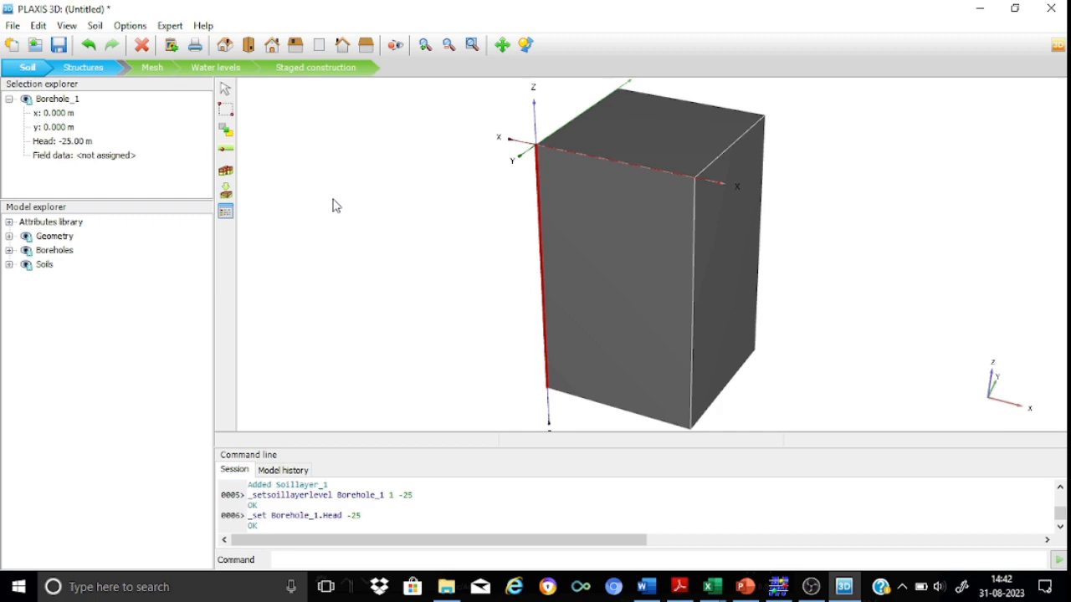
# Step: Create a new material set of type Soil and interfaces, identified as "sand"
pyautogui.click(226, 214)
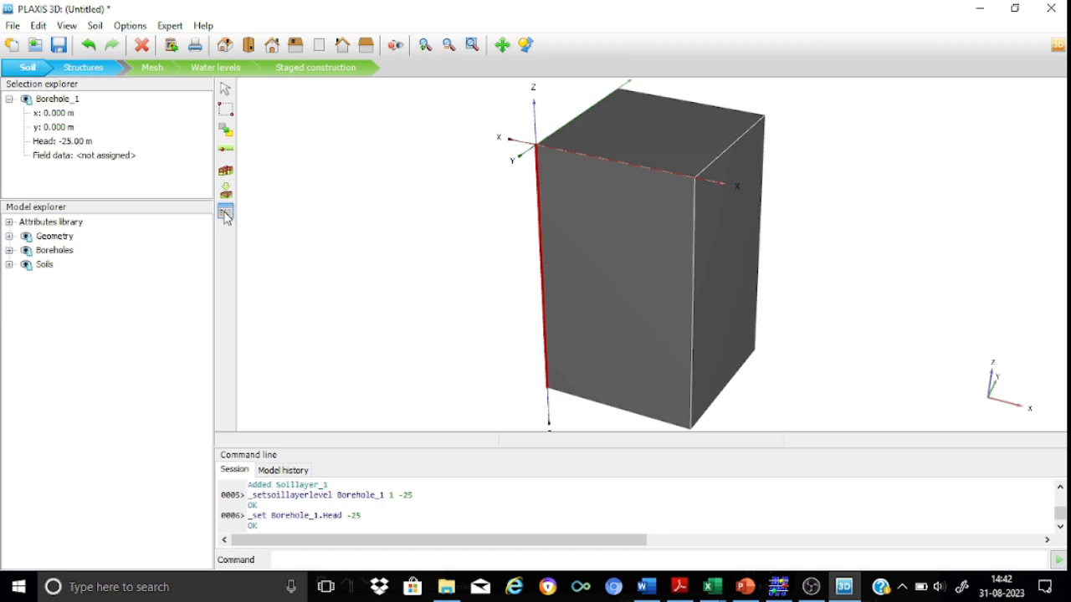
pyautogui.moveTo(487, 83); pyautogui.dragTo(316, 90)
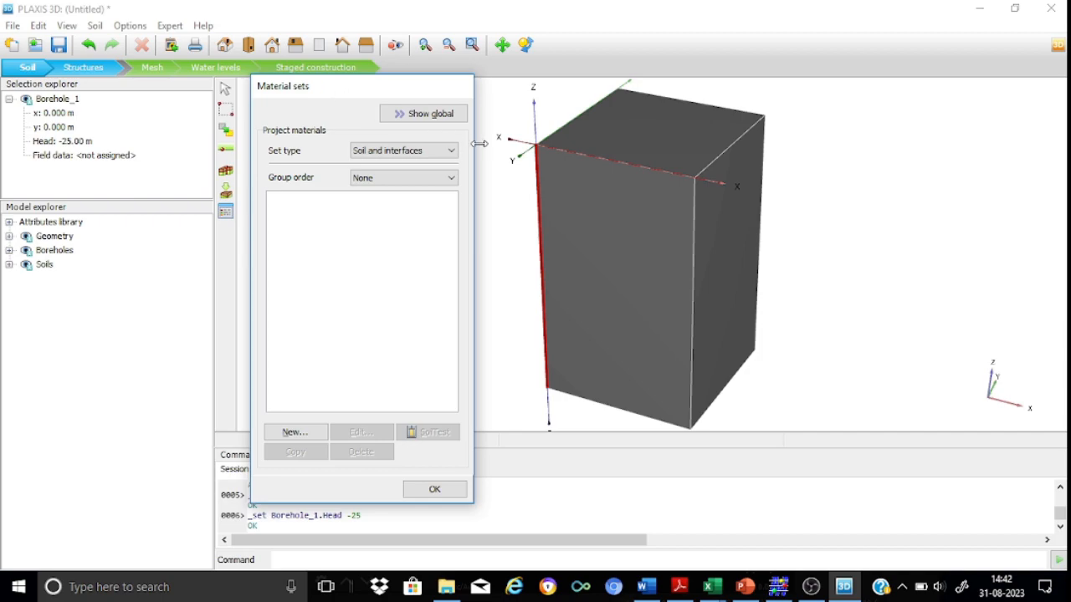
pyautogui.click(452, 151)
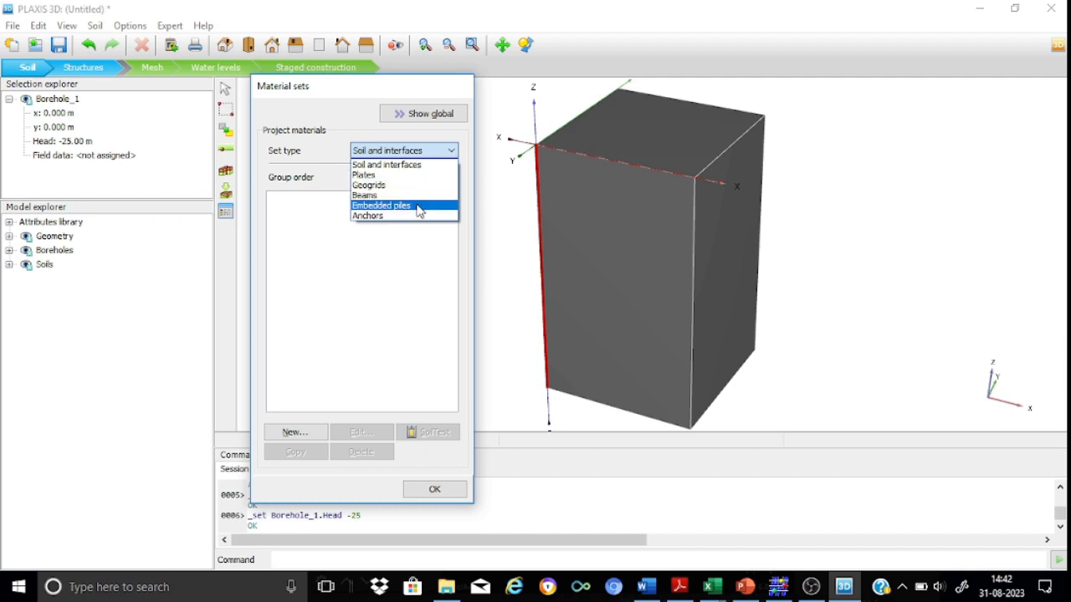
pyautogui.click(381, 275)
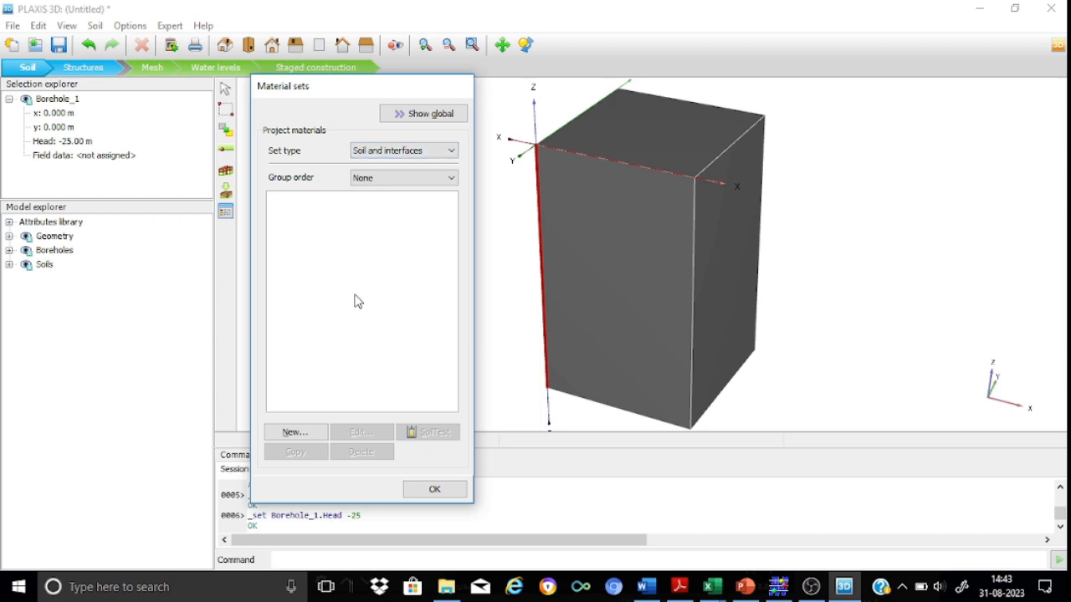
pyautogui.click(292, 435)
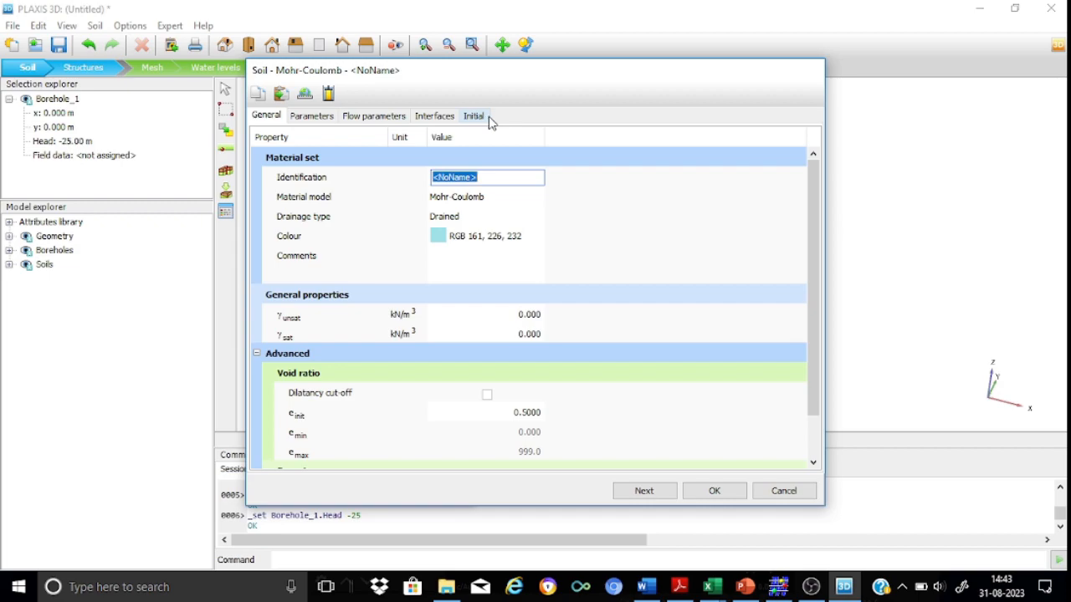
pyautogui.click(633, 236)
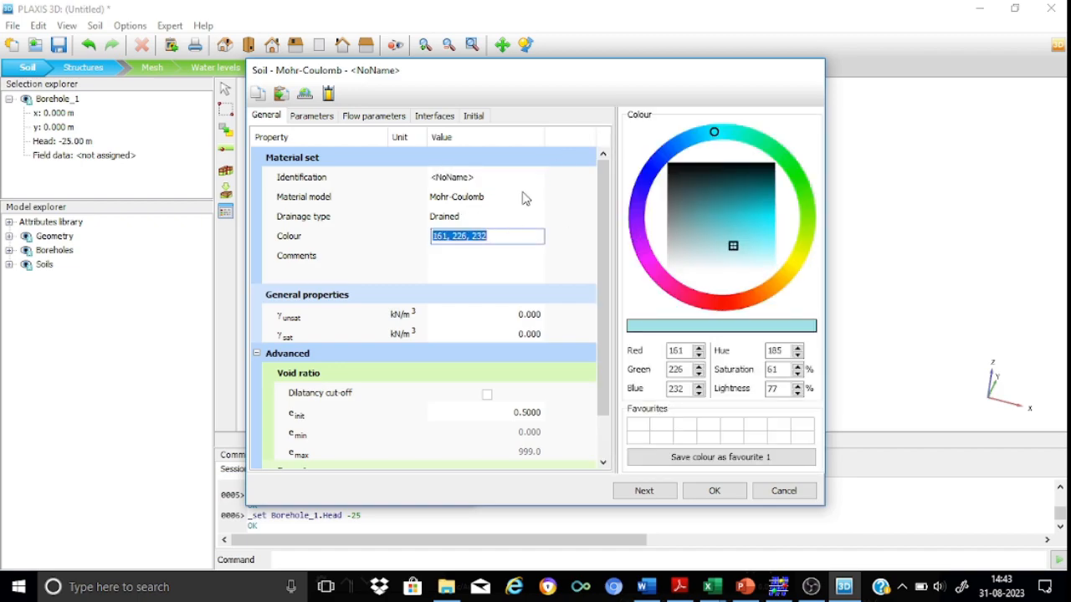
pyautogui.click(525, 197)
pyautogui.click(449, 175)
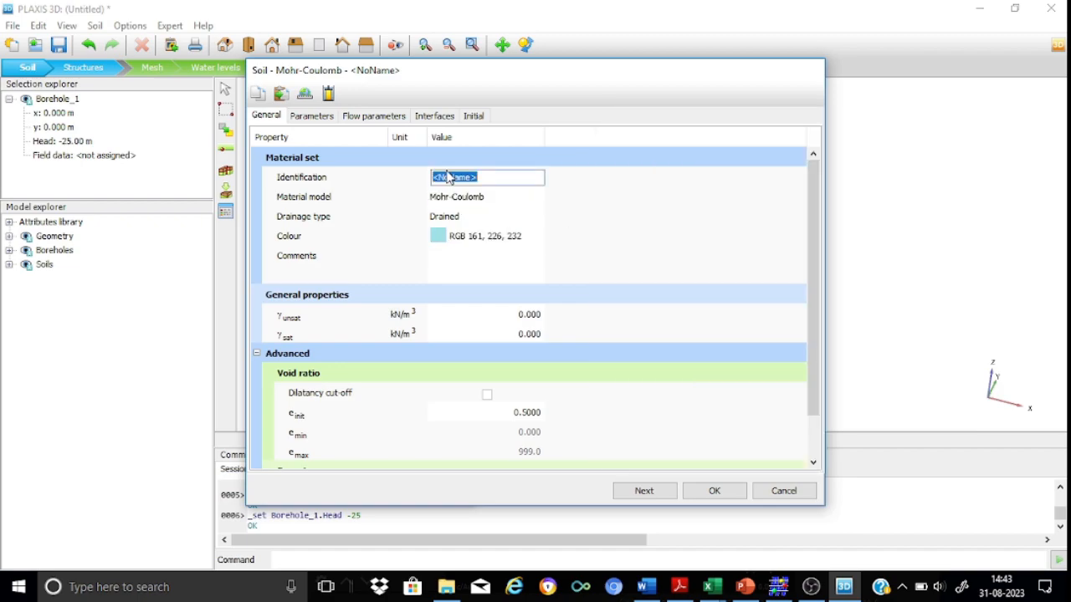
pyautogui.write('sand')
# Step: Choose Mohr-Coulomb as the sand's material model and review its colour setting
pyautogui.click(608, 222)
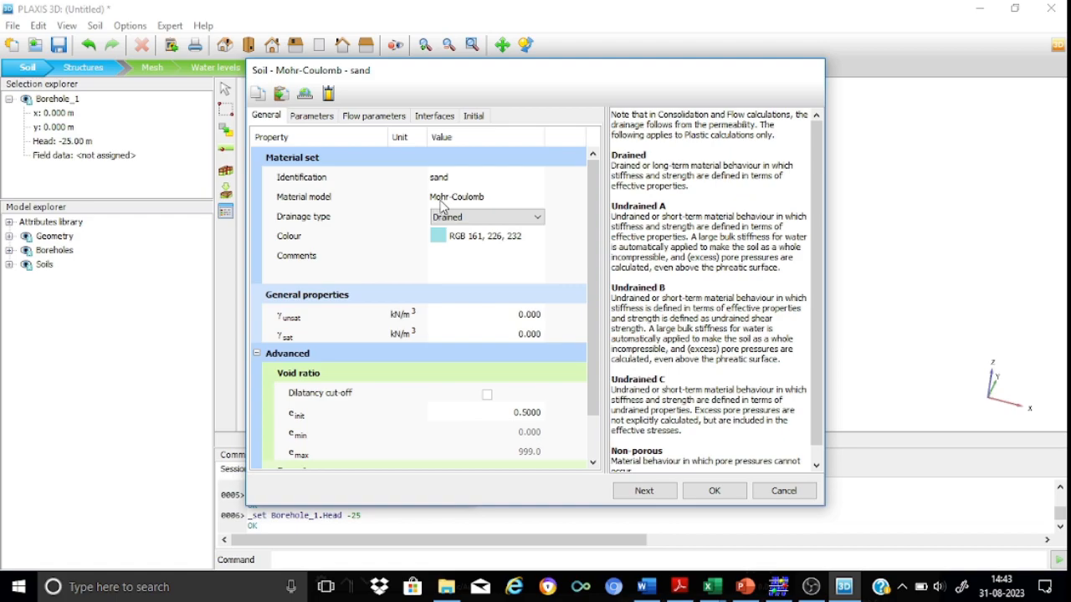
pyautogui.click(481, 197)
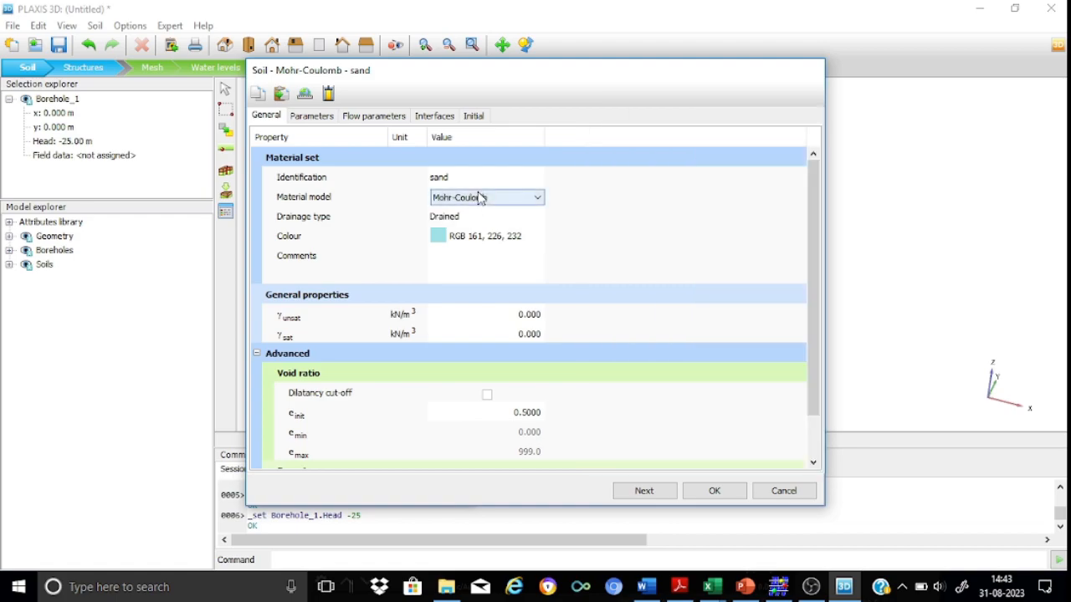
pyautogui.click(540, 199)
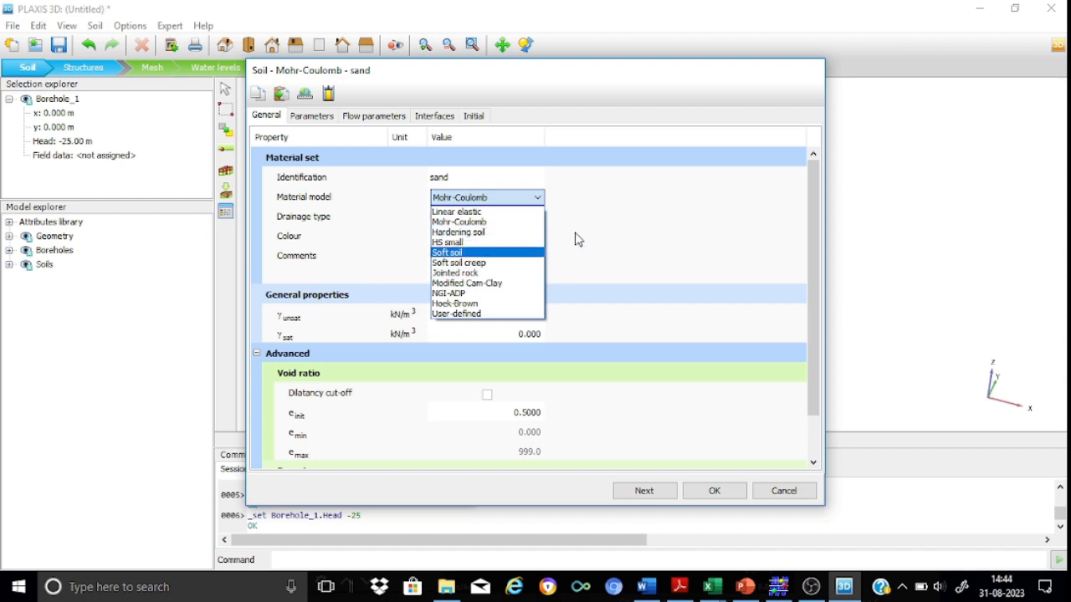
pyautogui.click(487, 222)
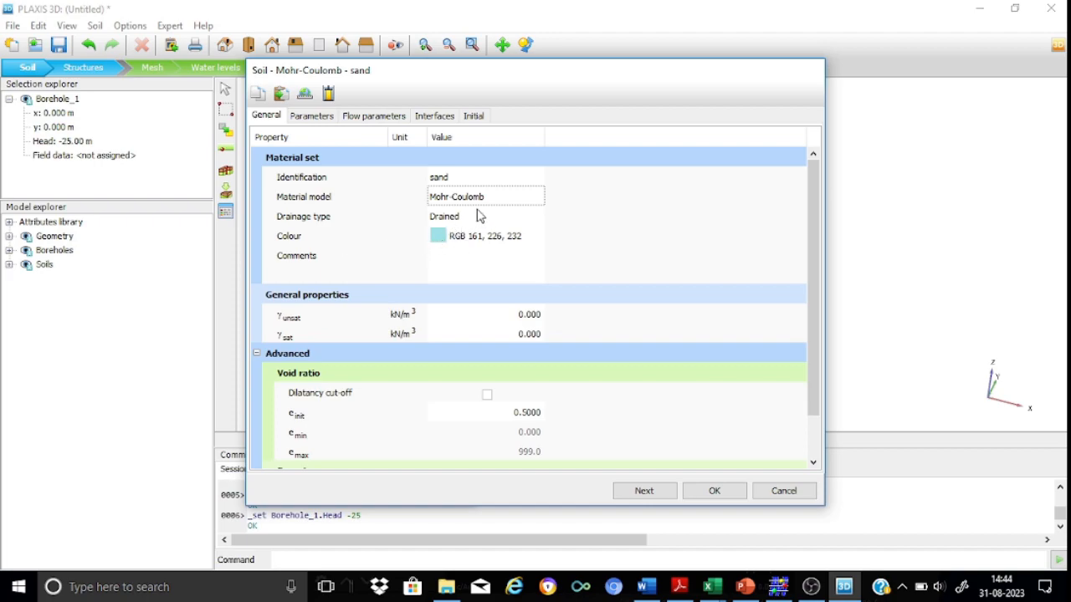
pyautogui.click(439, 236)
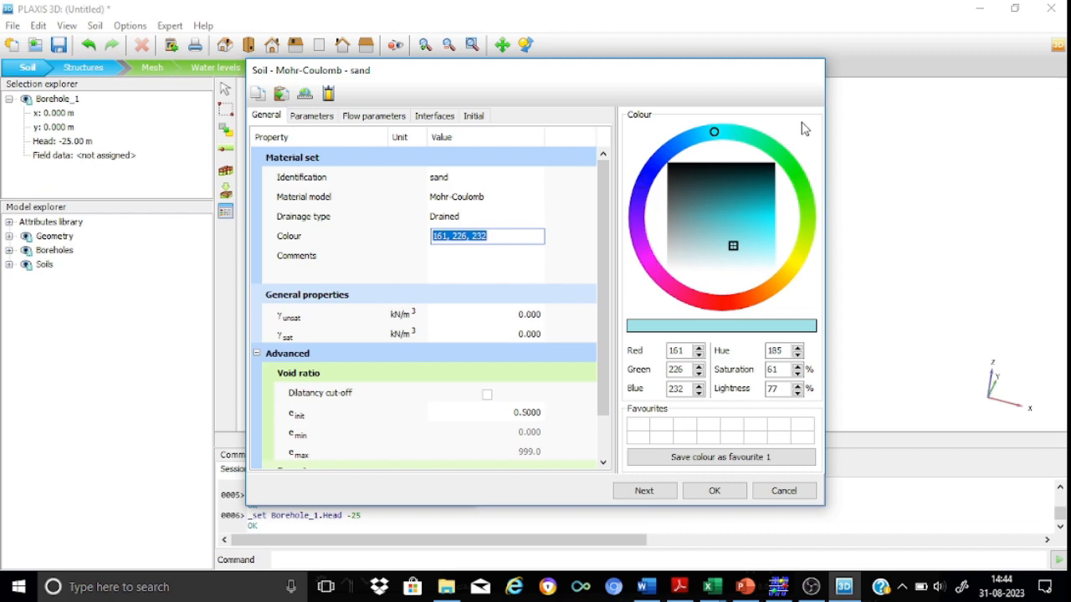
pyautogui.click(583, 255)
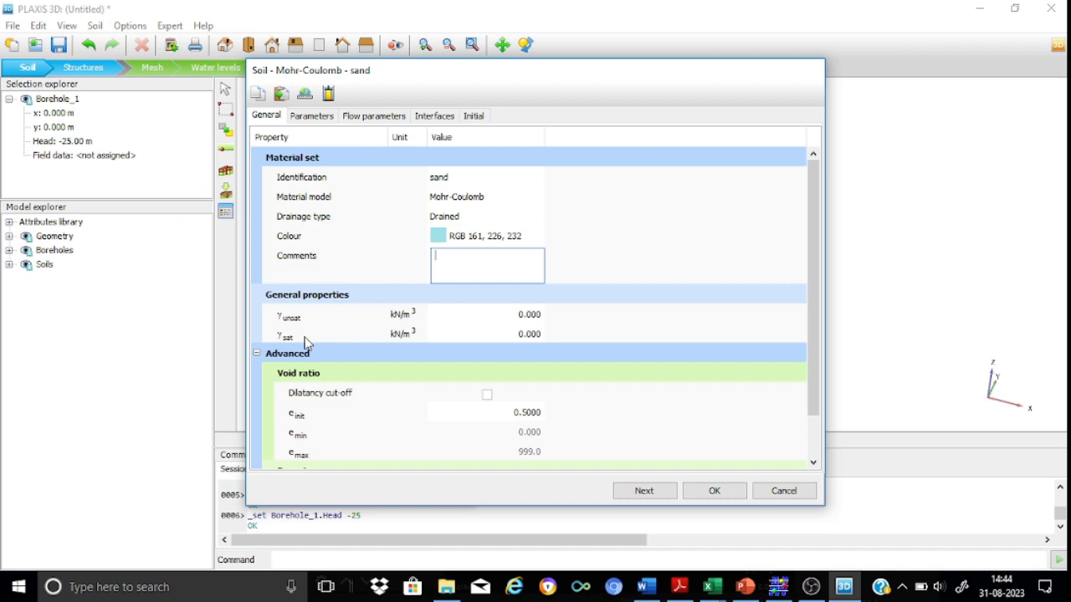
# Step: Set the sand's unsaturated unit weight to 18 kN/m³ and saturated unit weight to 20 kN/m³, keeping drainage type Drained
pyautogui.click(523, 315)
pyautogui.write('18')
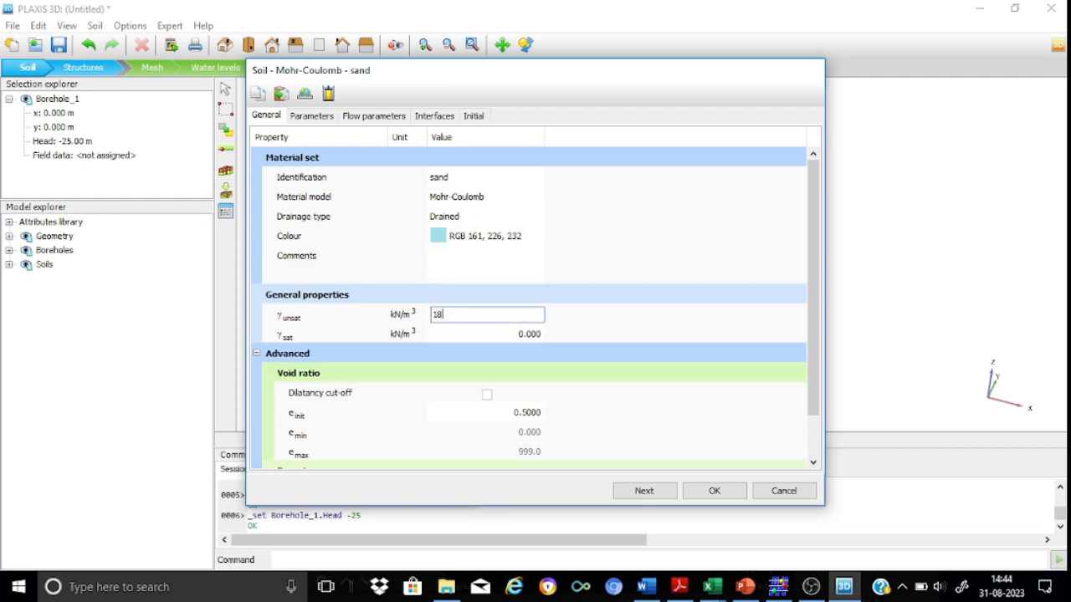
pyautogui.click(507, 334)
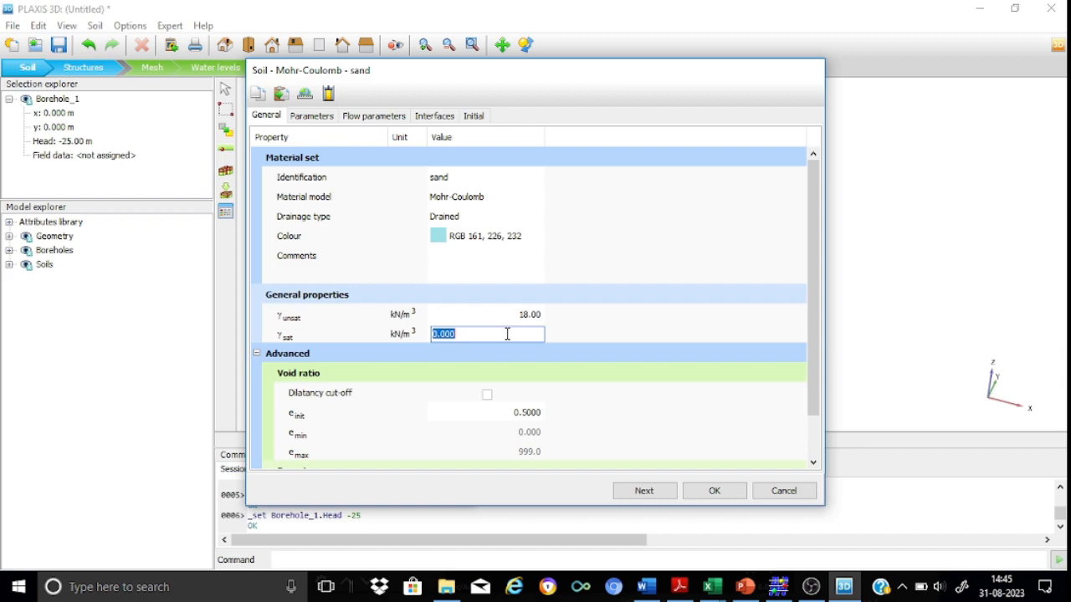
pyautogui.write('20')
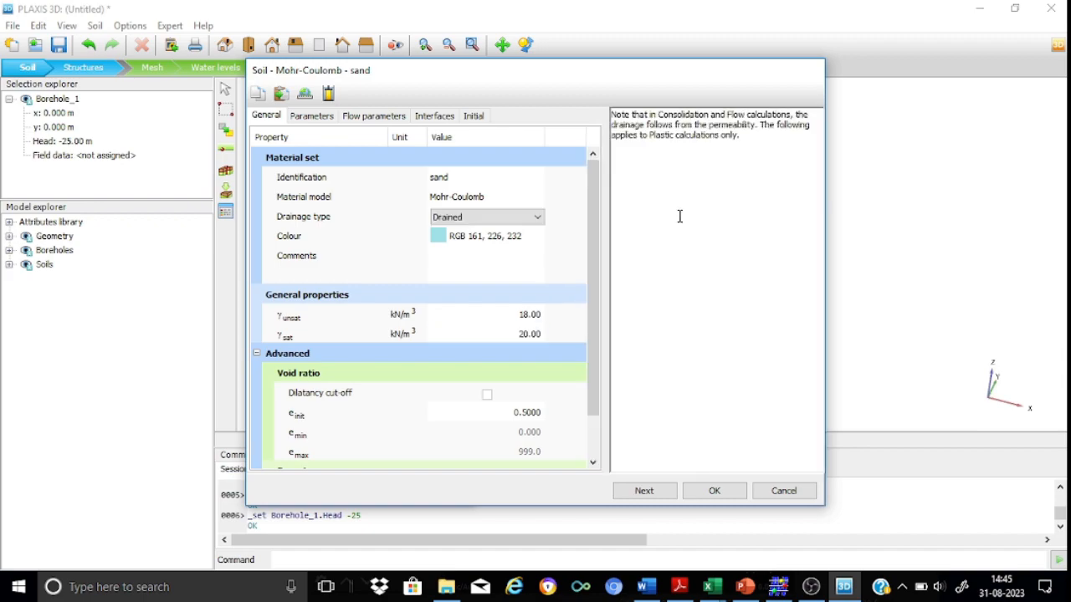
pyautogui.click(679, 215)
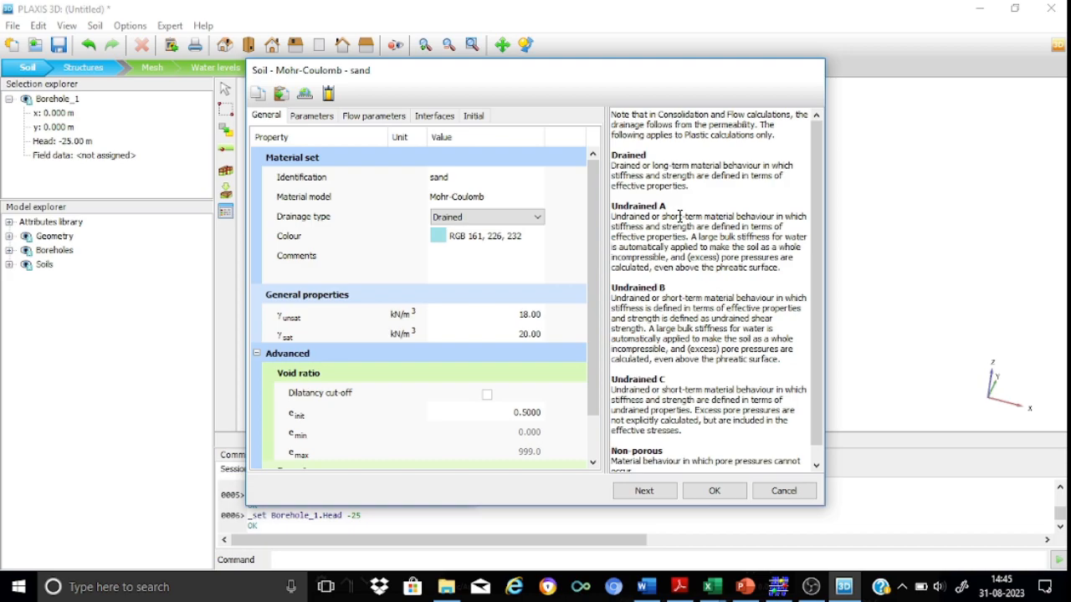
# Step: Set the sand's stiffness E' to 125E3 kN/m² and its Poisson's ratio ν' to 0.30
pyautogui.click(311, 117)
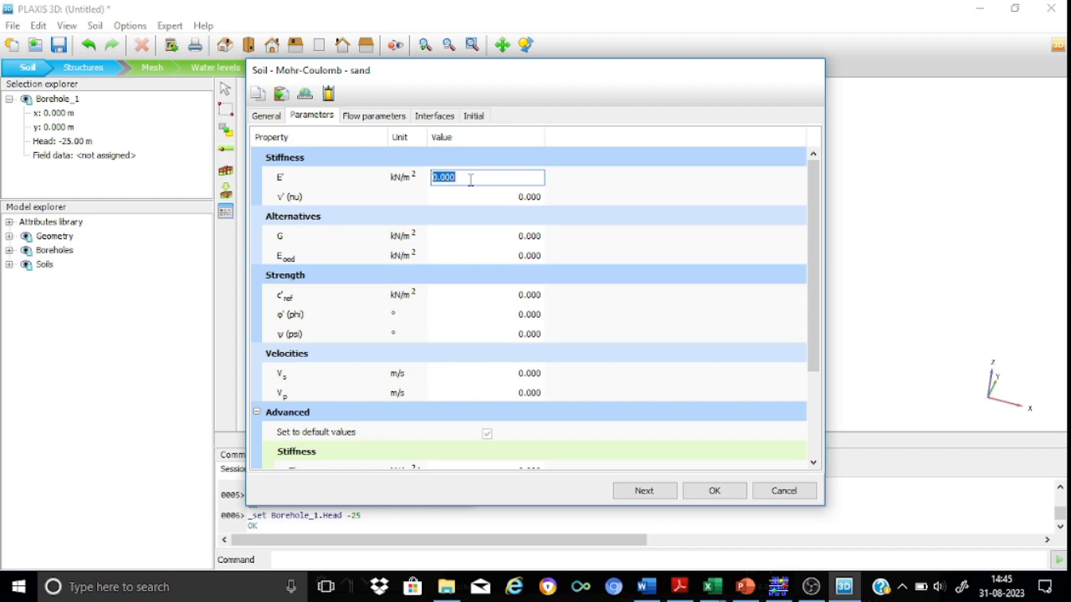
pyautogui.press('BackSpace')
pyautogui.write('125e3')
pyautogui.press('Return')
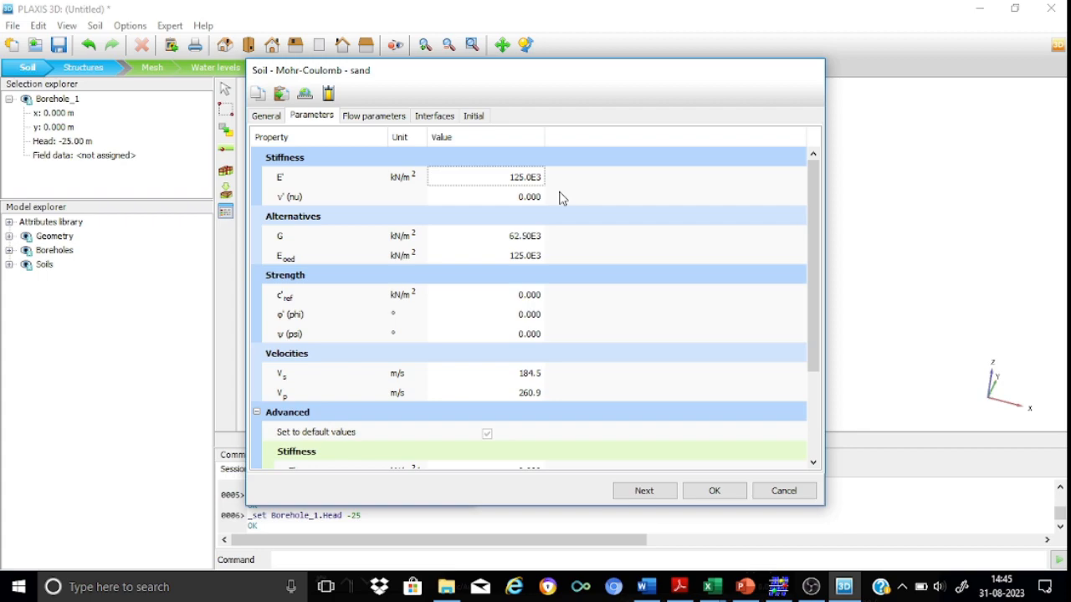
pyautogui.click(532, 197)
pyautogui.write('.30')
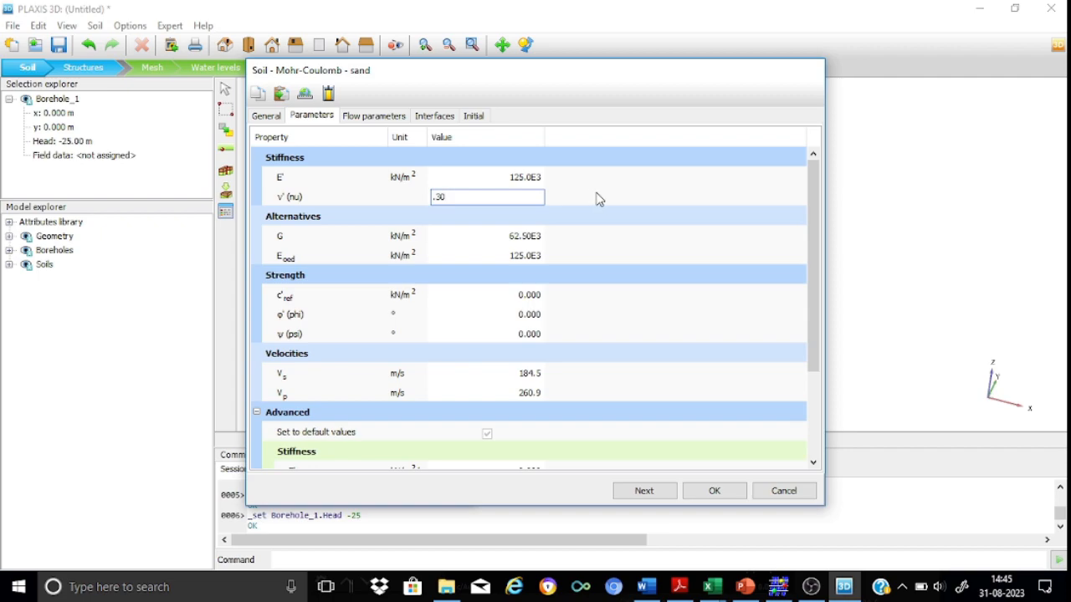
pyautogui.press('BackSpace')
pyautogui.press('BackSpace')
pyautogui.press('BackSpace')
pyautogui.write('0.30')
pyautogui.click(527, 238)
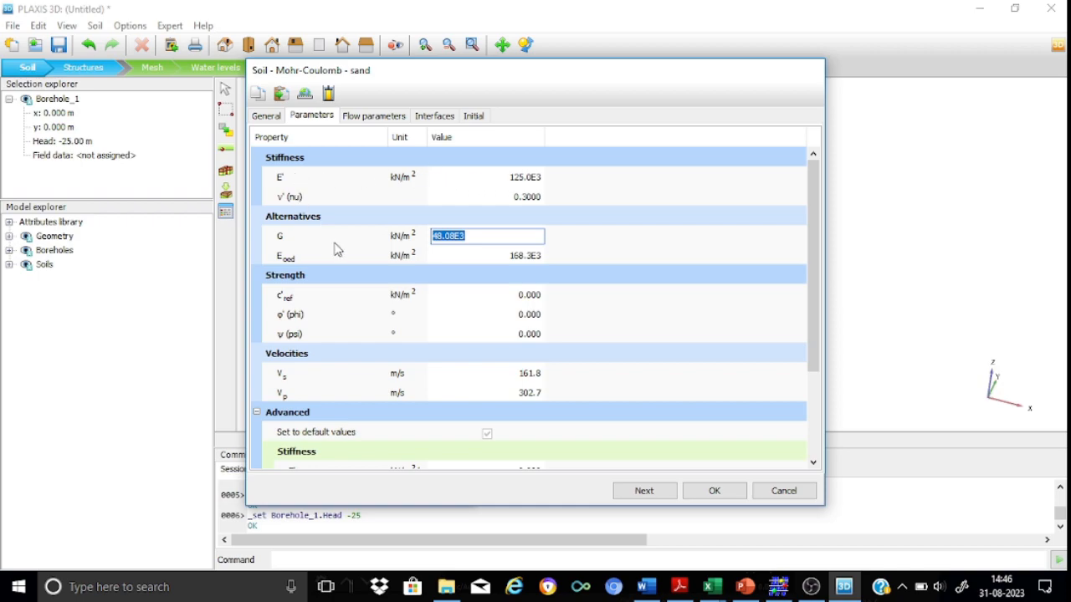
pyautogui.press('Return')
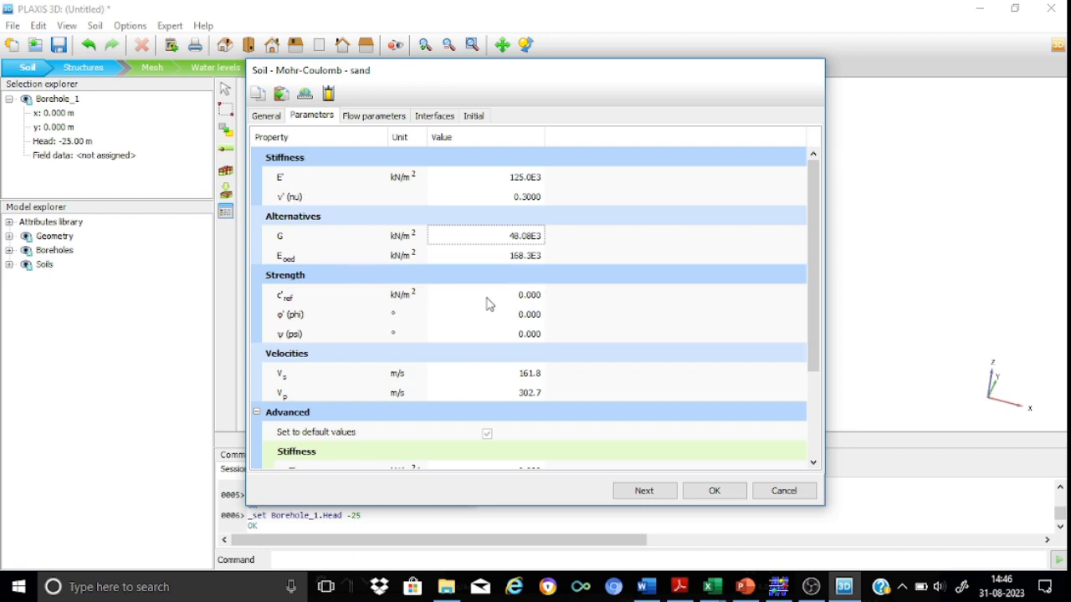
# Step: Set the sand's cohesion c'ref to 10 kN/m², friction angle φ' to 35° and dilatancy angle ψ to 0°
pyautogui.click(524, 298)
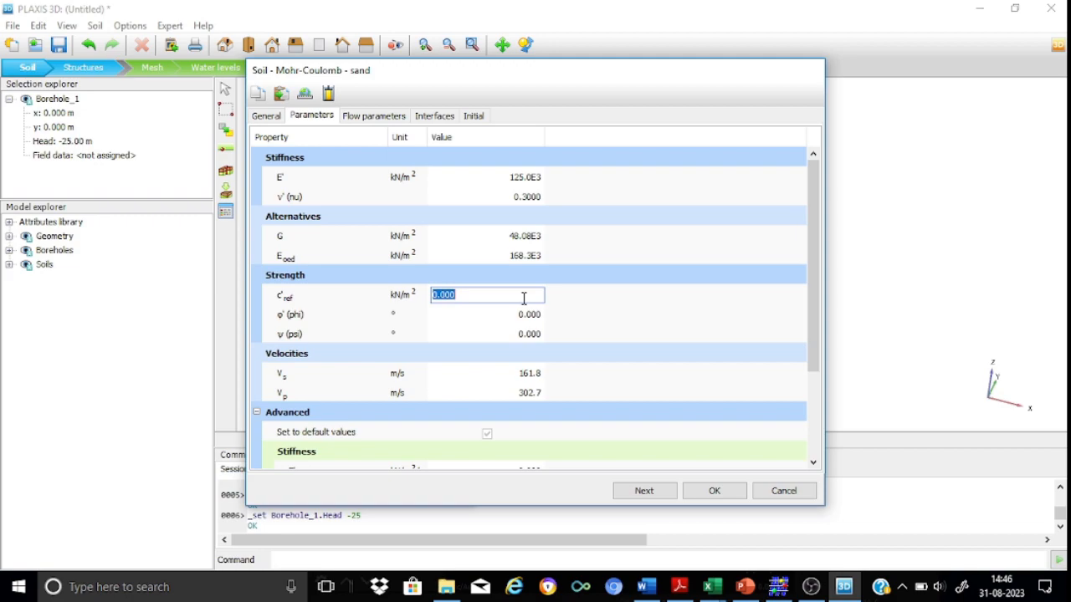
pyautogui.write('10')
pyautogui.click(510, 321)
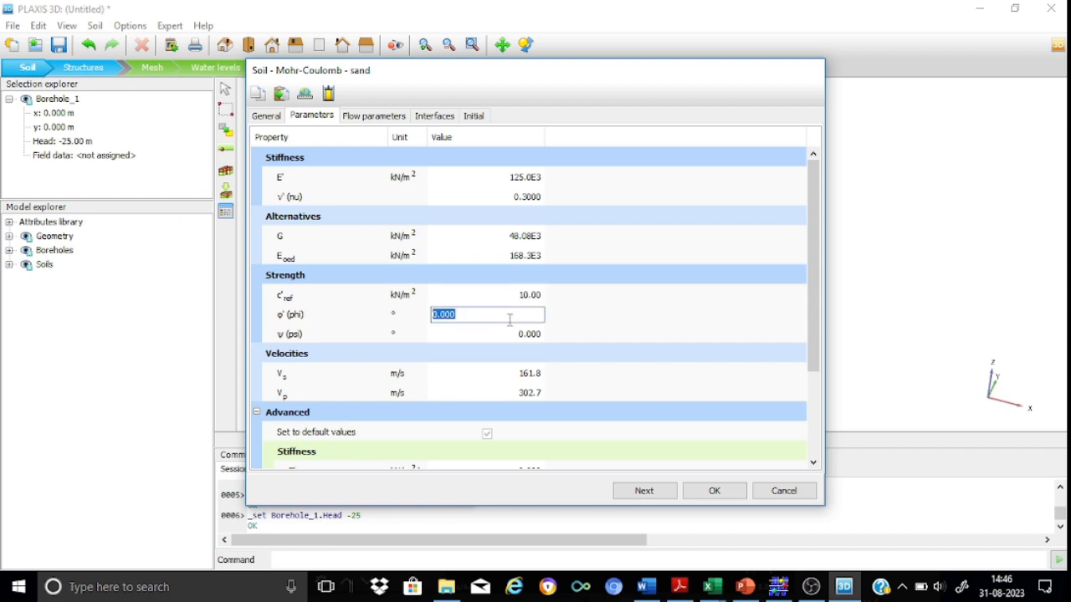
pyautogui.write('35')
pyautogui.click(532, 335)
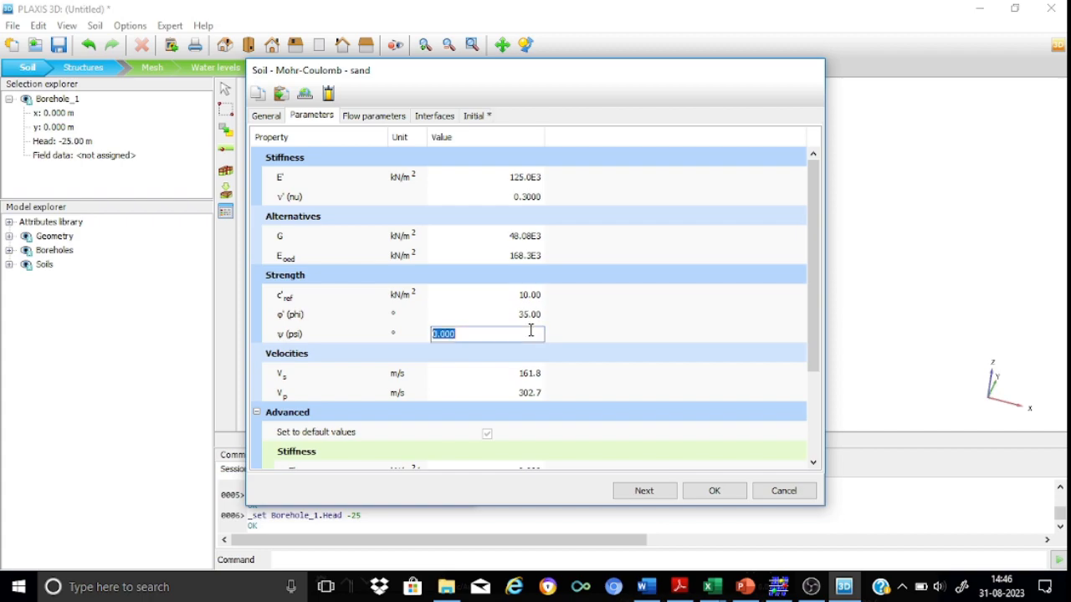
pyautogui.write('0')
pyautogui.click(614, 182)
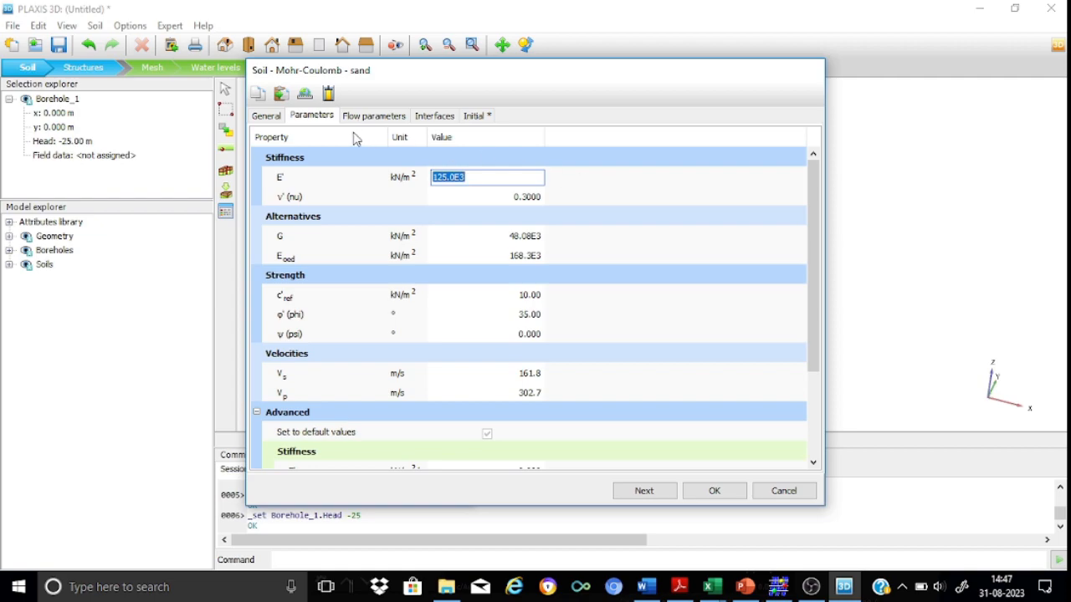
# Step: Accept the sand material with its default flow and Rigid interface settings, and assign it to the soil volume
pyautogui.click(378, 118)
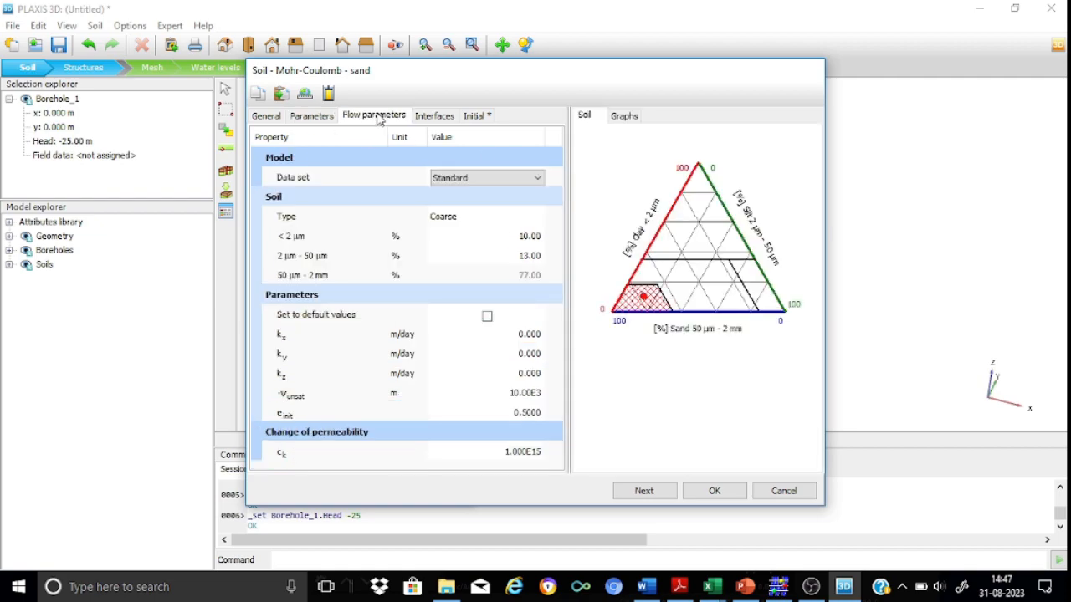
pyautogui.click(443, 121)
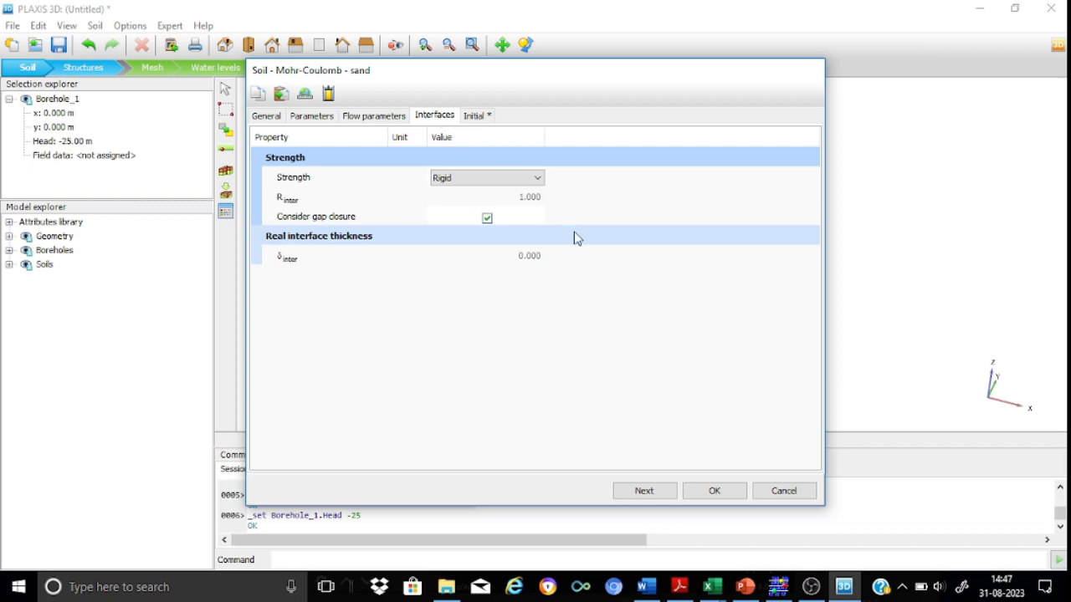
pyautogui.click(713, 492)
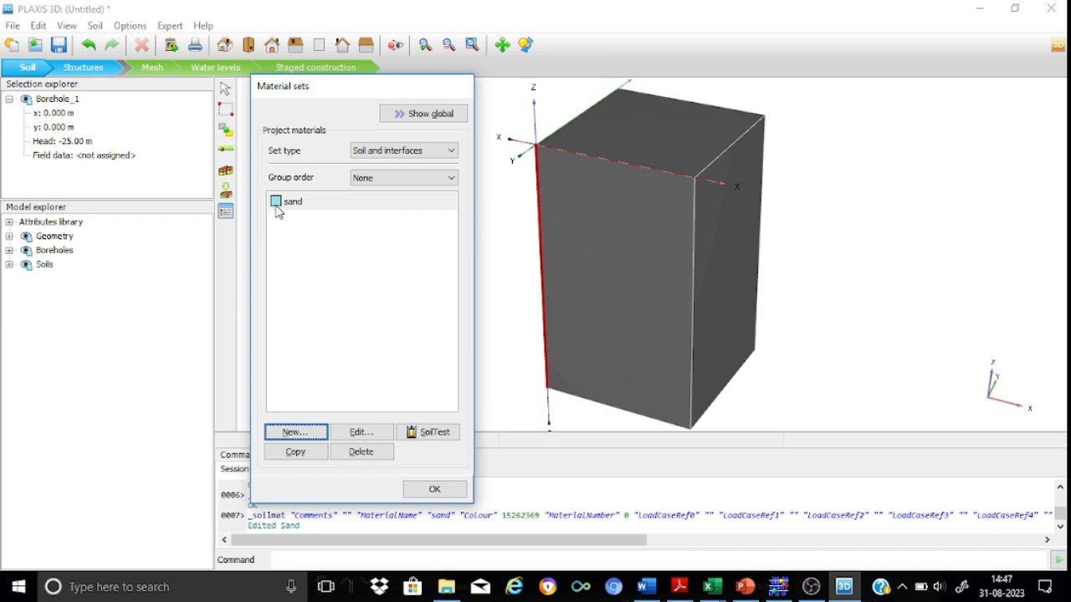
pyautogui.moveTo(278, 204); pyautogui.dragTo(609, 250)
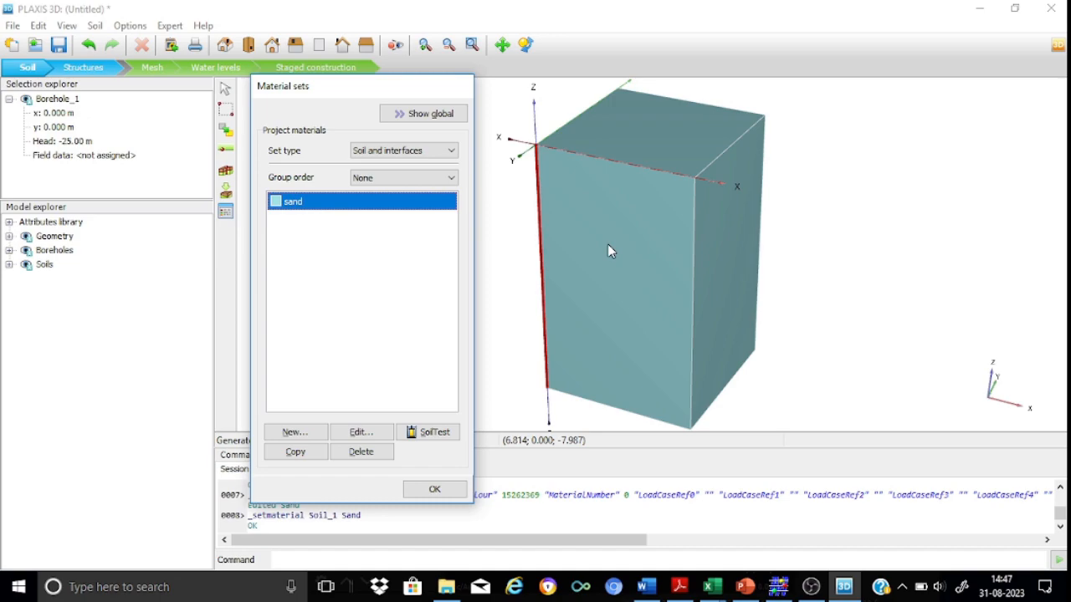
pyautogui.click(432, 490)
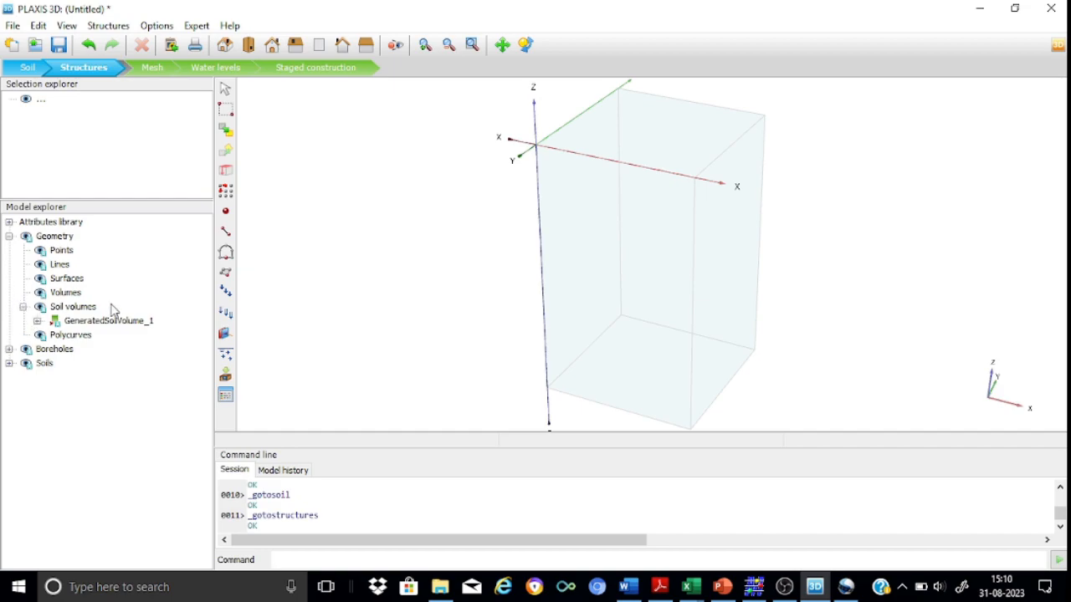
# Step: Examine the material and water conditions listed under the generated soil volume and the soils in the model tree
pyautogui.click(36, 320)
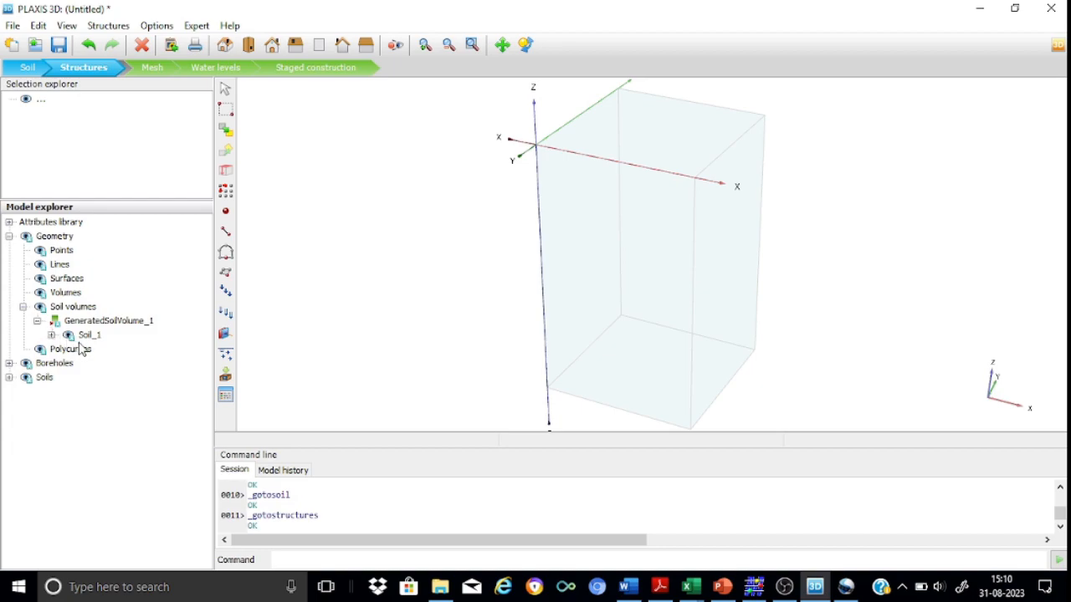
pyautogui.click(51, 335)
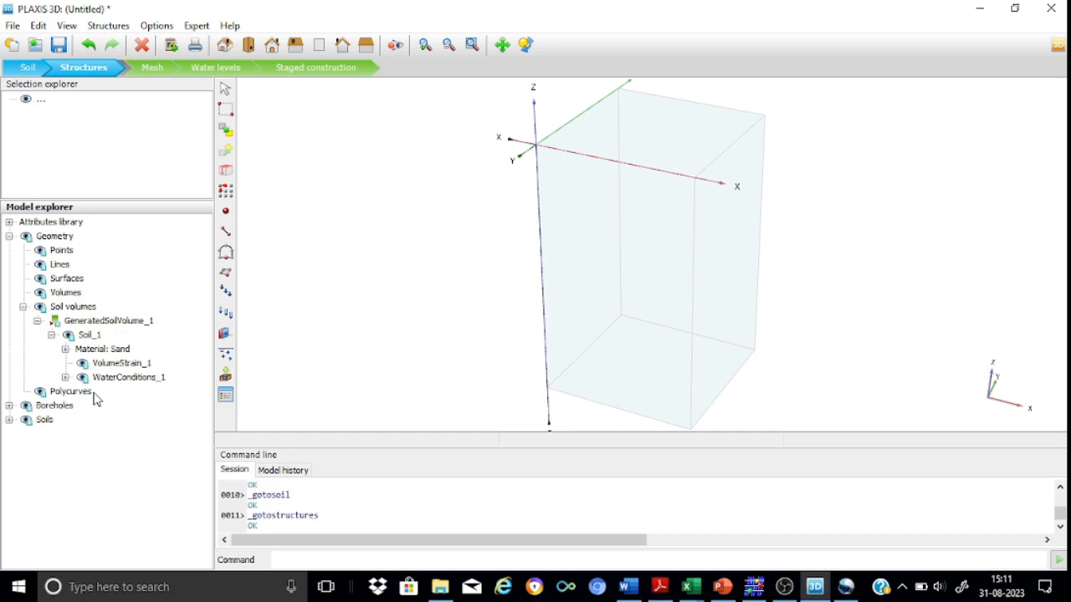
pyautogui.click(8, 420)
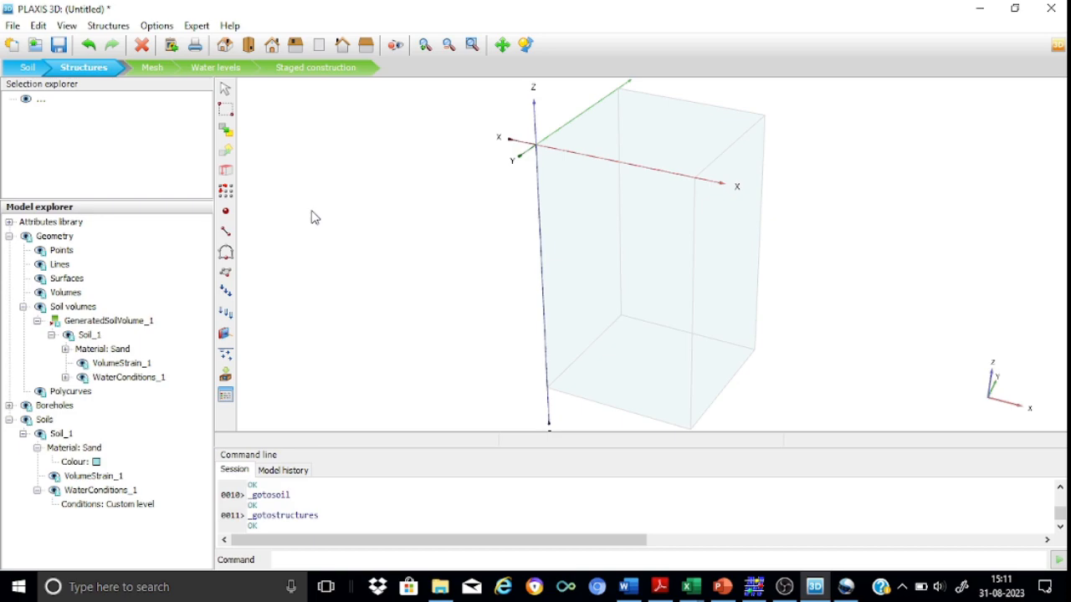
# Step: Sketch a four-point surface on the soil's top face through about (0, 0, 0), (6, 0, 0), (6, 6, 0) and (0, 7, 0)
pyautogui.click(225, 276)
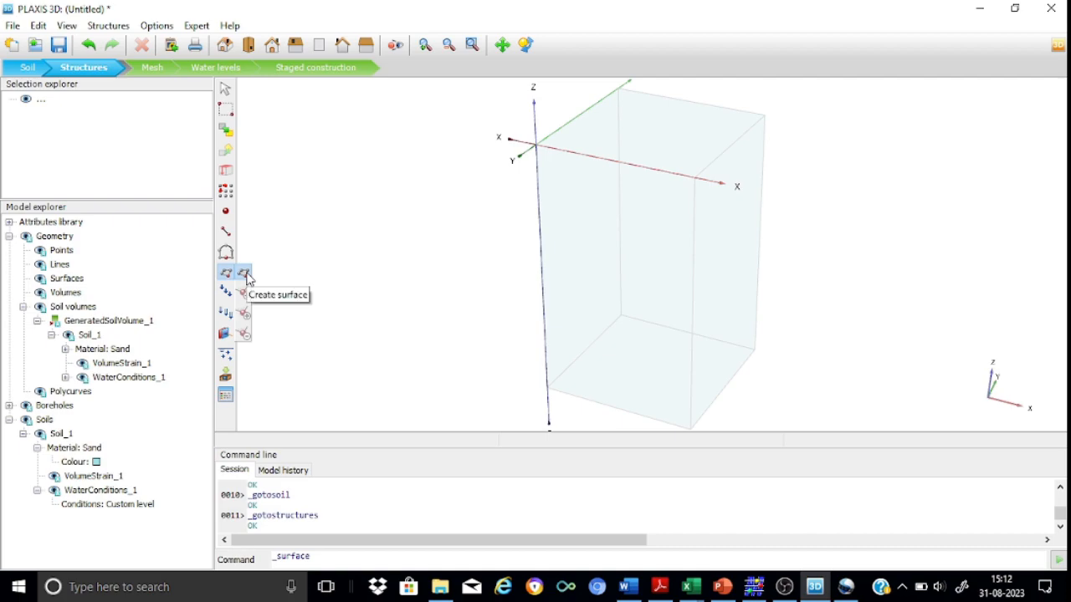
pyautogui.click(243, 275)
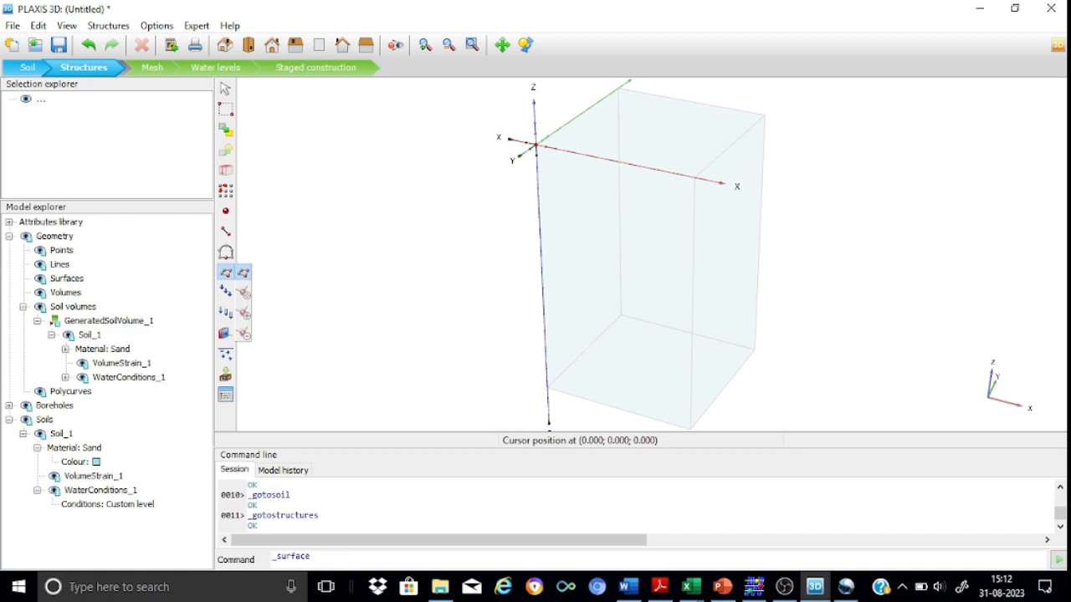
pyautogui.click(535, 147)
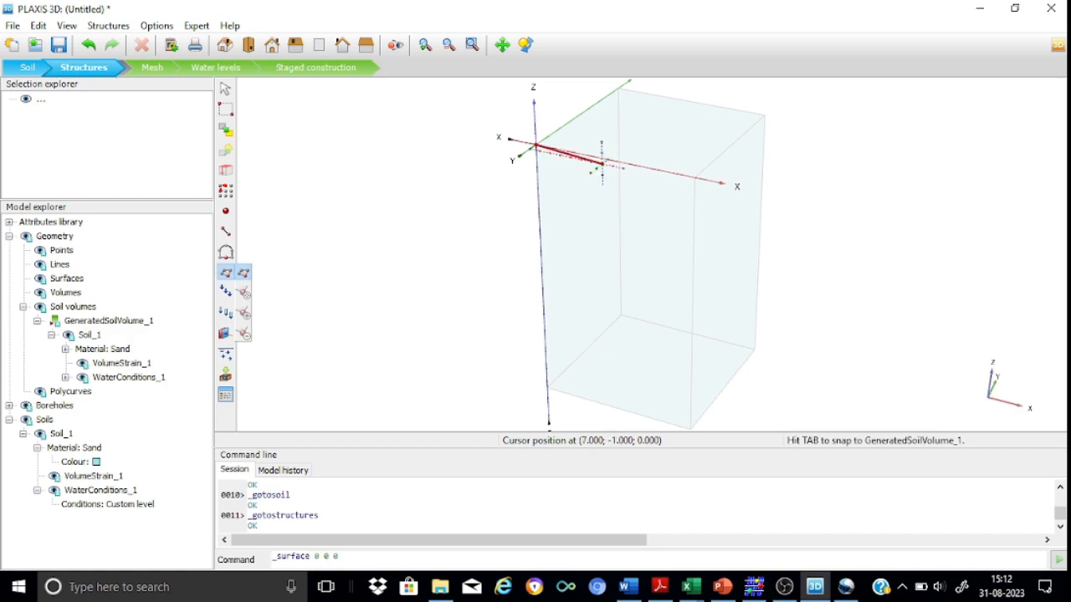
pyautogui.click(597, 157)
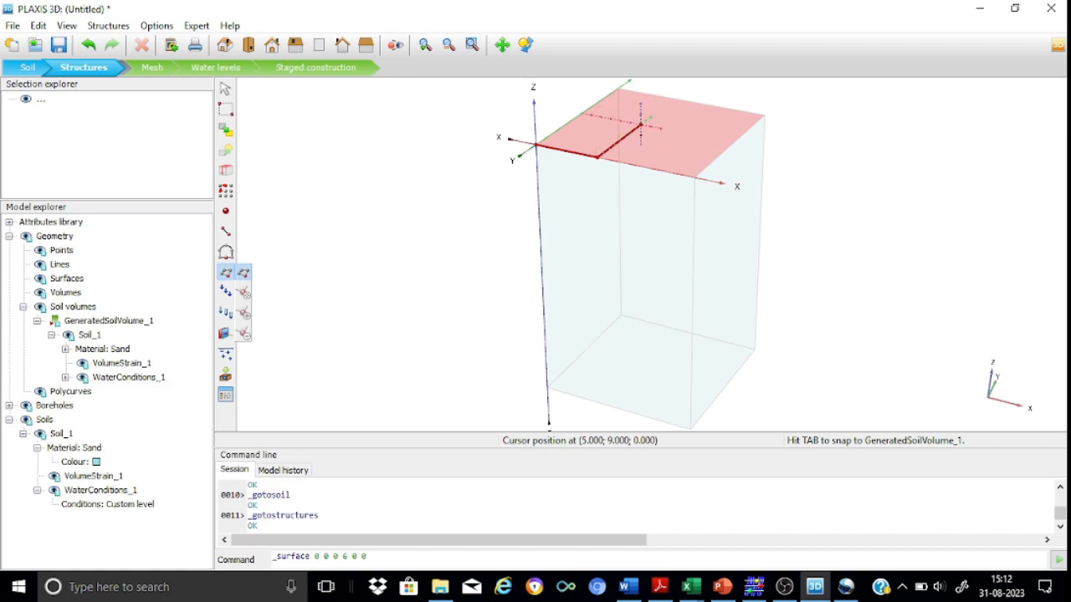
pyautogui.click(579, 120)
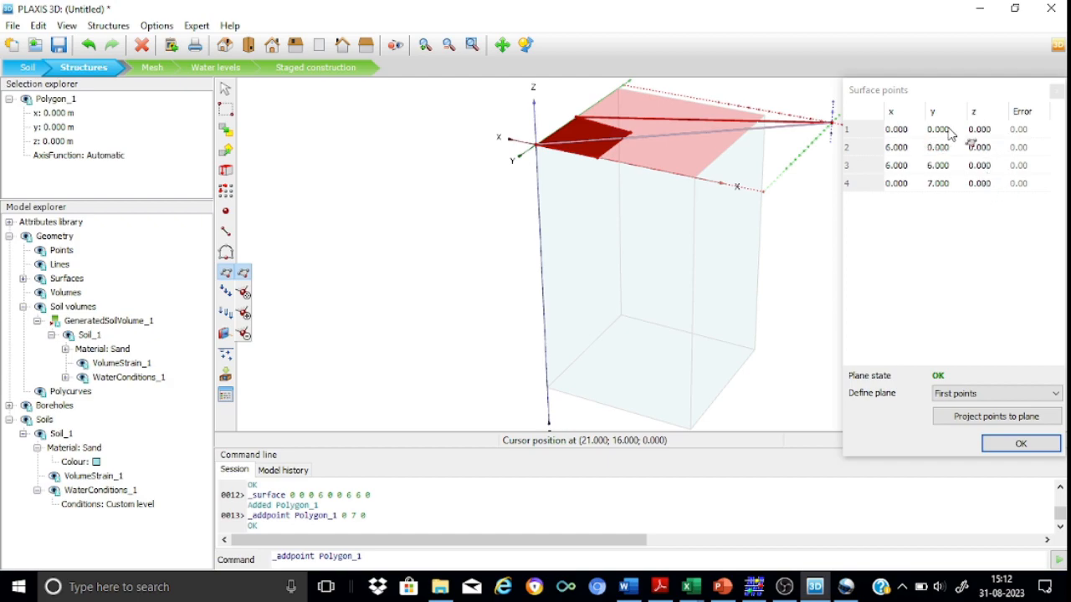
# Step: Make the surface a 1.5 m square by setting points 2, 3 and 4 to (1.5, 0, 0), (1.5, 1.5, 0) and (0, 1.5, 0)
pyautogui.click(909, 152)
pyautogui.write('1.5')
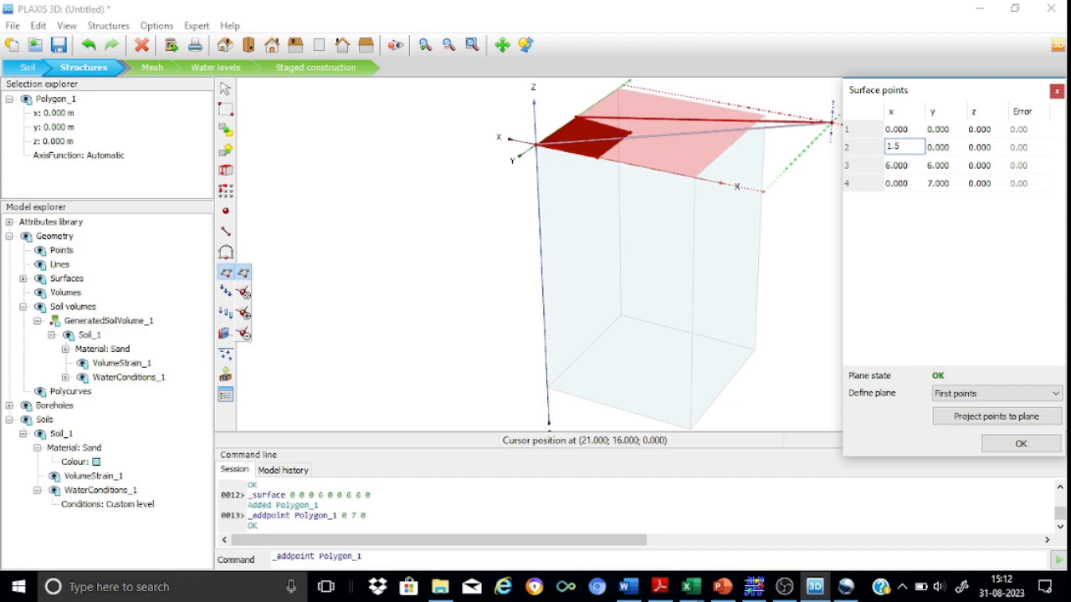
pyautogui.click(939, 148)
pyautogui.click(890, 167)
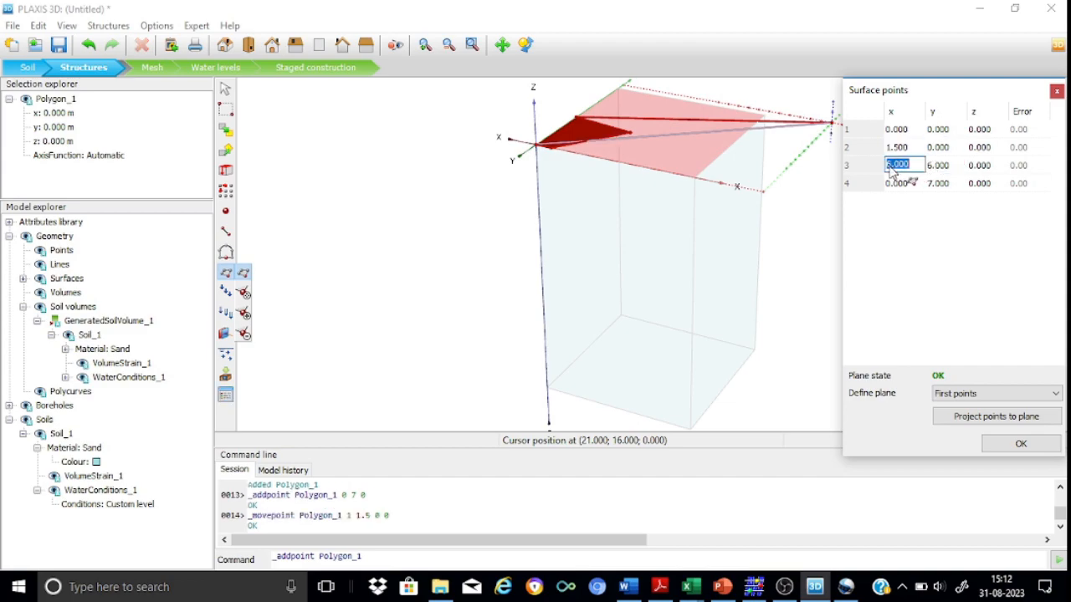
pyautogui.write('1.5')
pyautogui.click(938, 167)
pyautogui.write('1.5')
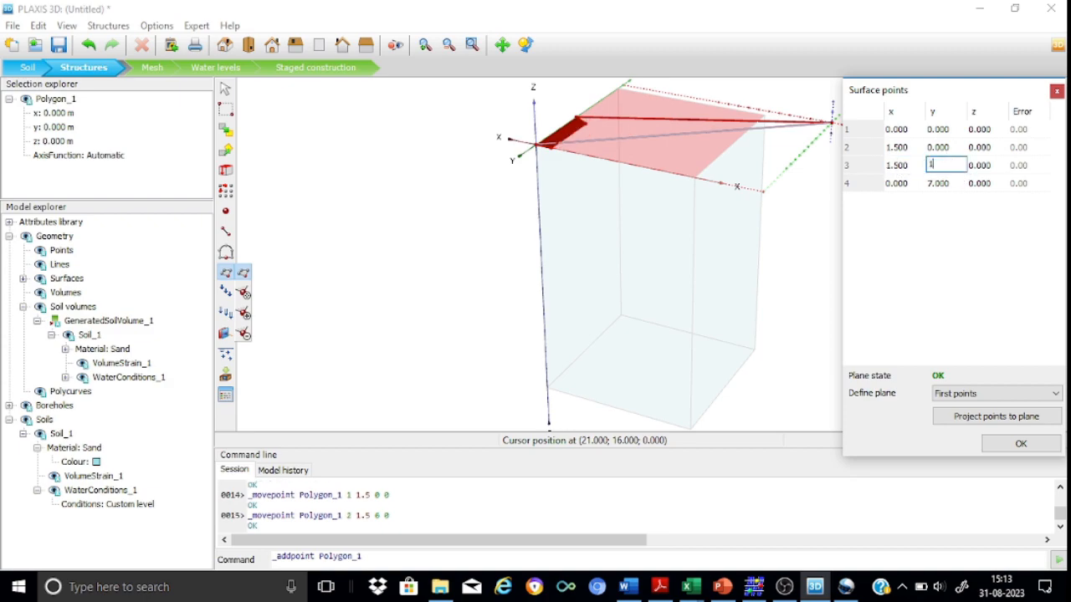
pyautogui.click(903, 184)
pyautogui.click(939, 184)
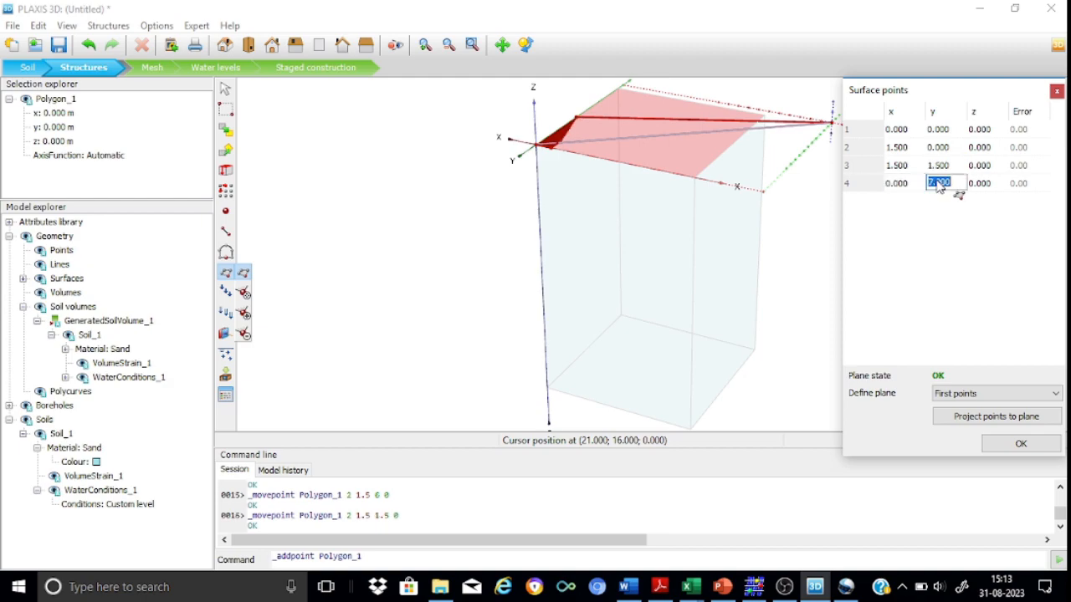
pyautogui.write('1.5')
pyautogui.click(943, 164)
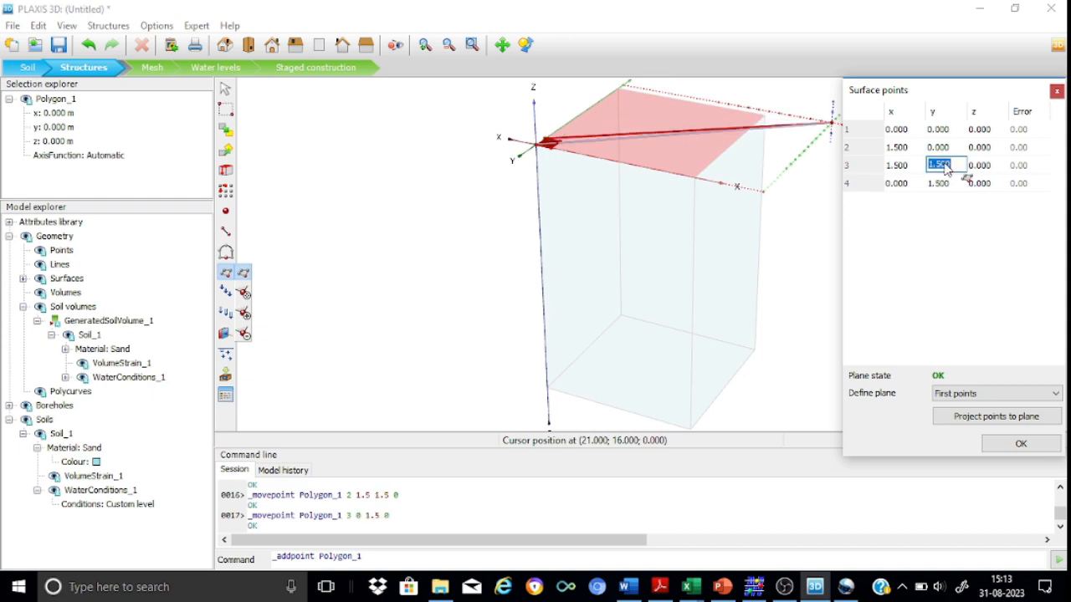
pyautogui.click(1020, 444)
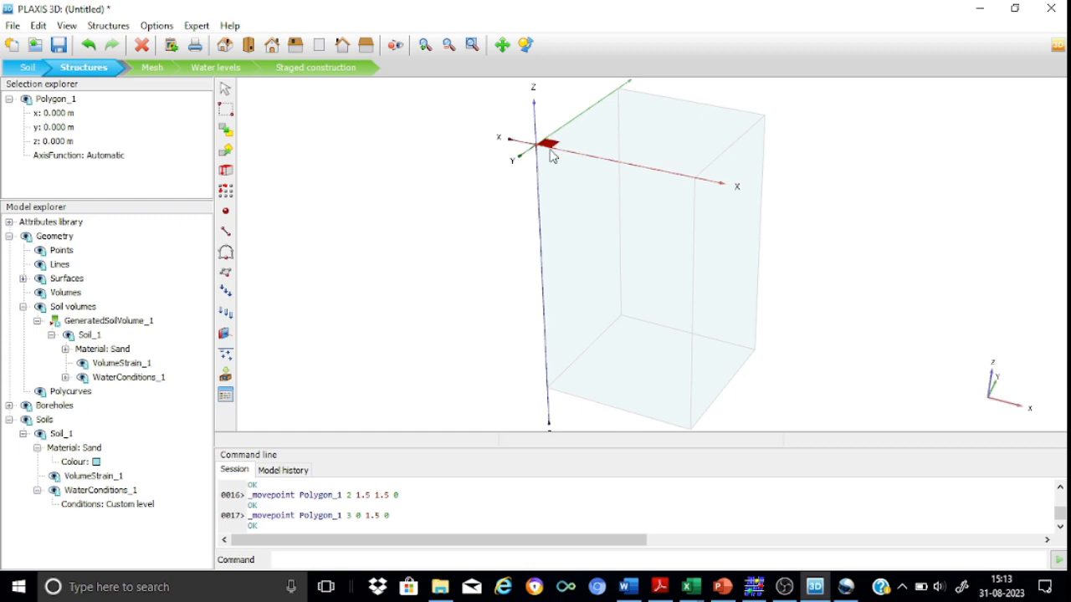
# Step: Create a surface prescribed displacement on the 1.5 m square footing surface
pyautogui.click(424, 49)
pyautogui.moveTo(496, 118); pyautogui.dragTo(574, 168)
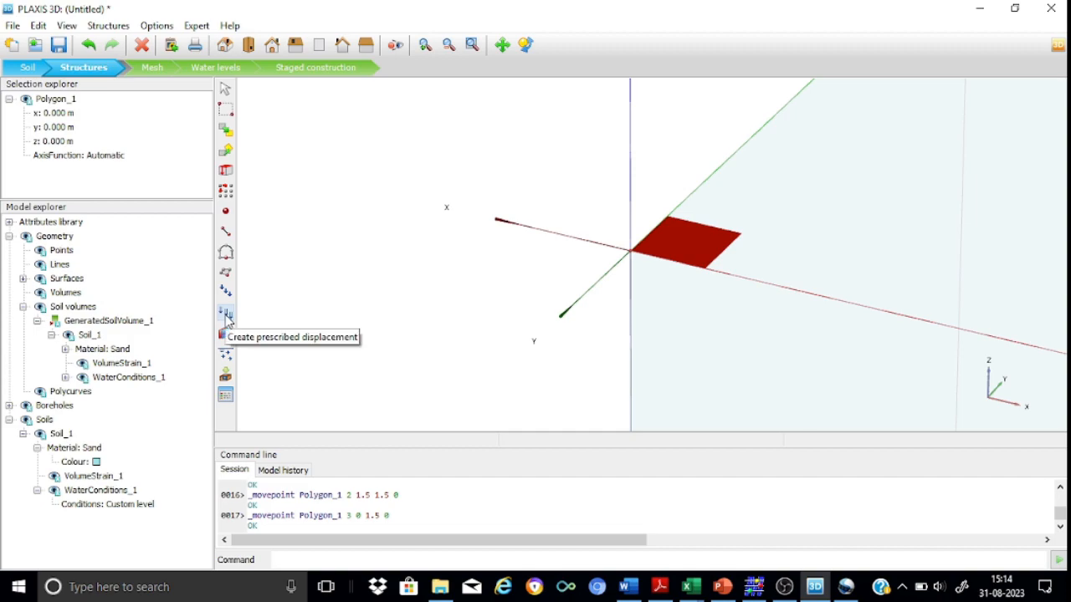
pyautogui.click(226, 315)
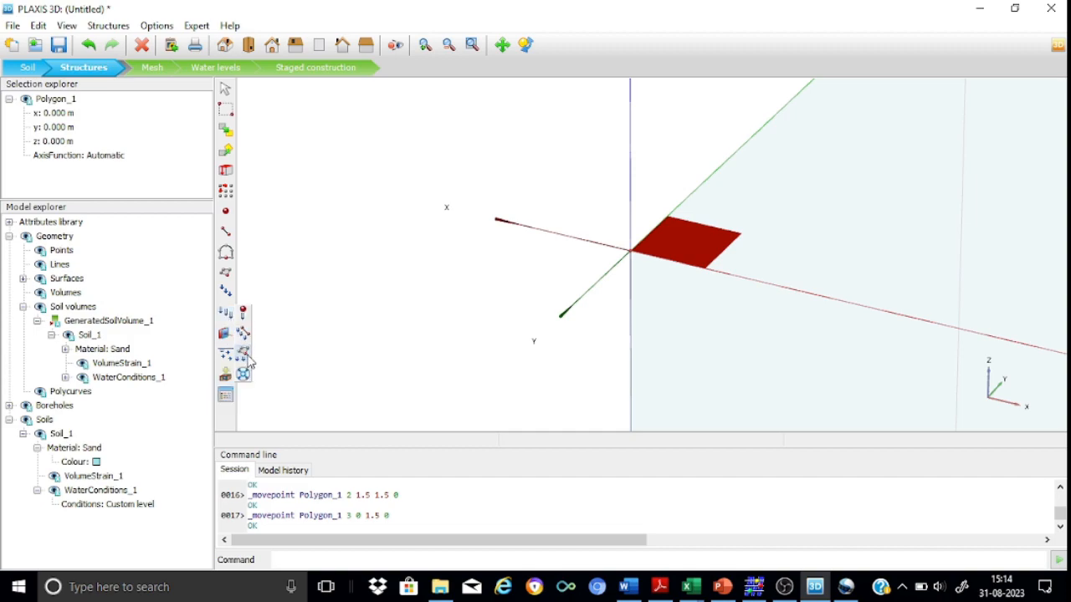
pyautogui.click(304, 259)
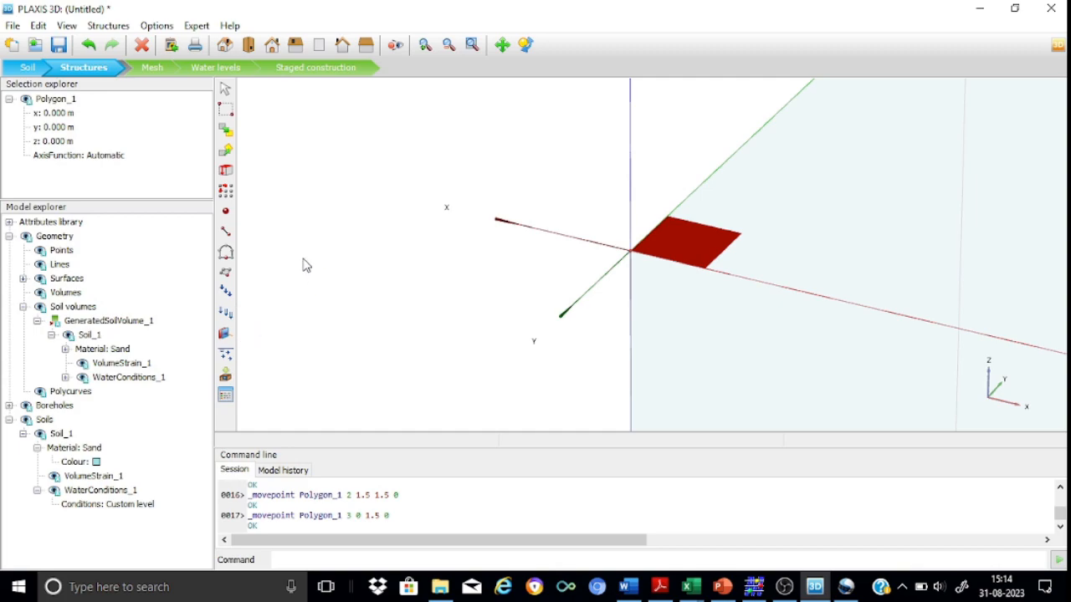
pyautogui.rightClick(681, 237)
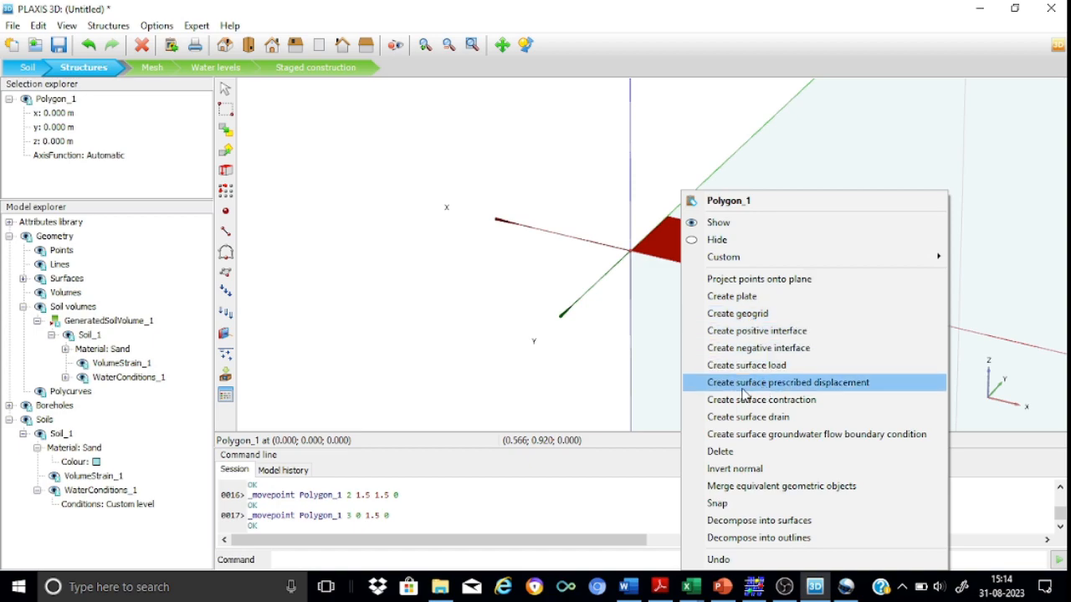
pyautogui.click(812, 384)
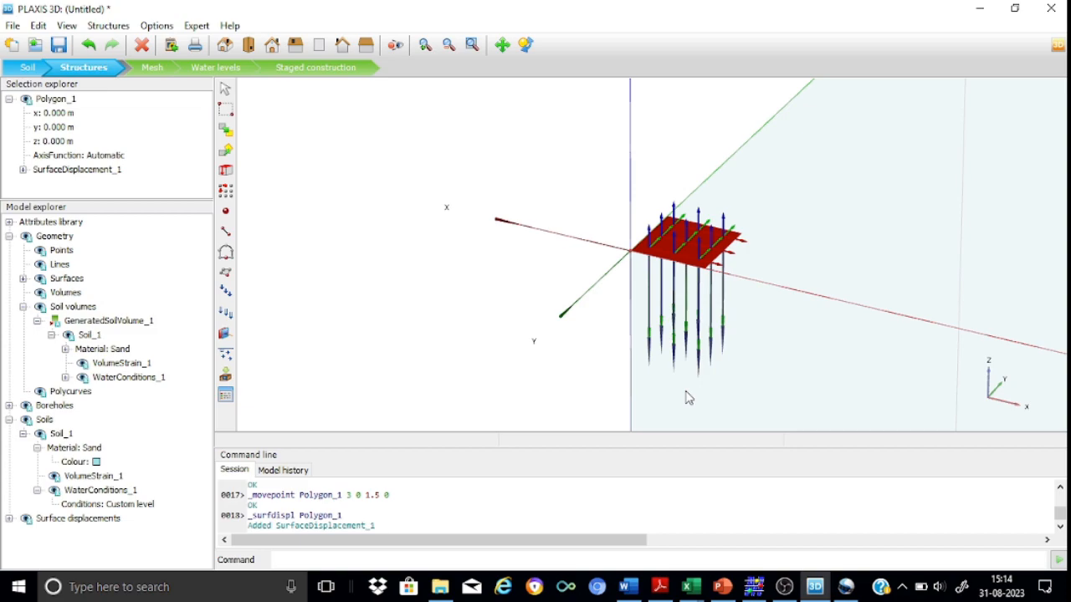
# Step: Set the x and y displacement components of the footing's surface displacement to Fixed
pyautogui.click(8, 420)
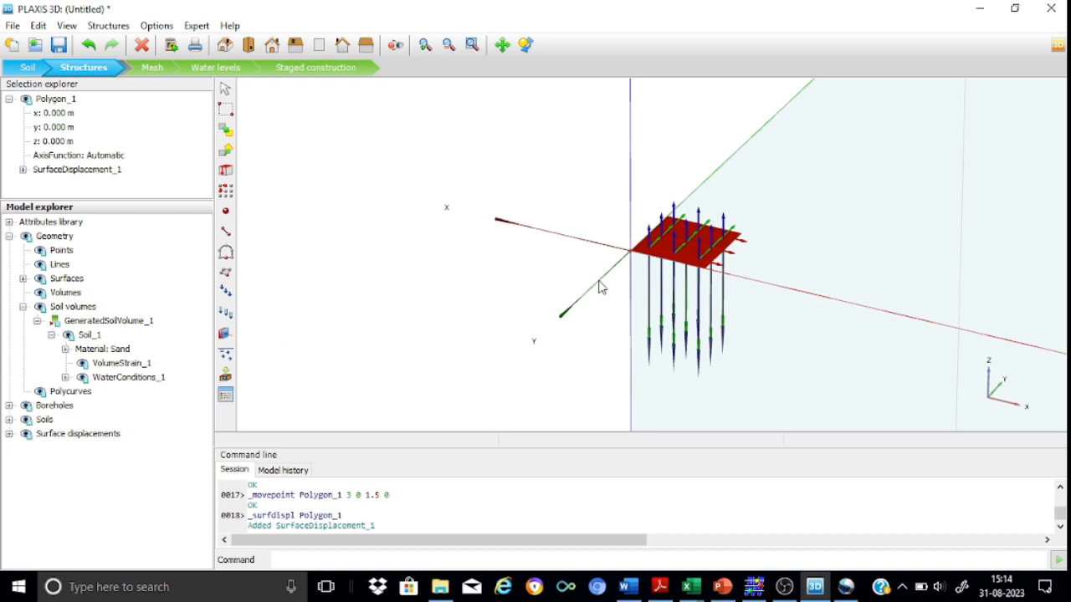
pyautogui.click(9, 434)
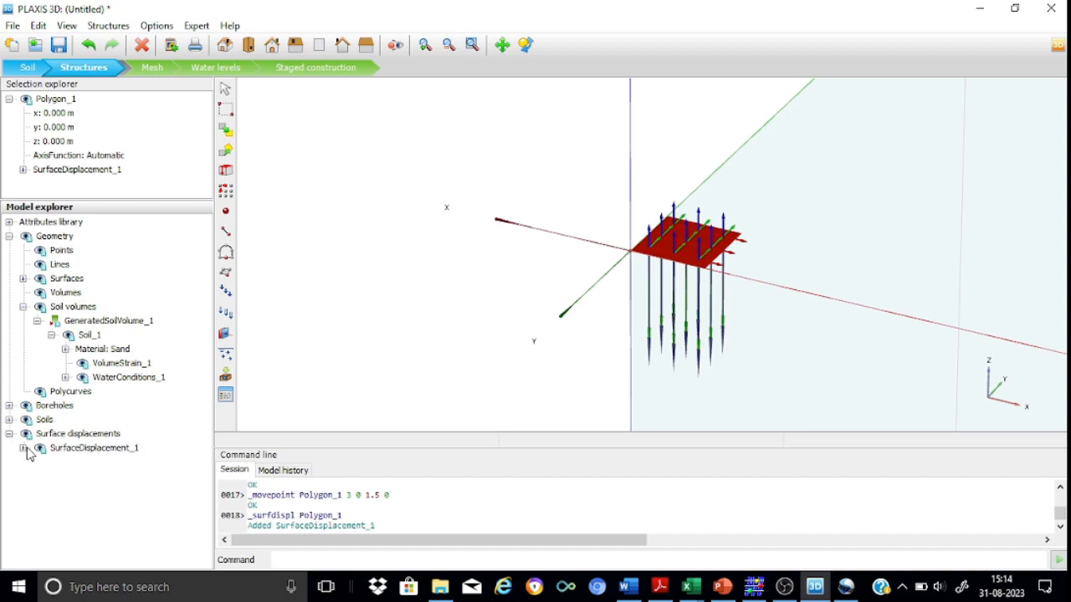
pyautogui.click(22, 448)
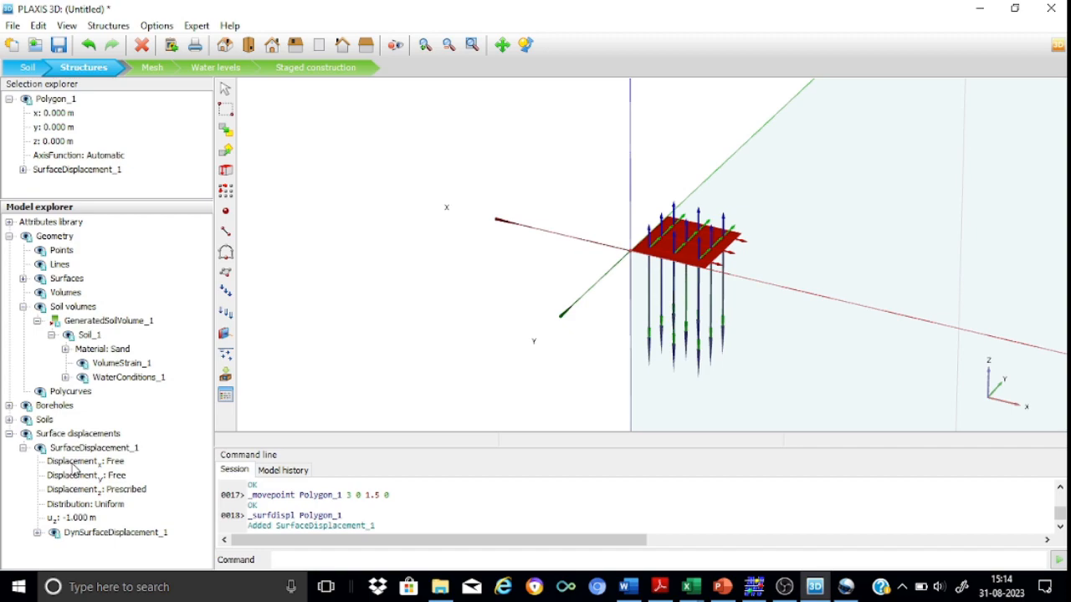
pyautogui.click(130, 463)
pyautogui.click(203, 465)
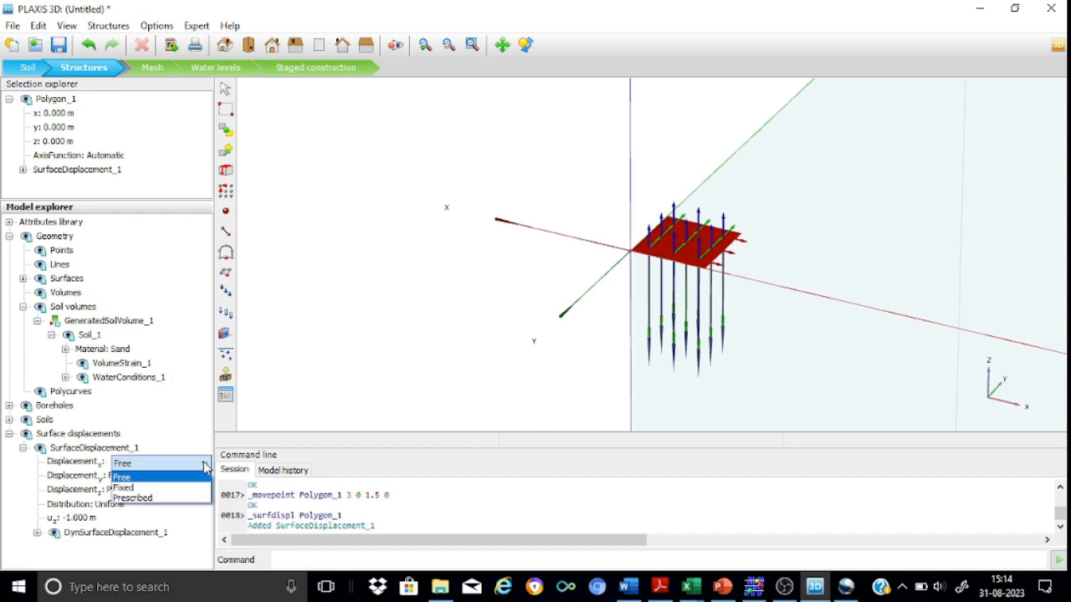
pyautogui.click(136, 488)
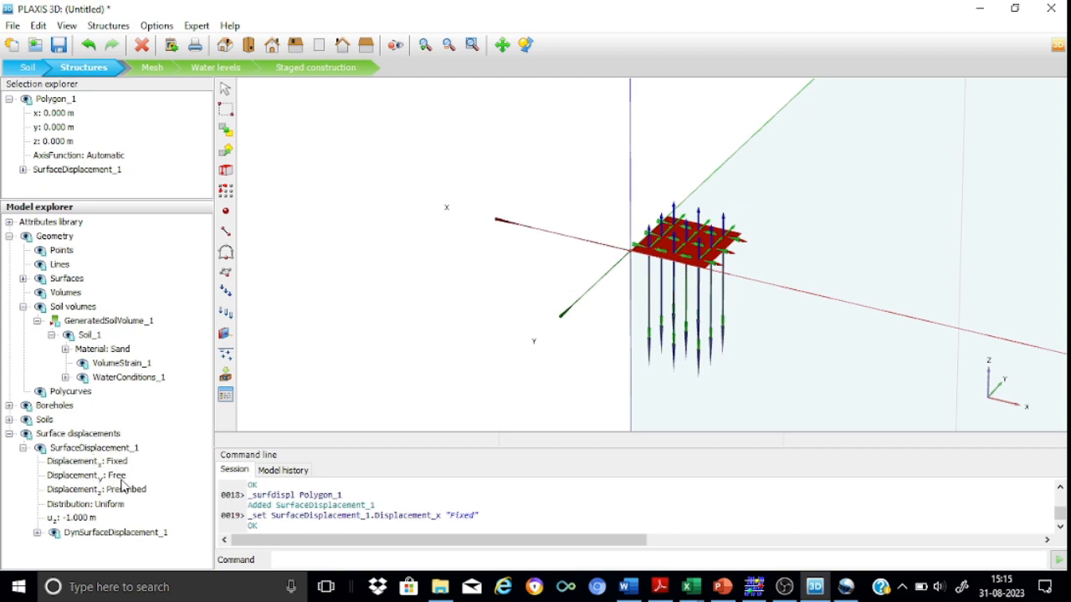
pyautogui.click(124, 477)
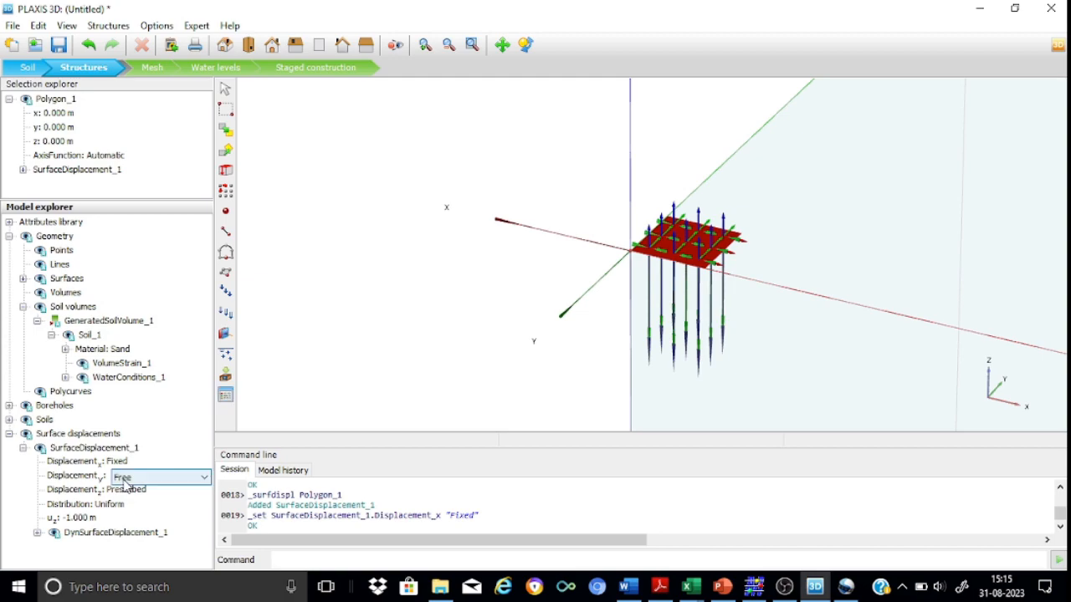
pyautogui.click(205, 479)
pyautogui.click(147, 502)
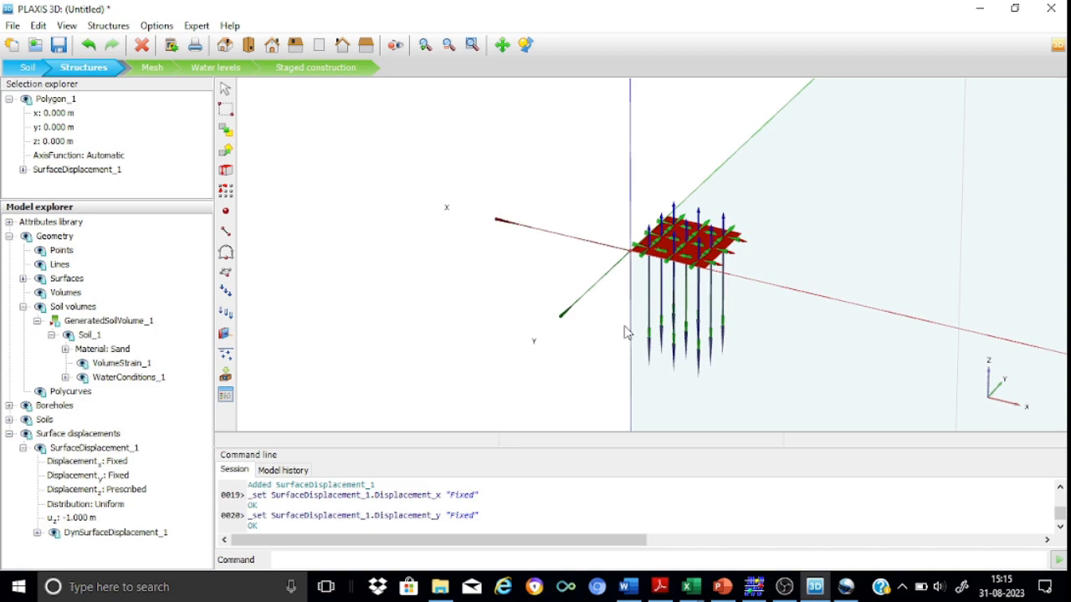
# Step: Review the available options for the surface displacement's z component and distribution, keeping Prescribed and Uniform
pyautogui.click(134, 490)
pyautogui.click(204, 492)
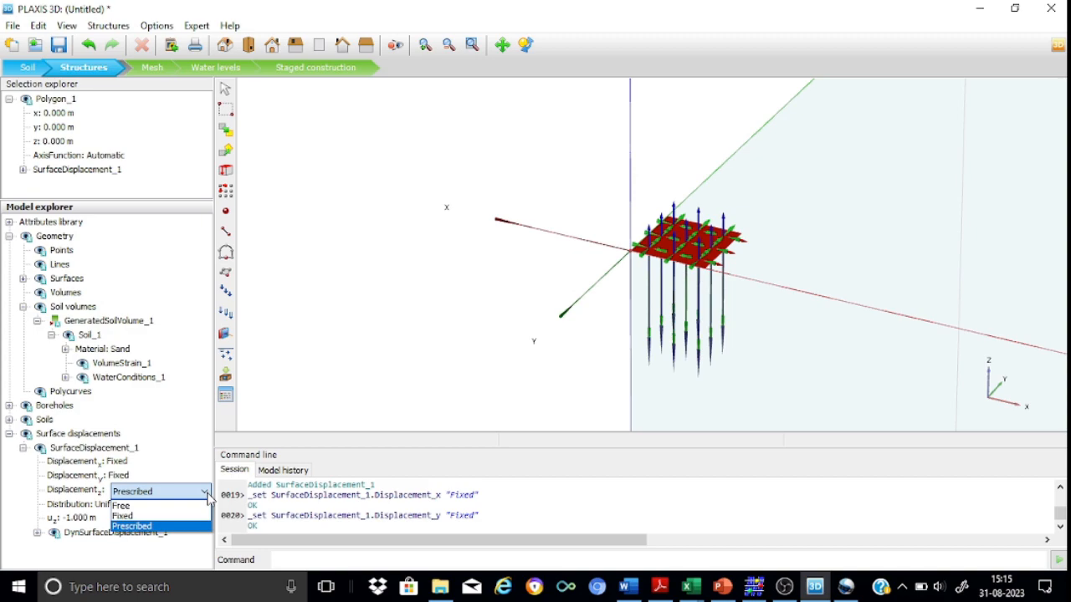
pyautogui.click(202, 458)
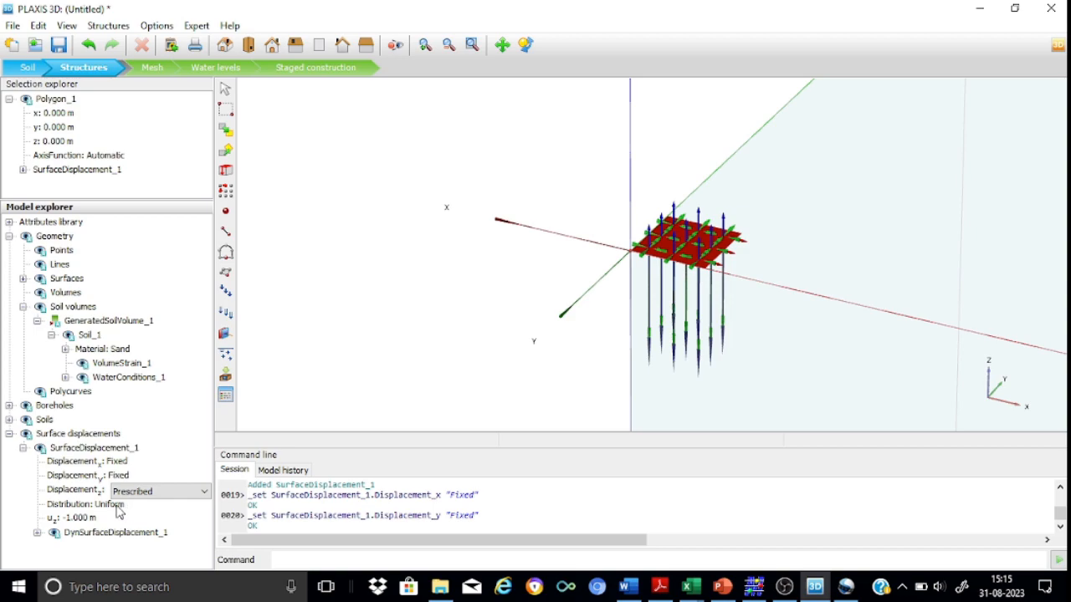
pyautogui.click(118, 507)
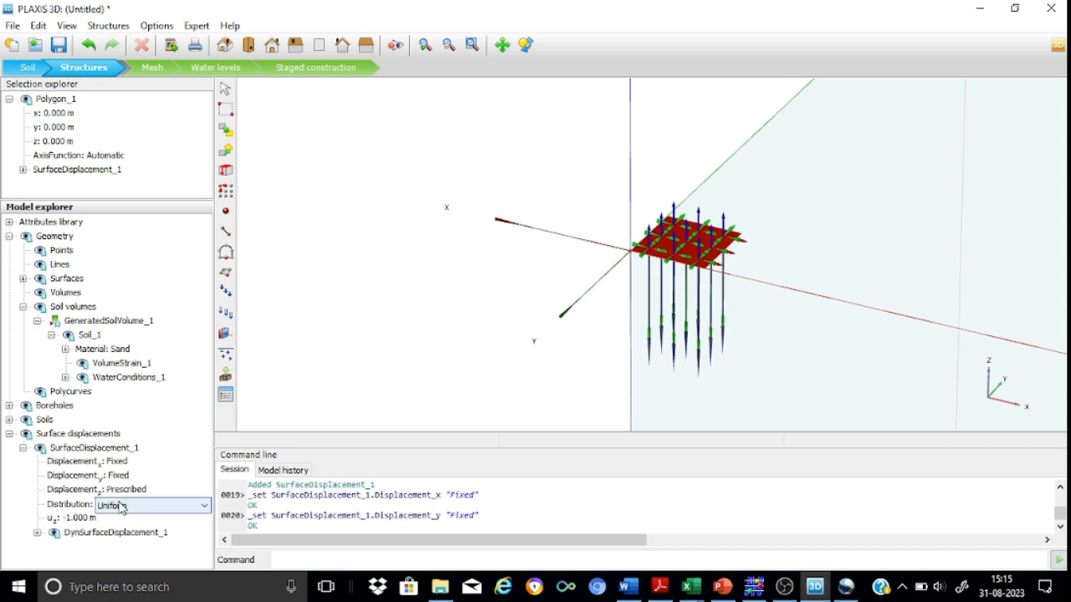
pyautogui.click(205, 510)
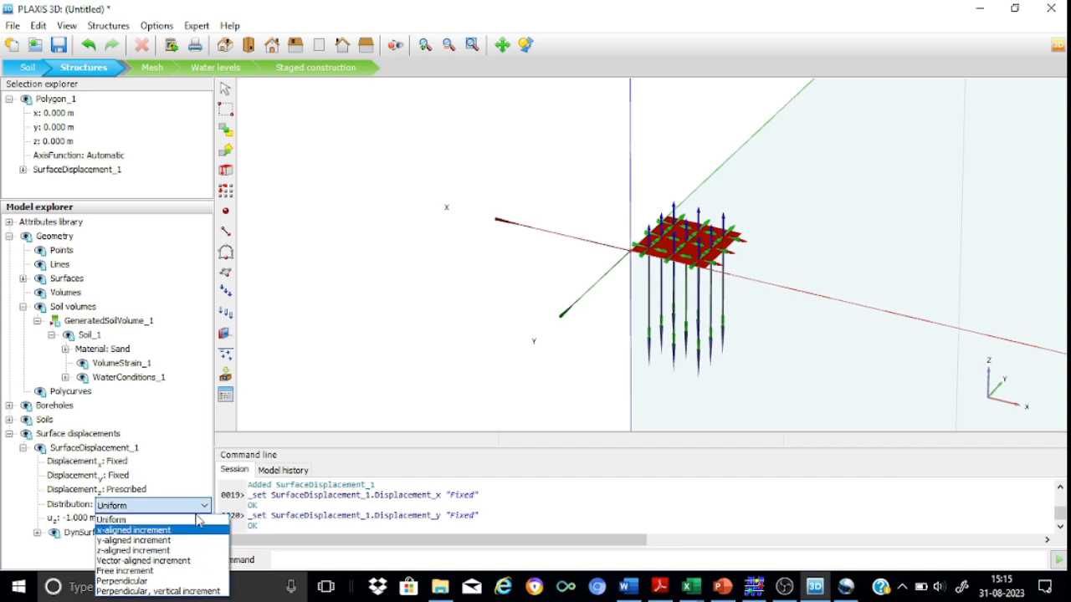
pyautogui.click(188, 449)
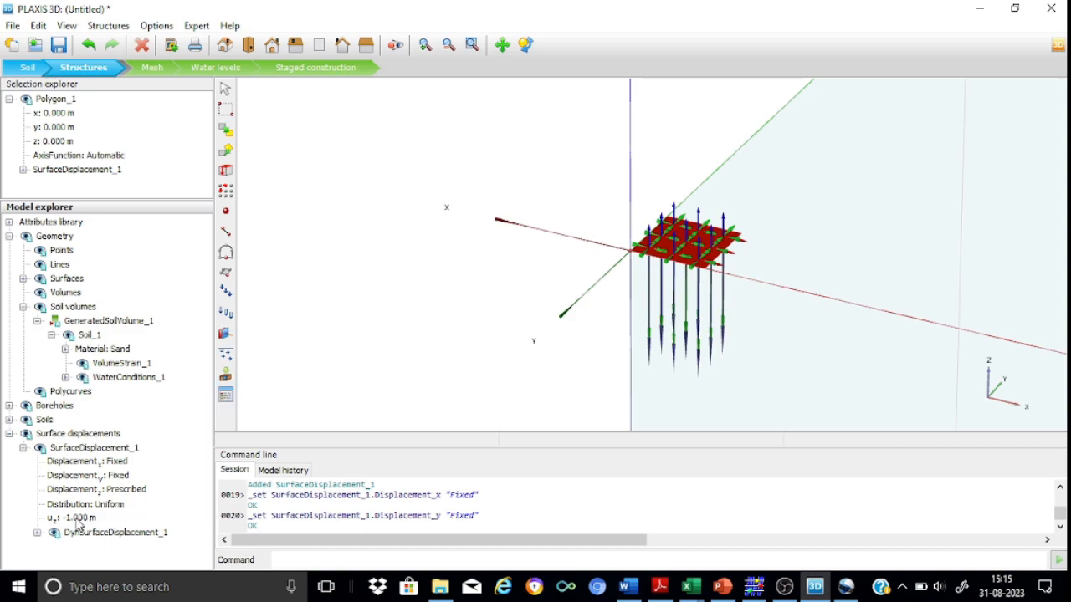
# Step: Set the prescribed vertical displacement uz of the footing surface to -0.20 m
pyautogui.click(77, 518)
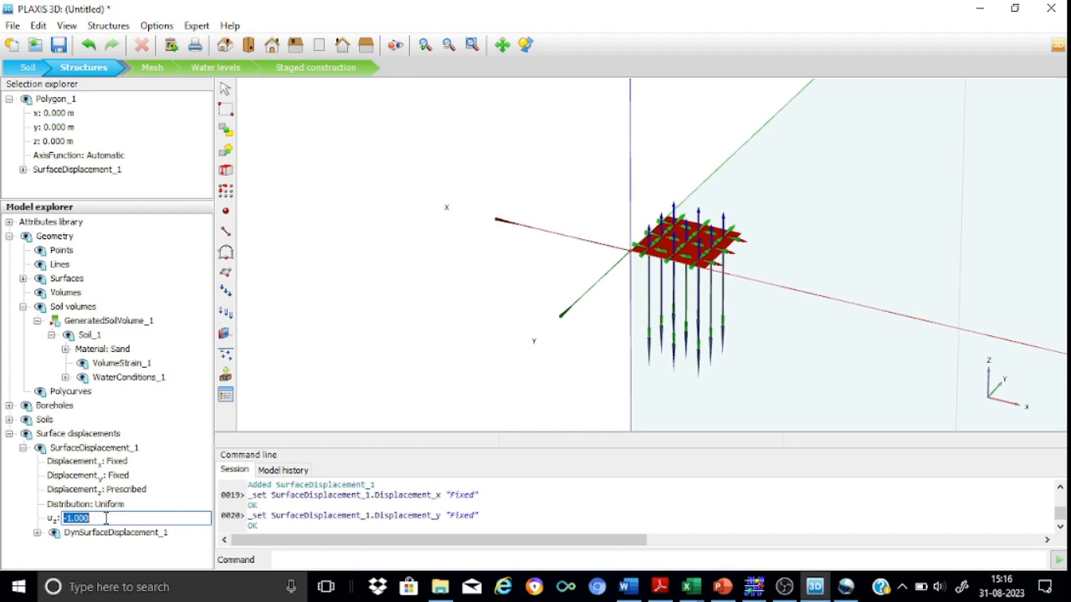
pyautogui.write('-0.20')
pyautogui.click(185, 489)
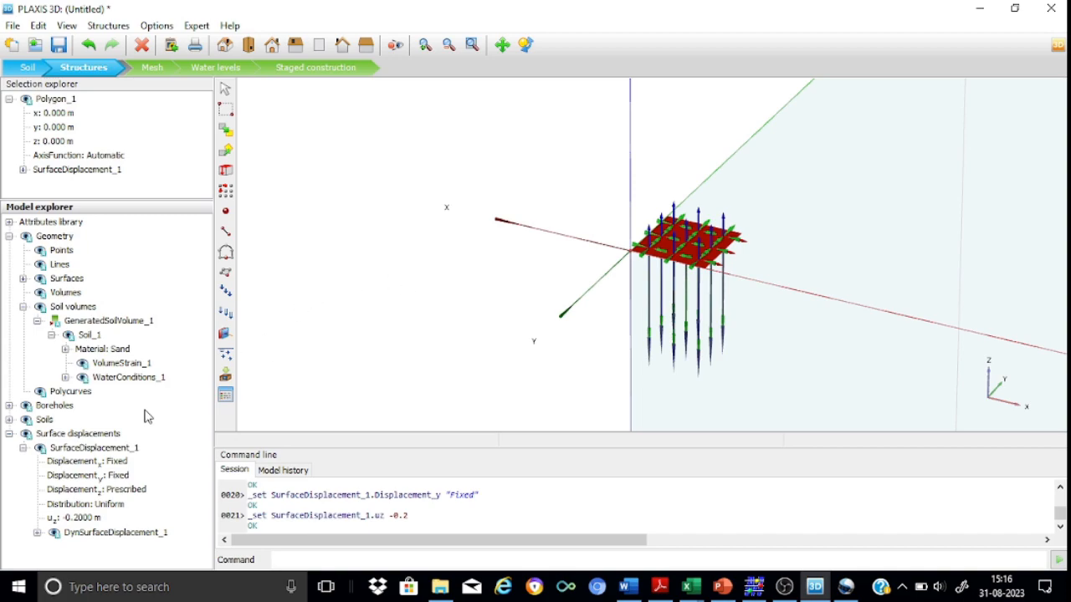
pyautogui.click(8, 433)
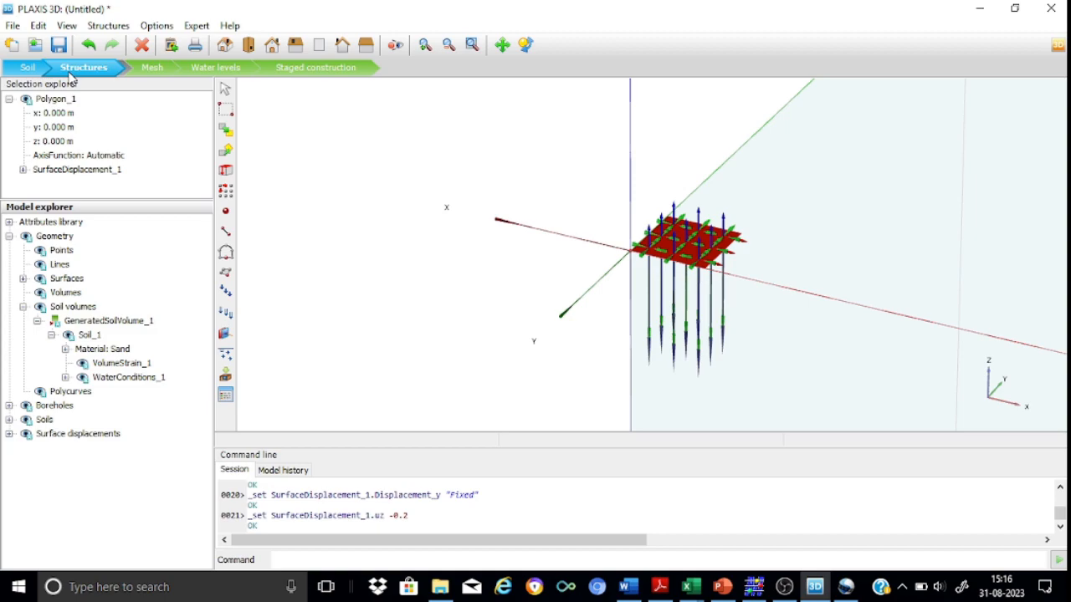
# Step: In Mesh mode, refine the mesh on the square footing surface twice, down to a fineness factor of 0.25
pyautogui.click(152, 68)
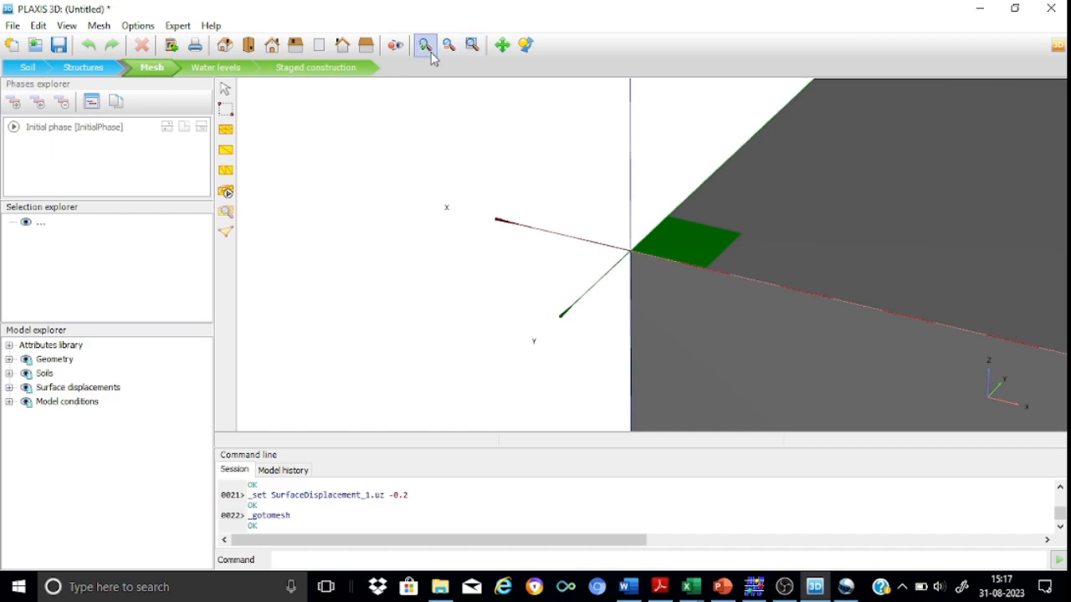
pyautogui.click(473, 46)
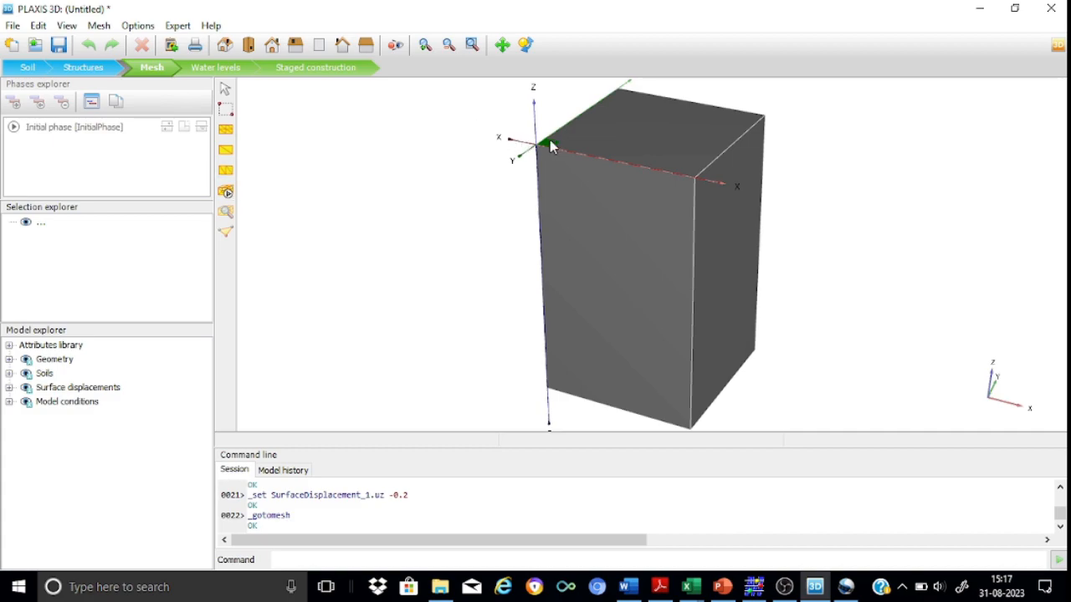
pyautogui.click(427, 46)
pyautogui.moveTo(478, 99); pyautogui.dragTo(631, 218)
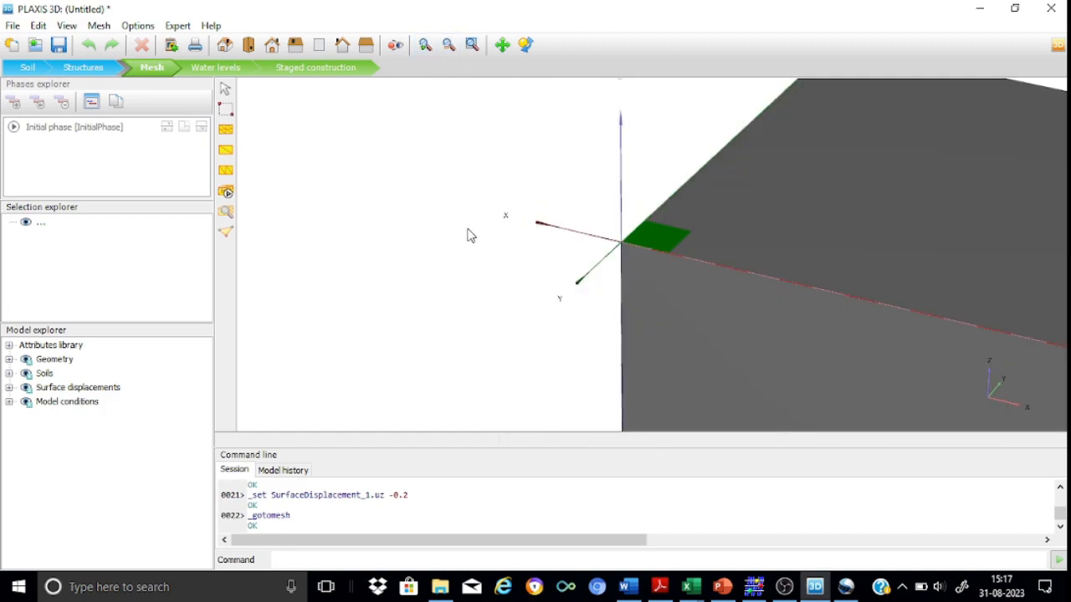
pyautogui.click(663, 243)
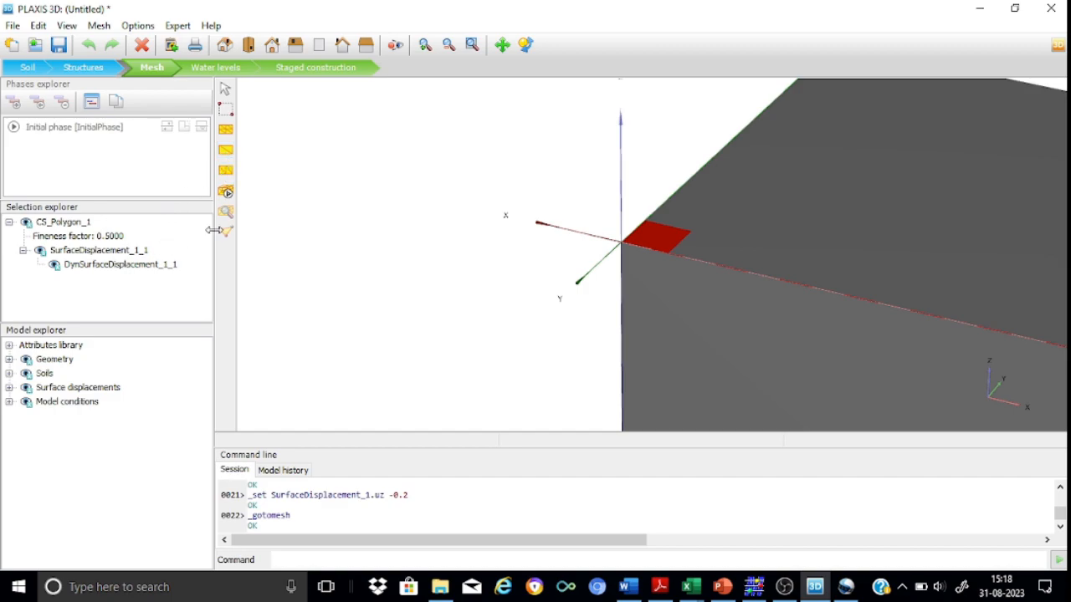
pyautogui.click(226, 132)
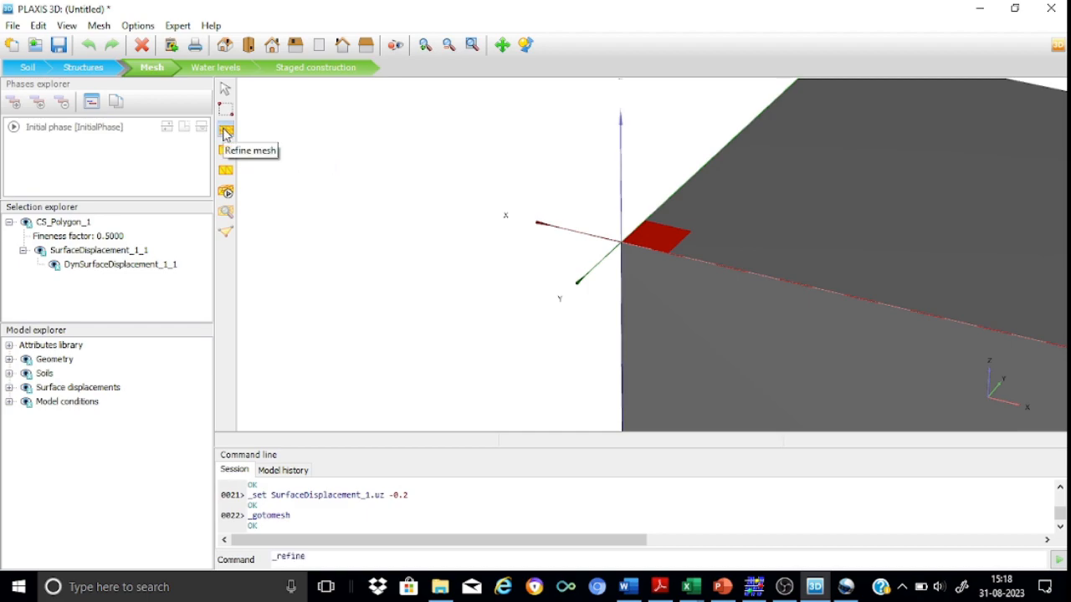
pyautogui.click(659, 238)
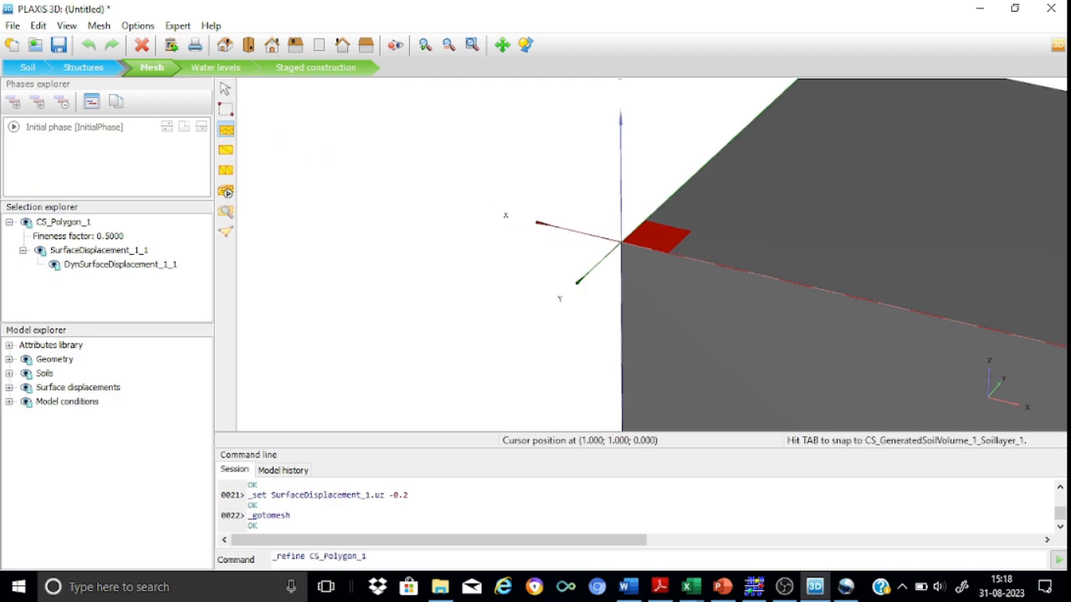
pyautogui.click(662, 243)
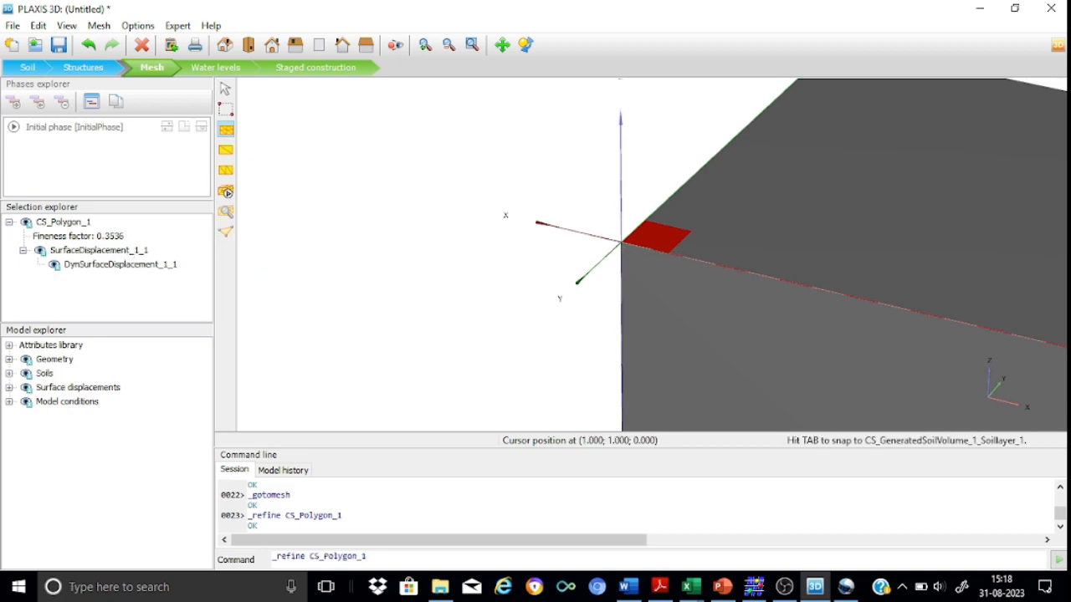
pyautogui.click(662, 241)
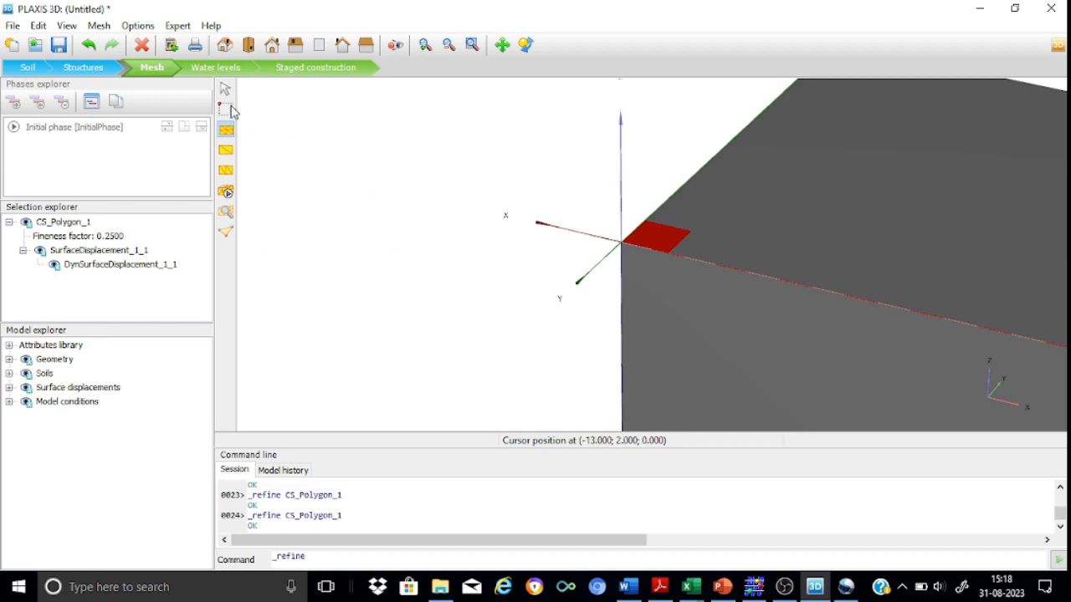
pyautogui.click(225, 92)
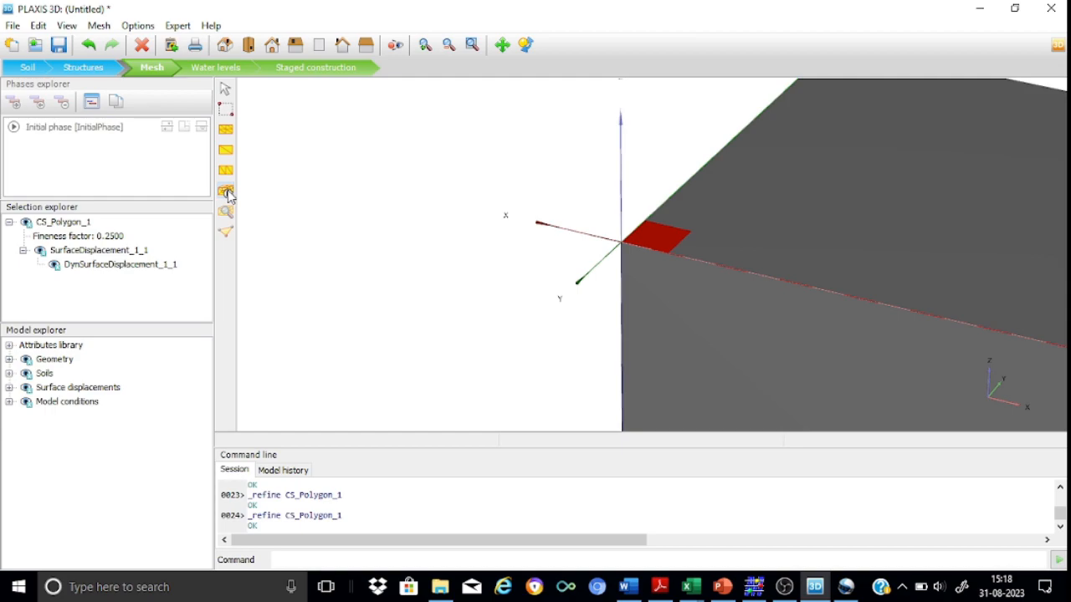
# Step: Generate the mesh for the whole model with a Medium element distribution
pyautogui.click(472, 47)
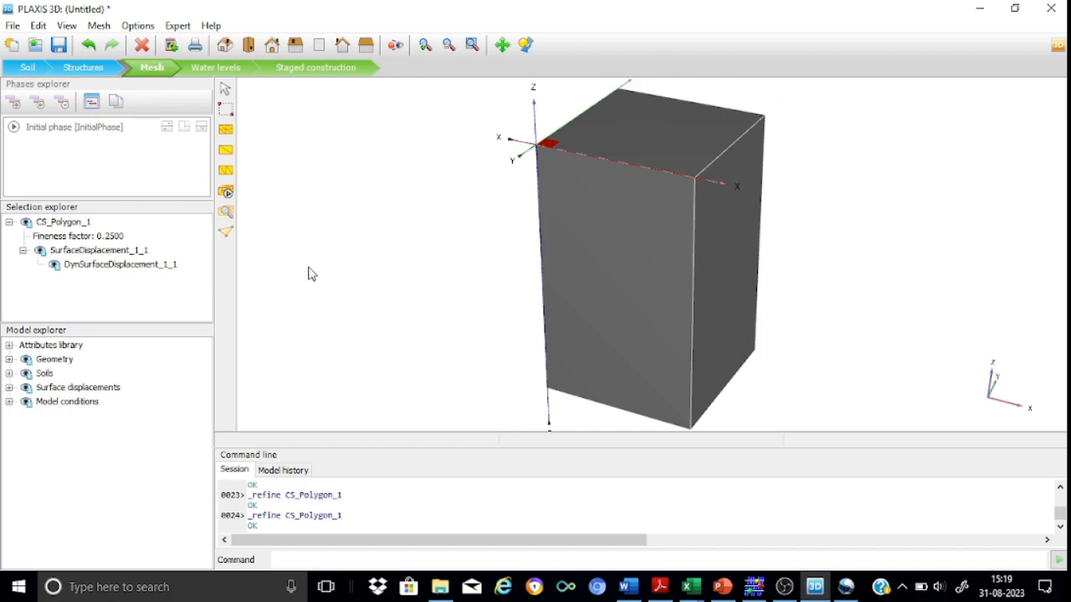
pyautogui.click(225, 192)
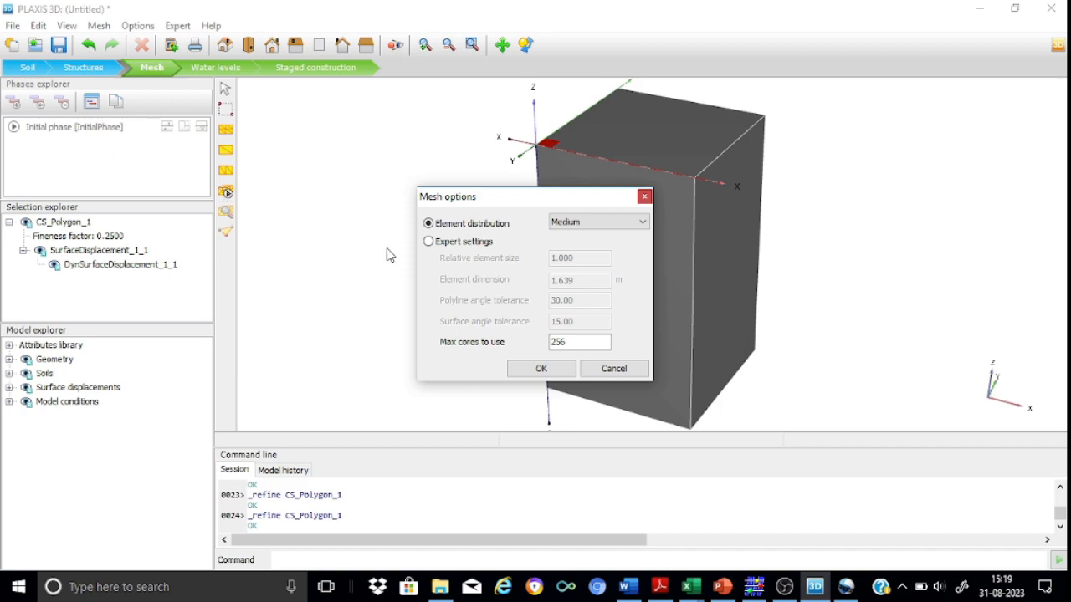
pyautogui.click(643, 223)
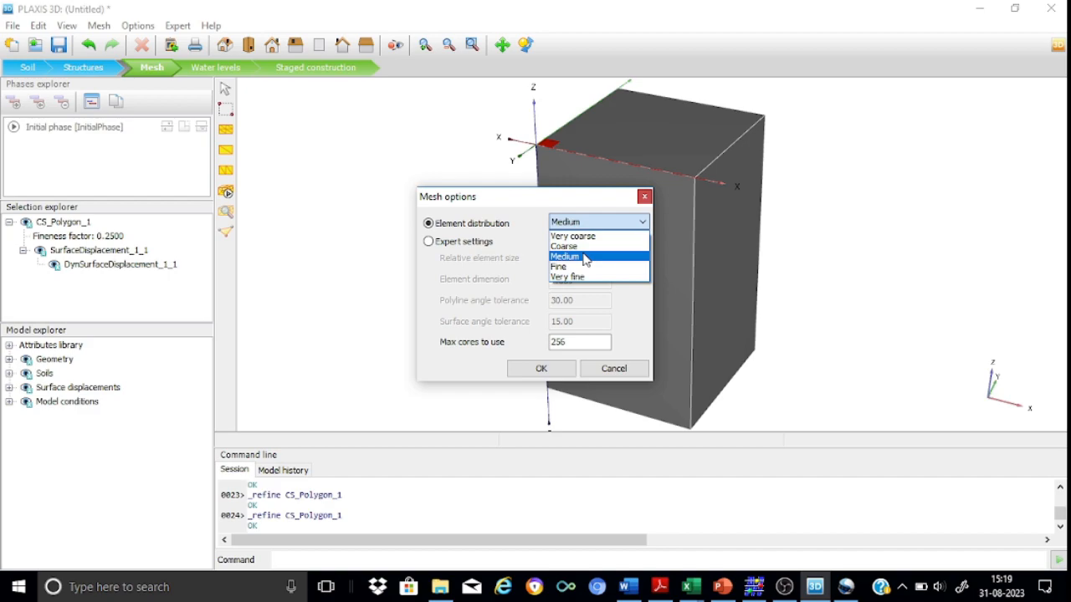
pyautogui.click(574, 261)
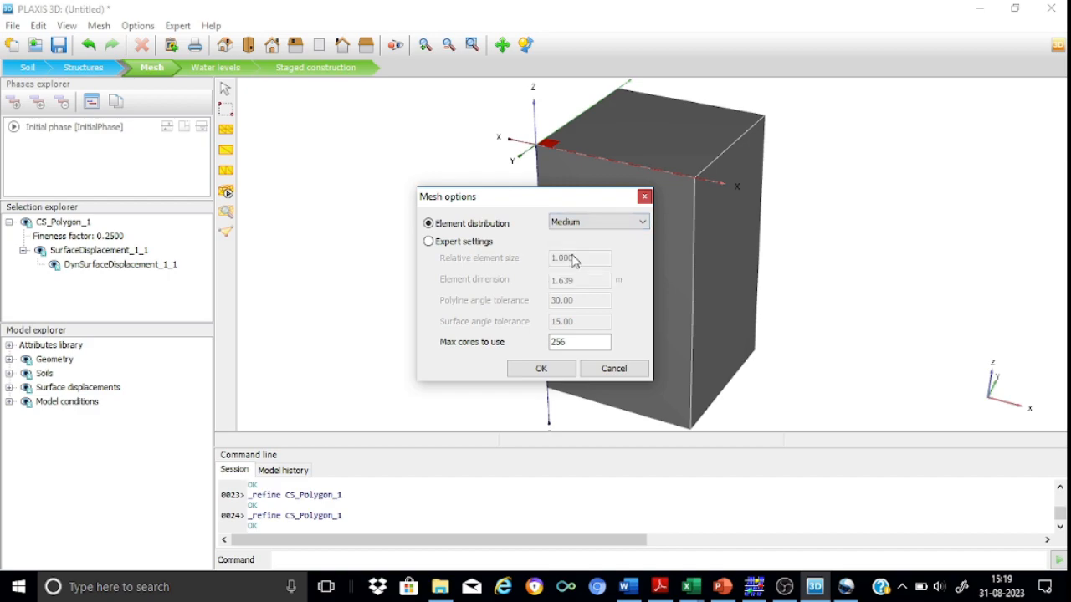
pyautogui.click(525, 374)
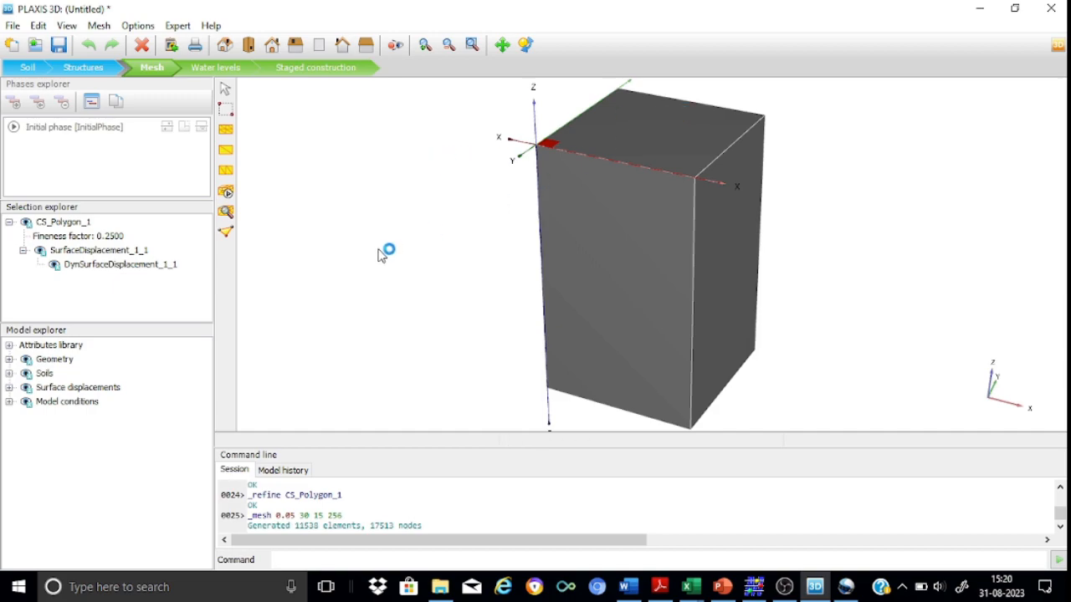
# Step: Examine the generated mesh in PLAXIS Output, especially the refined zone around the footing corner, and close the plot
pyautogui.click(226, 213)
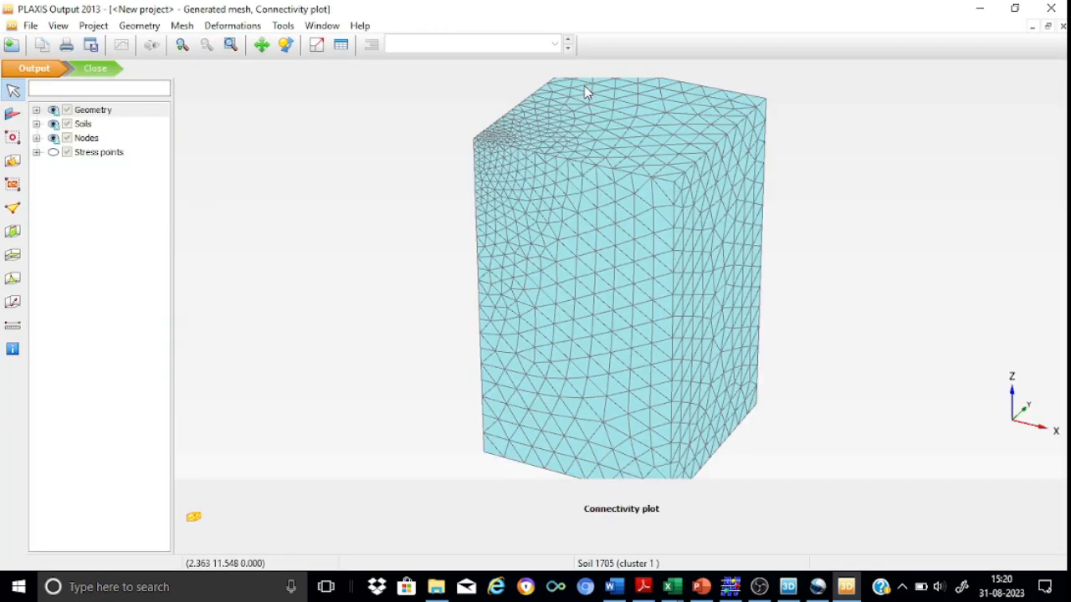
pyautogui.moveTo(420, 158); pyautogui.dragTo(418, 227, button='middle')
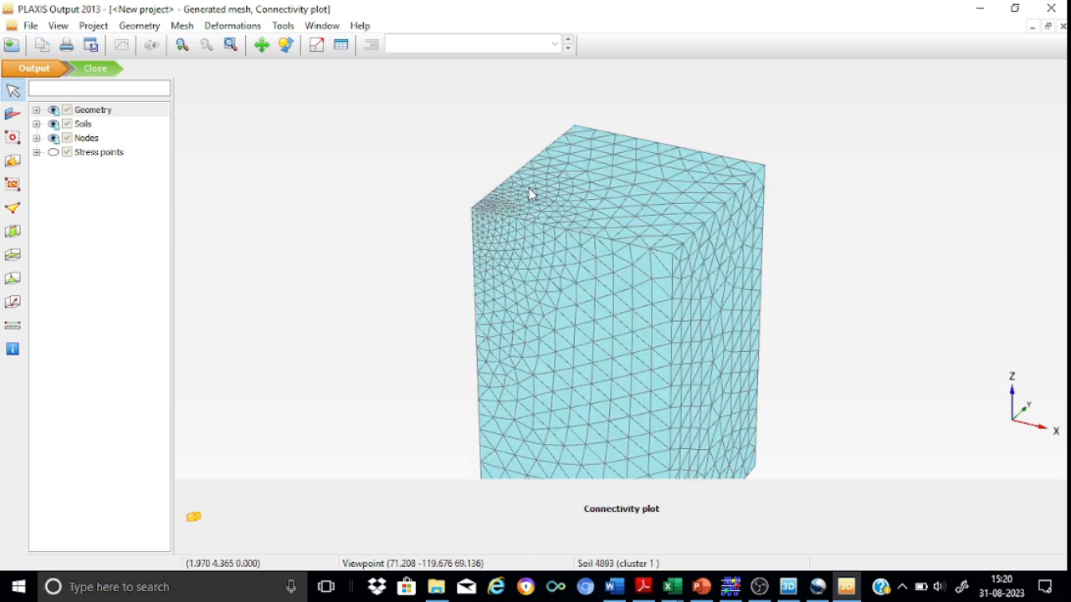
pyautogui.scroll(5, 529, 190)
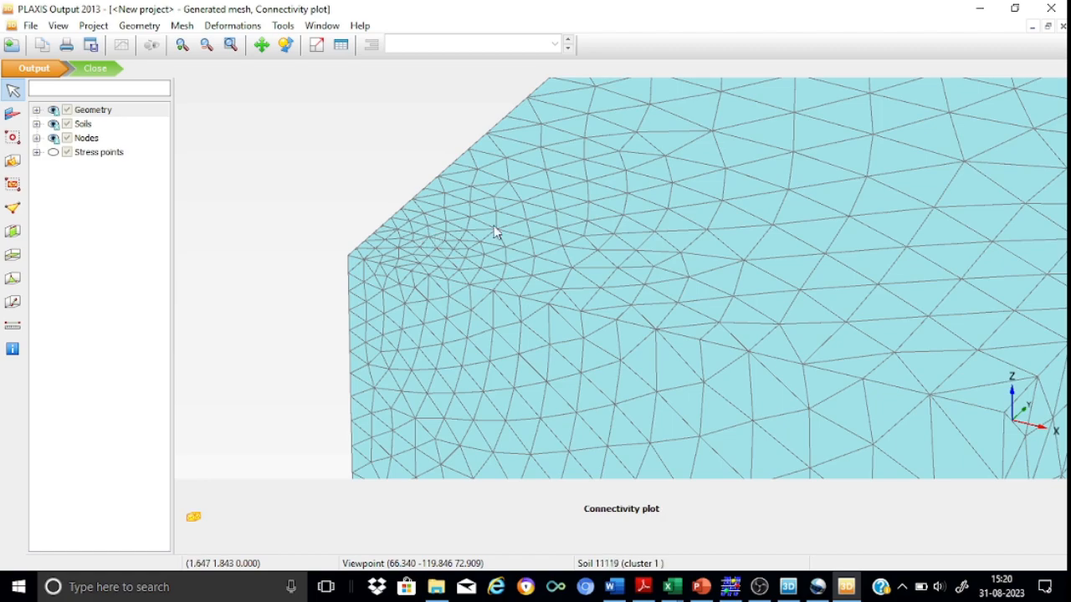
pyautogui.scroll(-2, 626, 192)
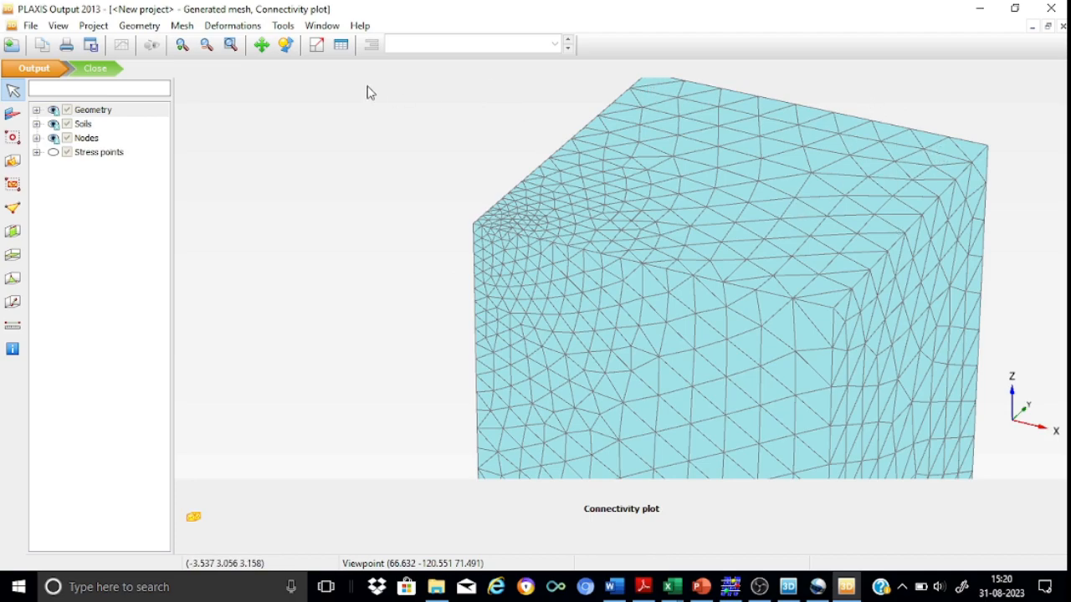
pyautogui.click(231, 44)
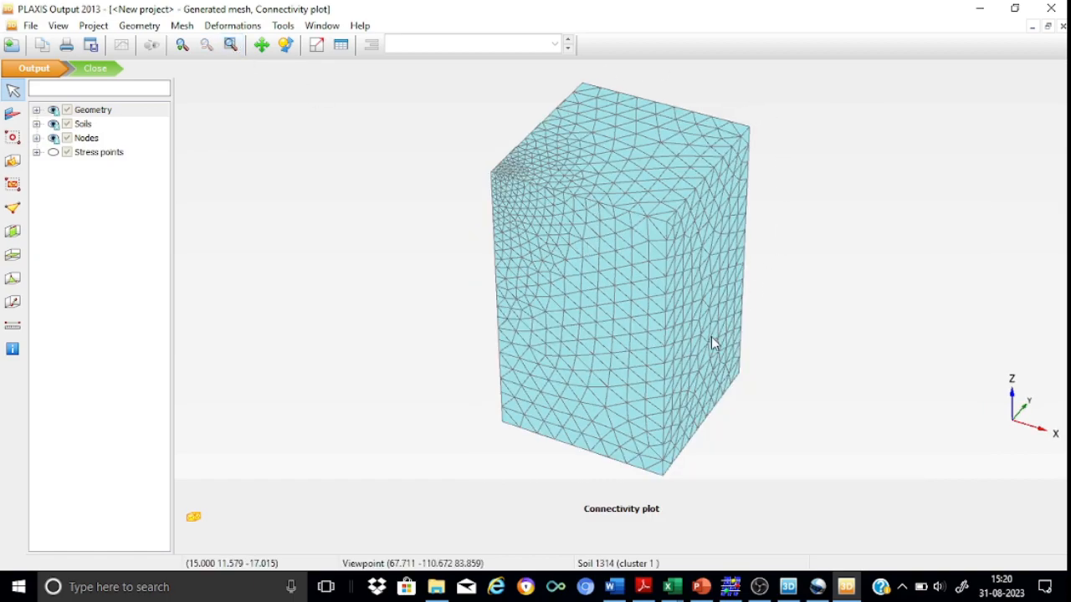
pyautogui.click(1052, 9)
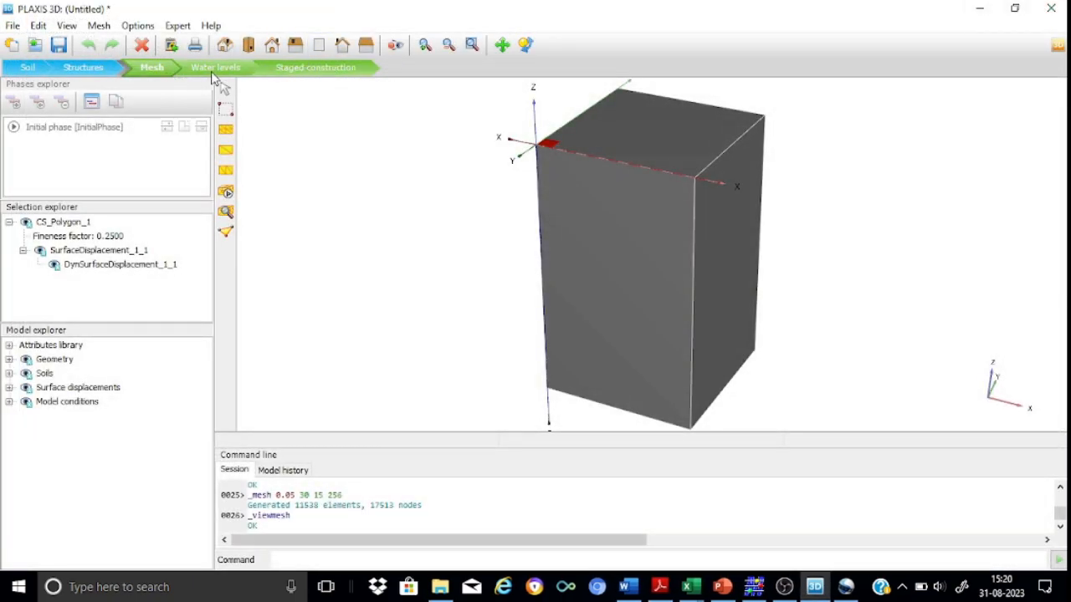
# Step: In Staged construction mode, review the calculation types of the initial phase and keep the K0 procedure
pyautogui.click(290, 75)
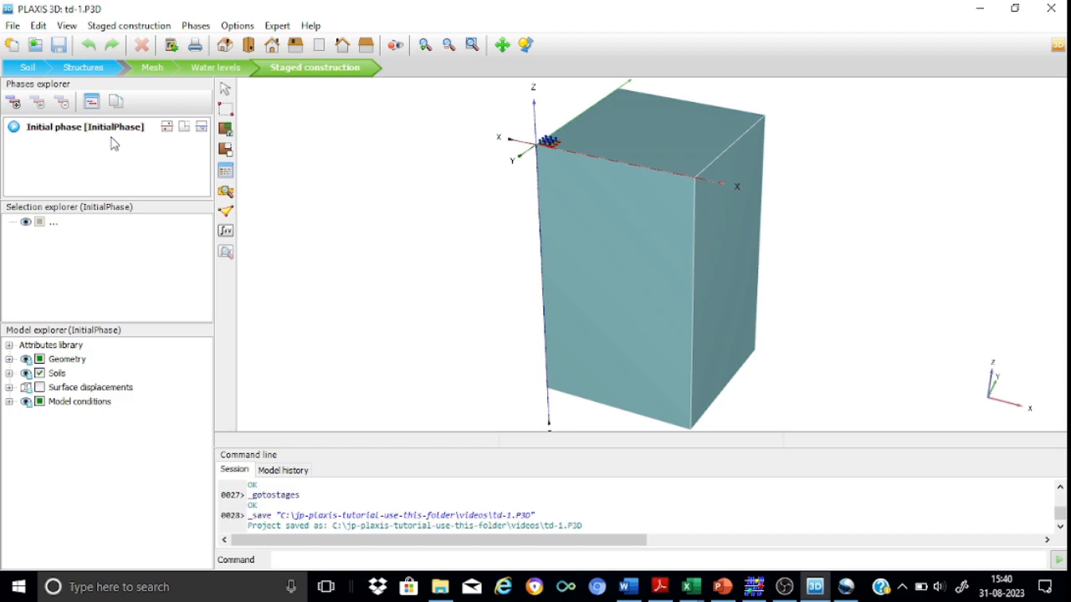
pyautogui.doubleClick(63, 130)
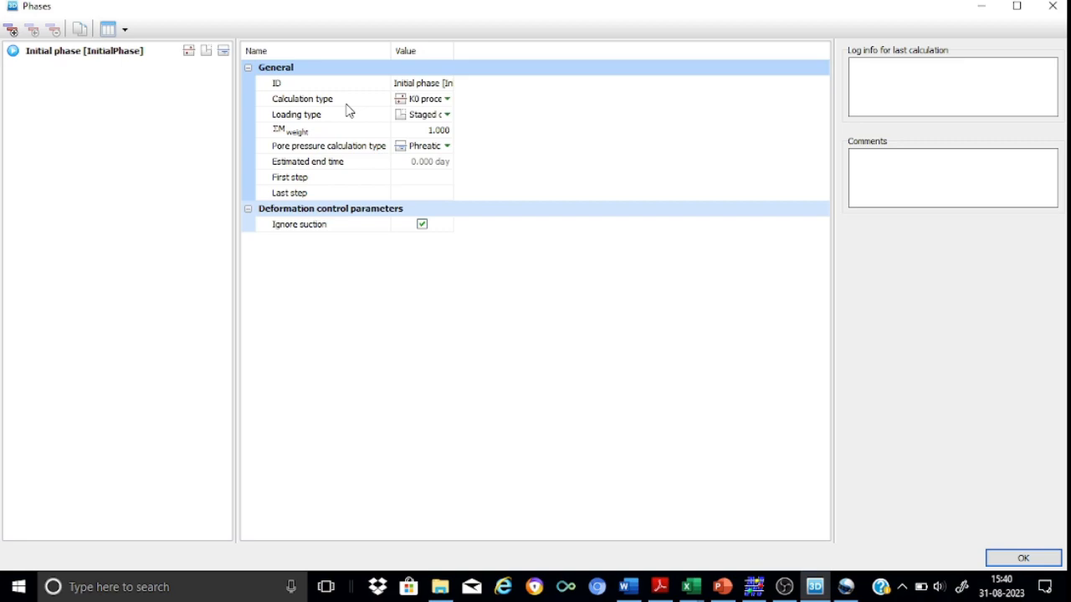
pyautogui.click(446, 100)
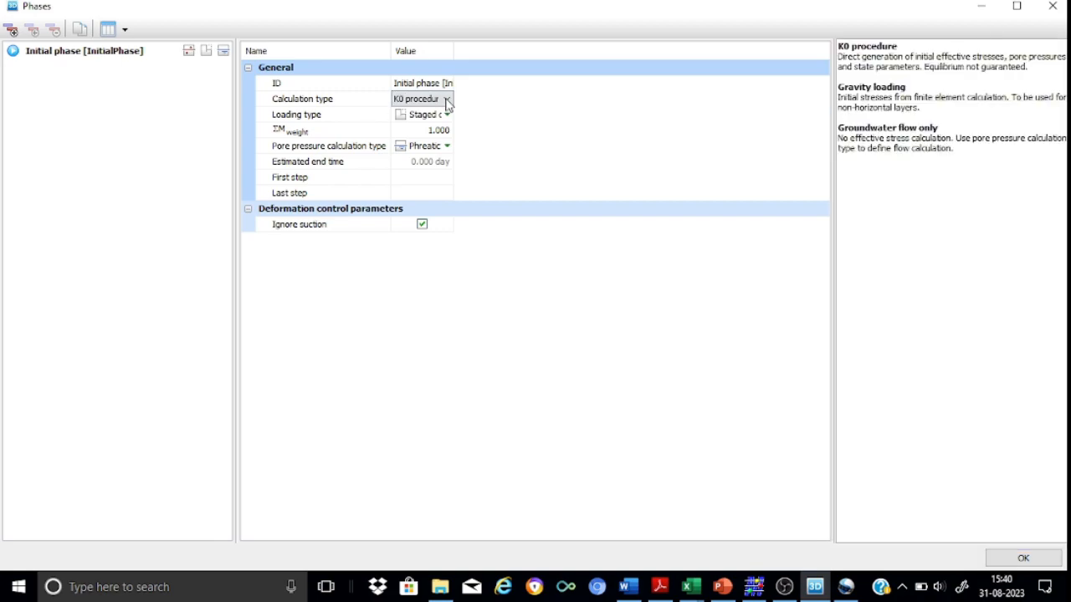
pyautogui.click(448, 101)
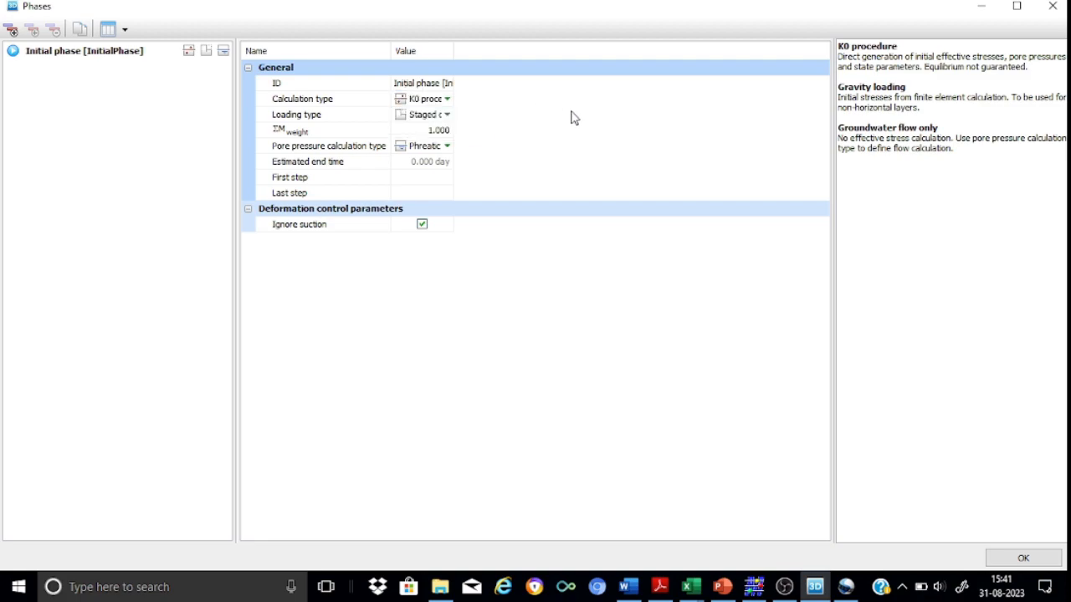
pyautogui.click(448, 99)
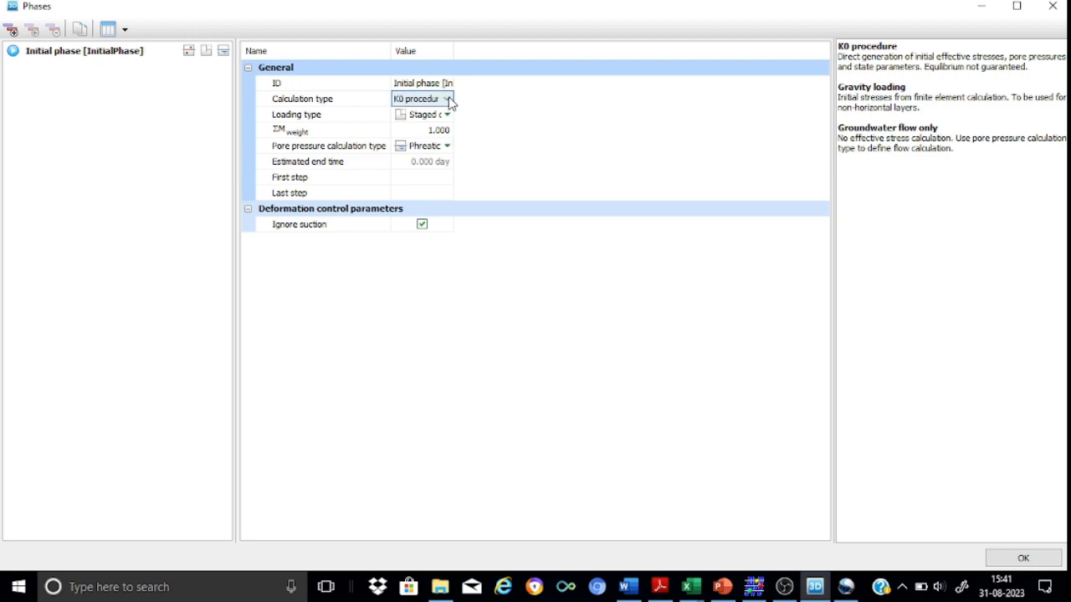
pyautogui.click(447, 99)
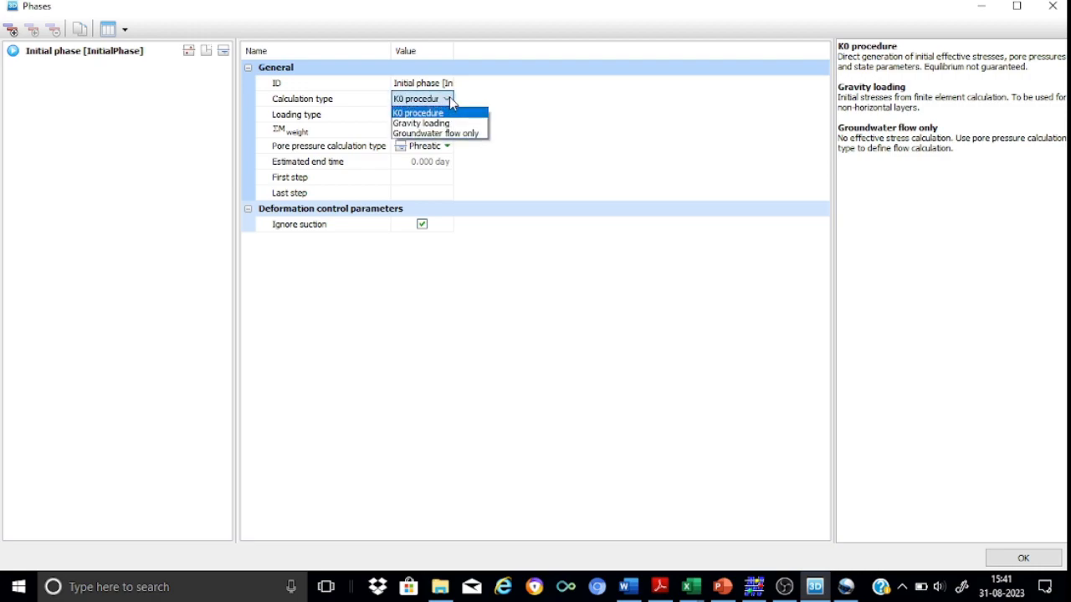
pyautogui.click(573, 133)
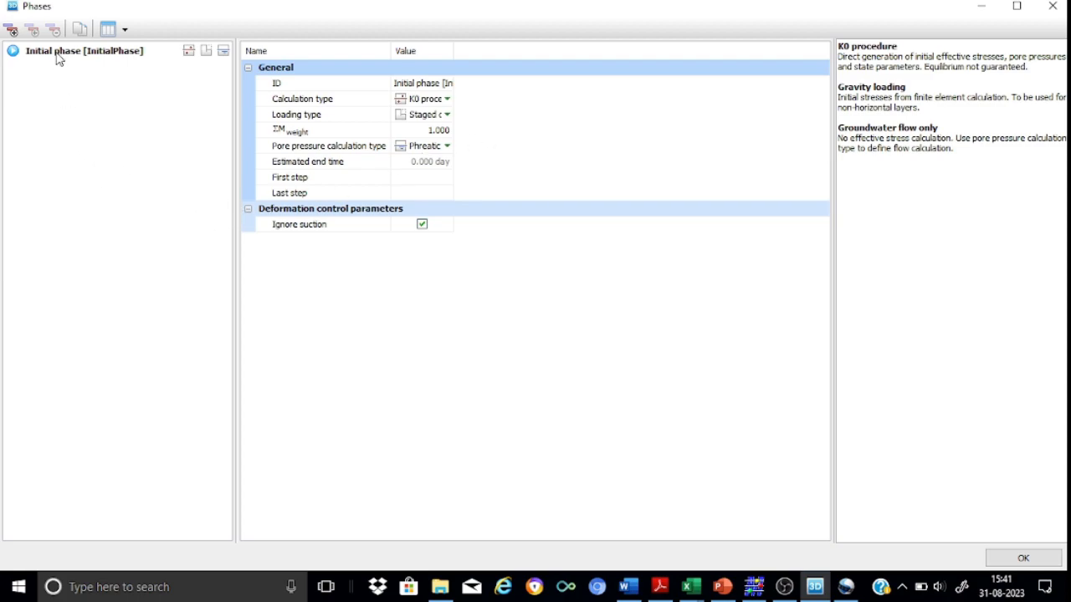
pyautogui.click(1029, 556)
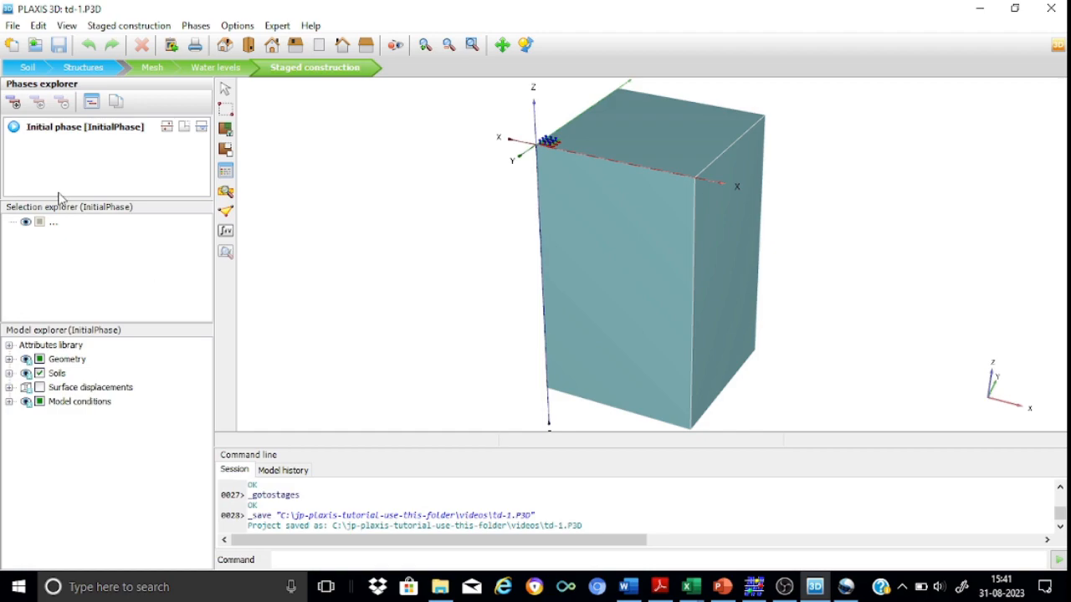
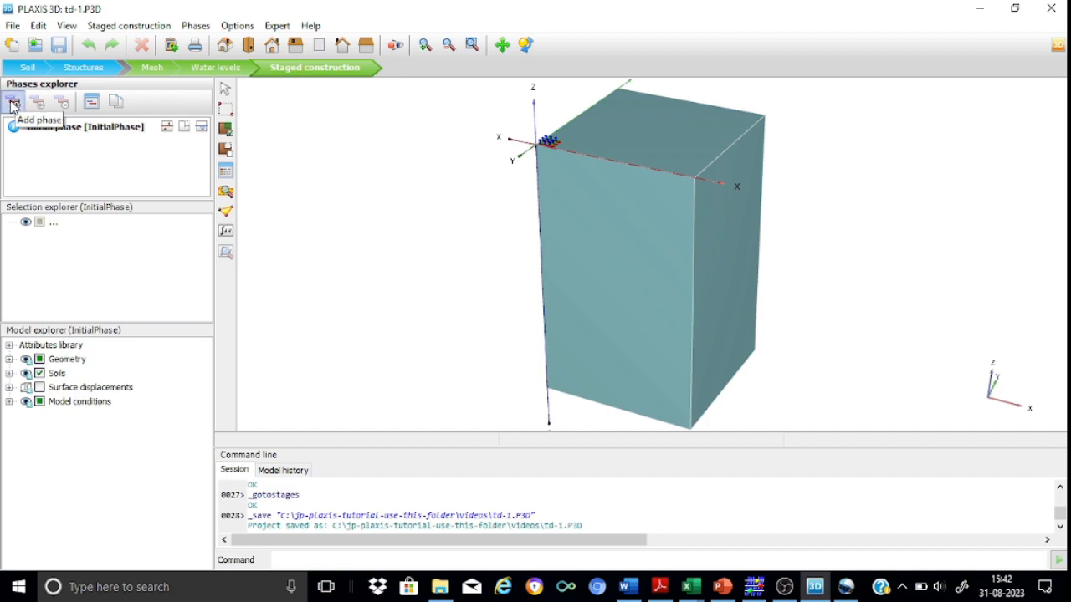
# Step: Add a calculation phase after the initial phase, review its available calculation types and keep Plastic
pyautogui.click(13, 103)
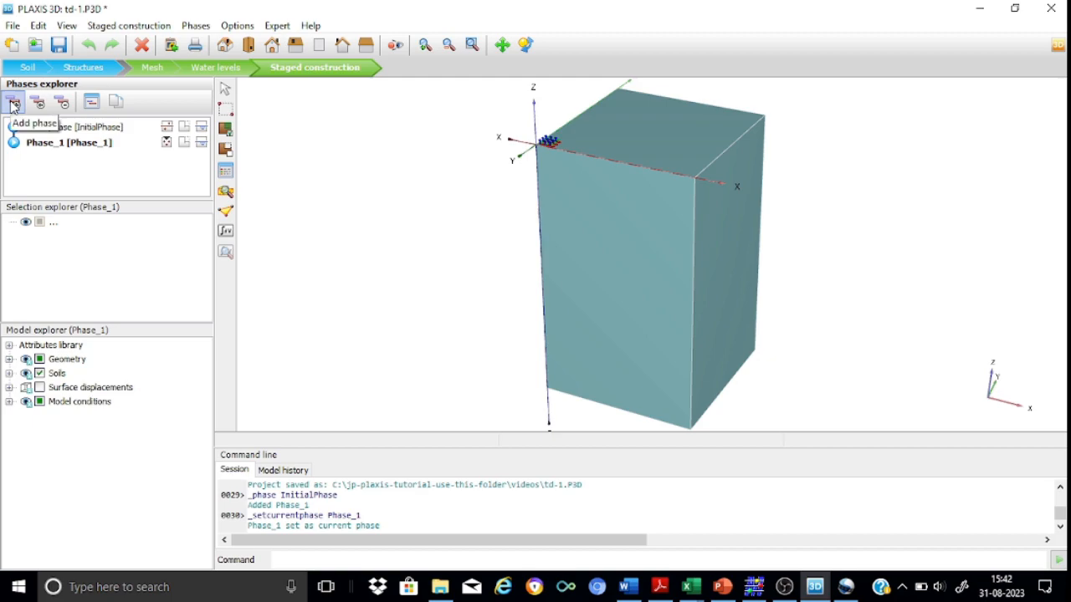
pyautogui.doubleClick(43, 144)
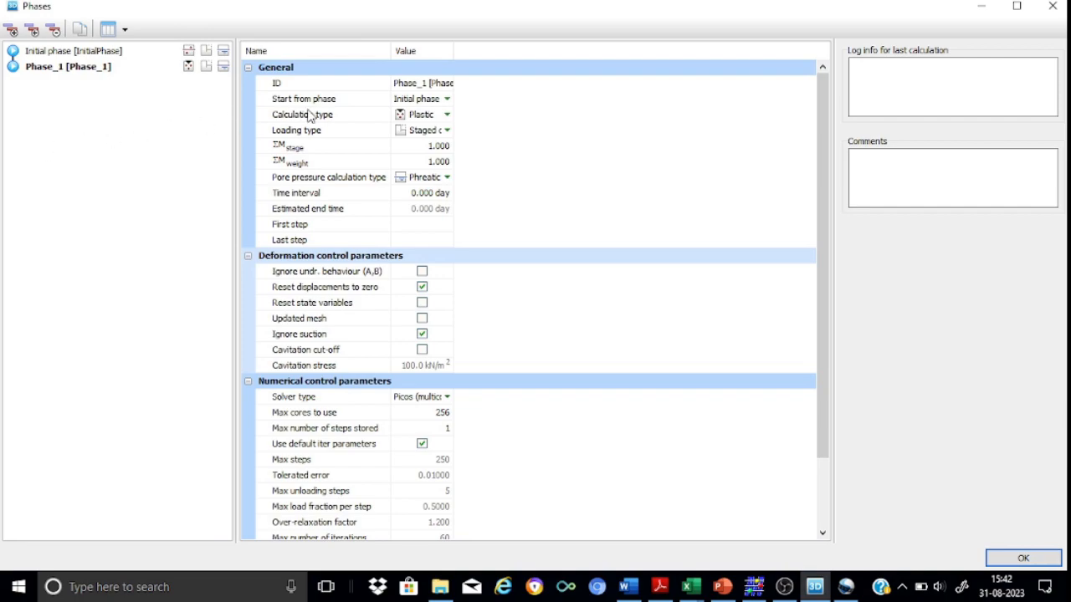
pyautogui.click(448, 118)
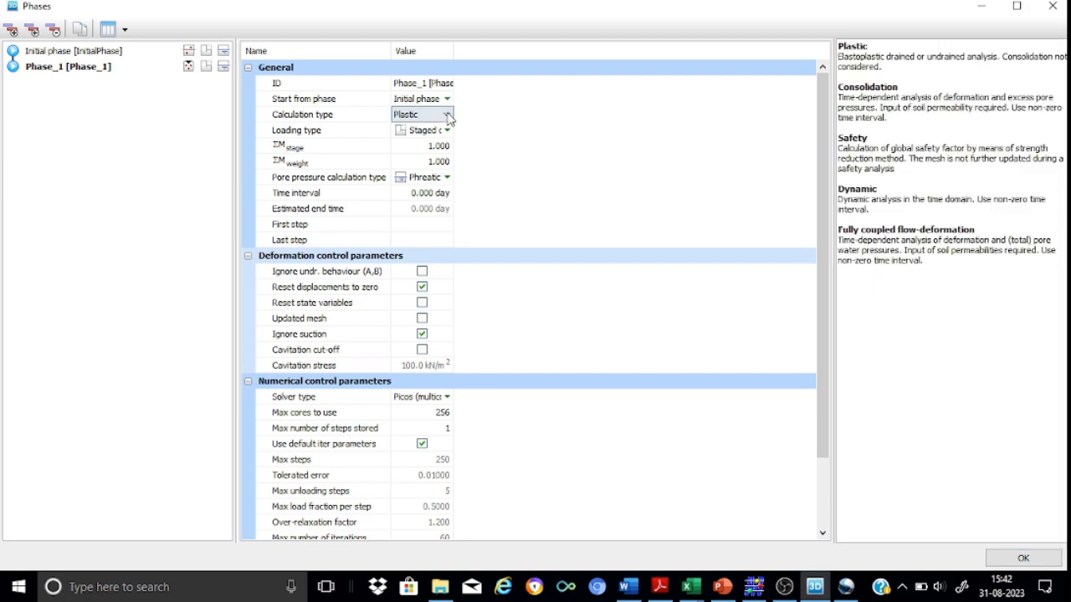
pyautogui.click(448, 117)
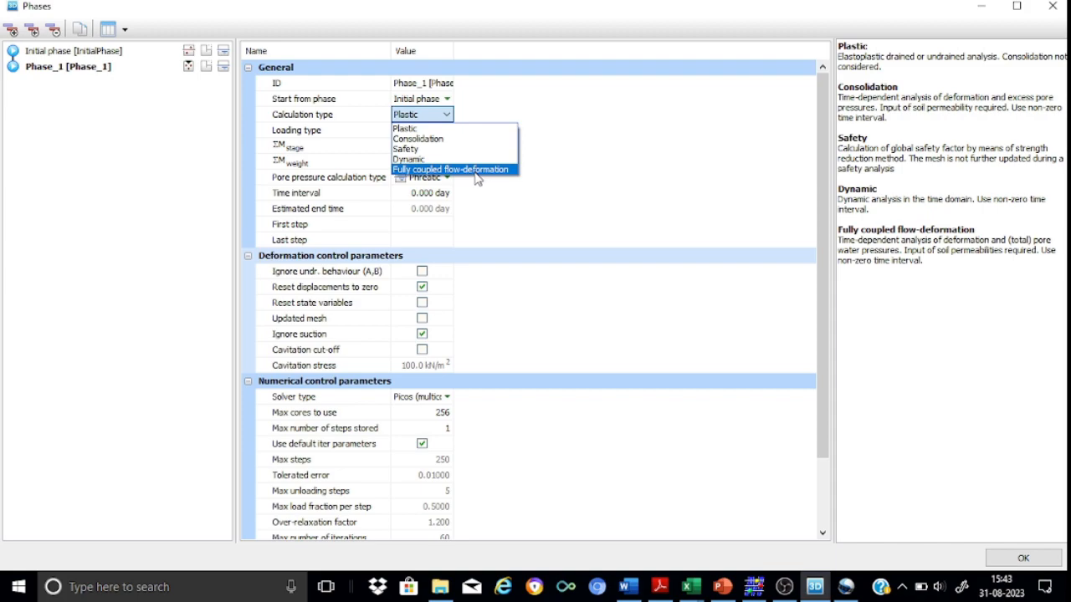
pyautogui.click(491, 103)
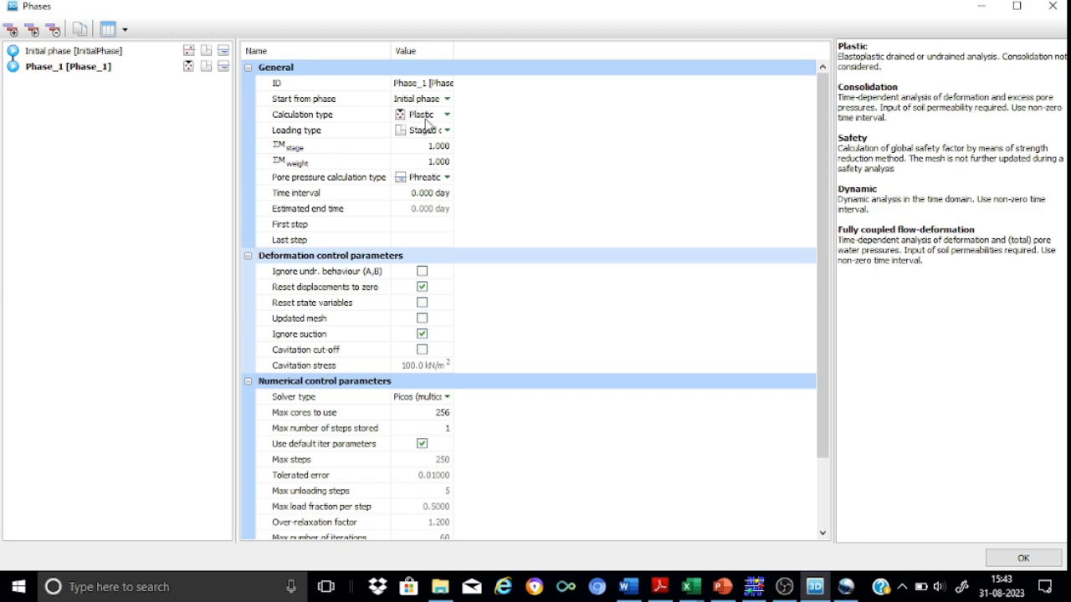
pyautogui.click(1021, 558)
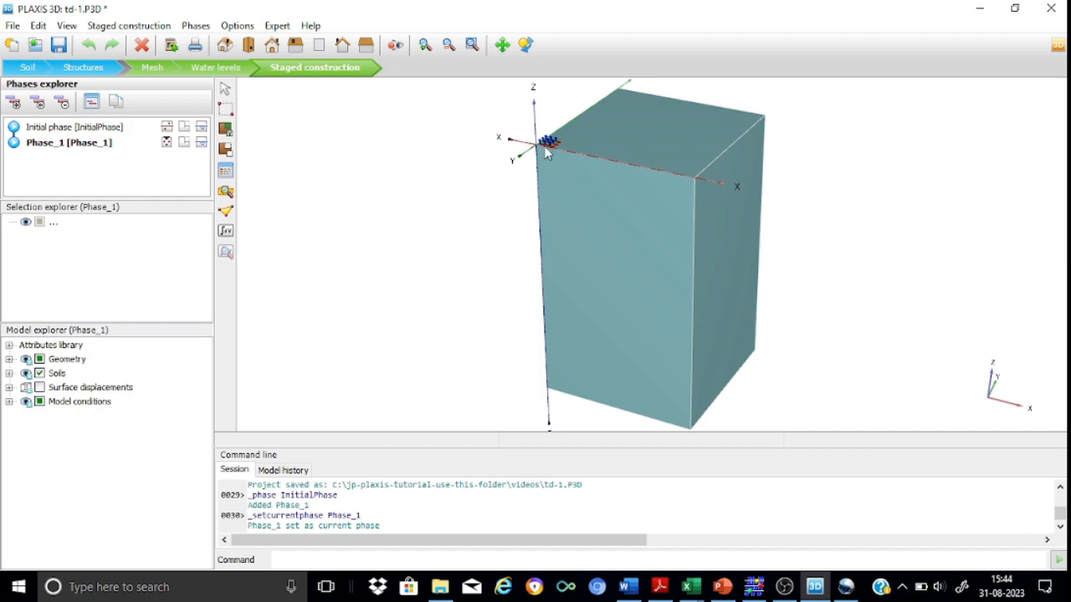
# Step: Activate the surface displacements in Phase_1 and inspect the footing area at the model corner
pyautogui.click(40, 388)
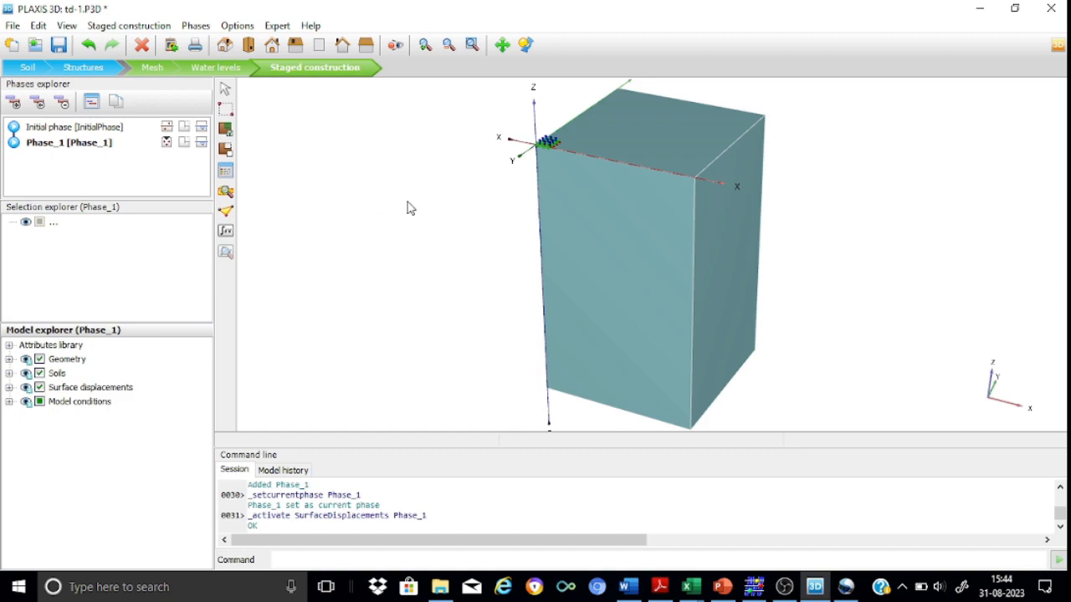
pyautogui.click(472, 47)
pyautogui.moveTo(512, 133); pyautogui.dragTo(591, 194)
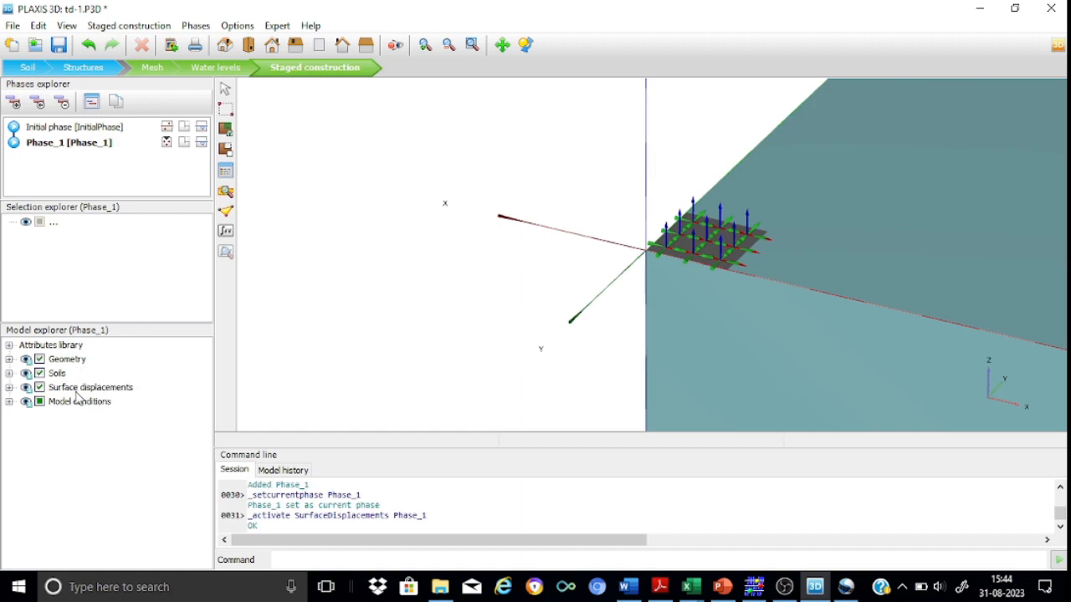
# Step: Check the default fixities setting under the deformation model conditions of Phase_1
pyautogui.click(9, 402)
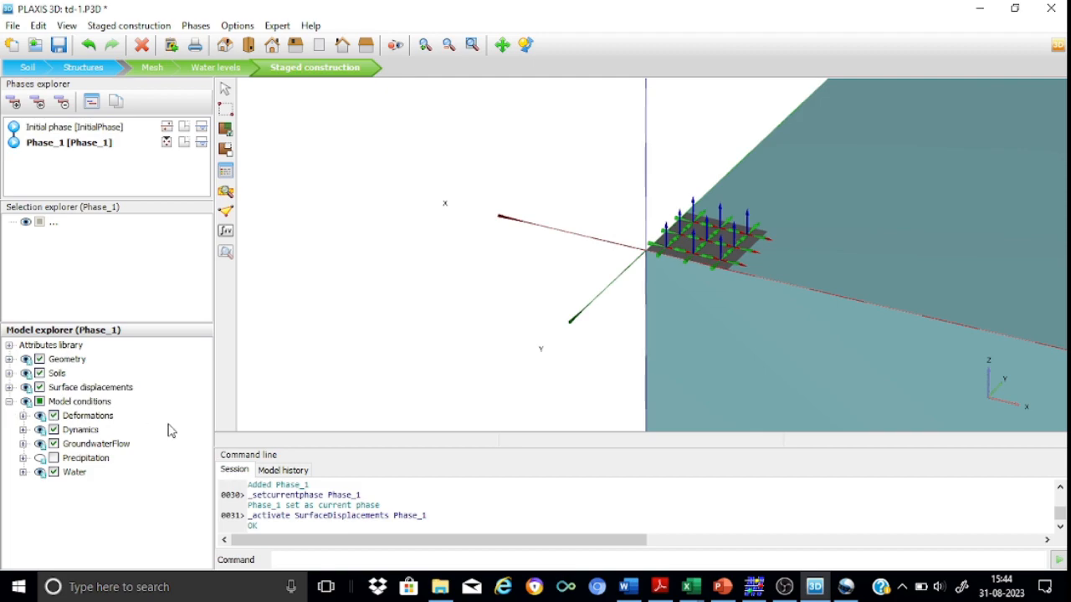
pyautogui.click(23, 415)
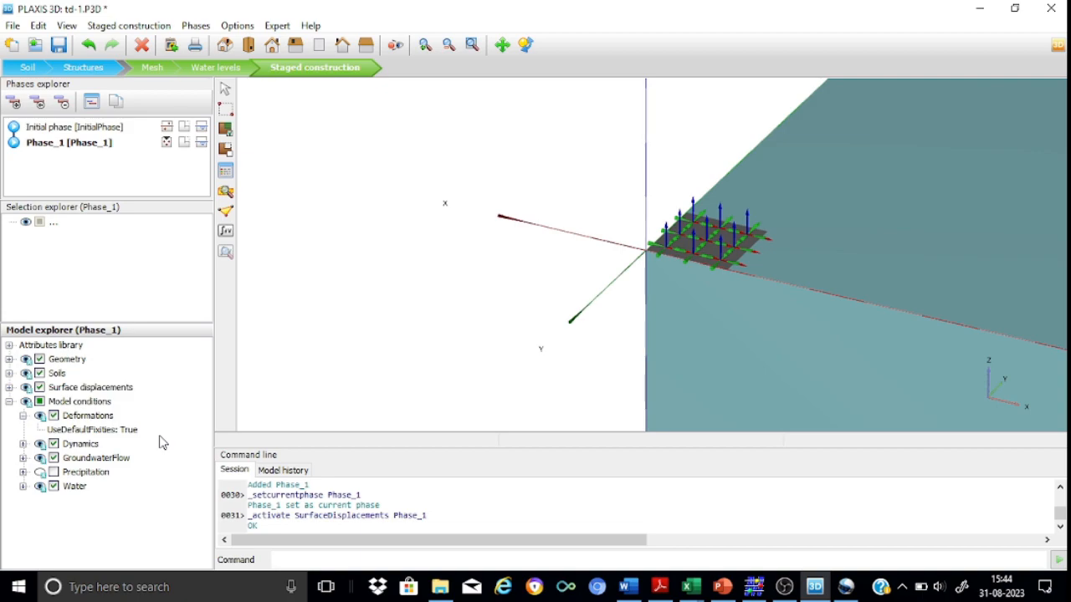
pyautogui.click(9, 401)
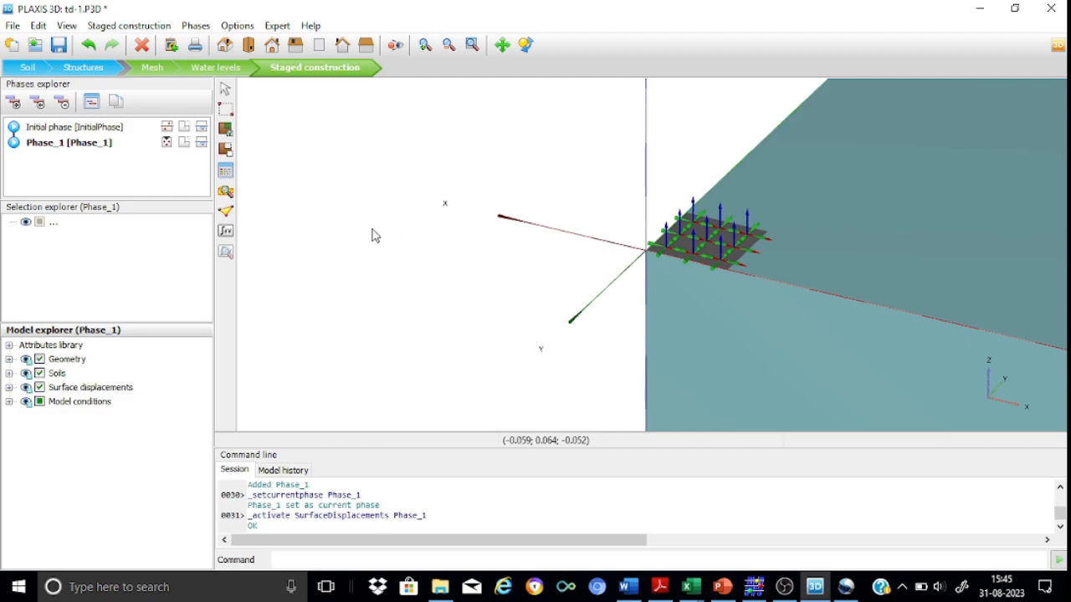
# Step: Select the mesh node closest to coordinates (0, 0, 0) as a curve point and close the point selection plot
pyautogui.click(226, 214)
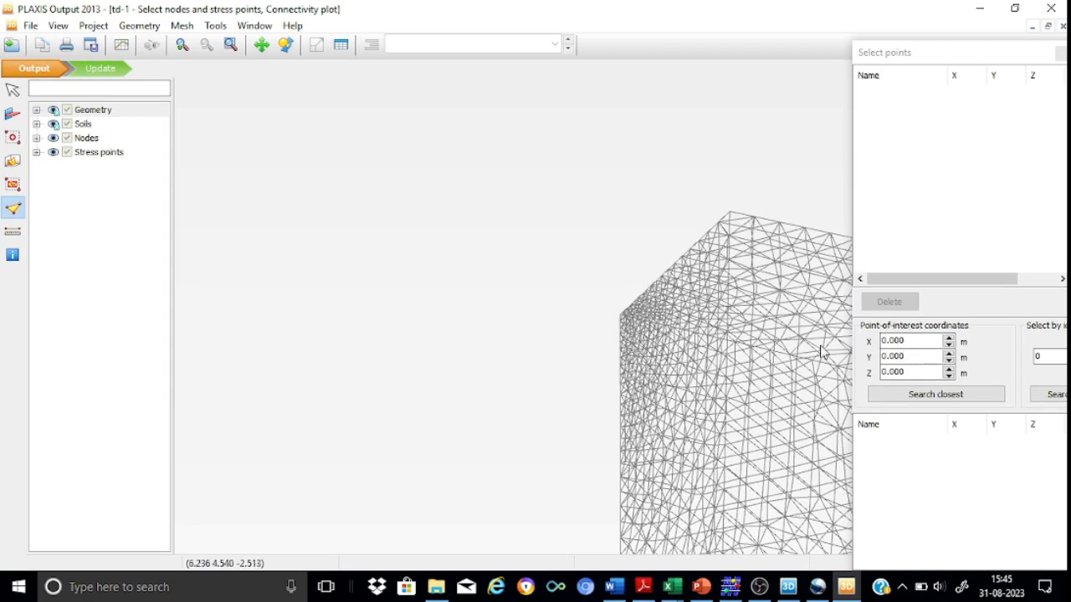
pyautogui.click(904, 397)
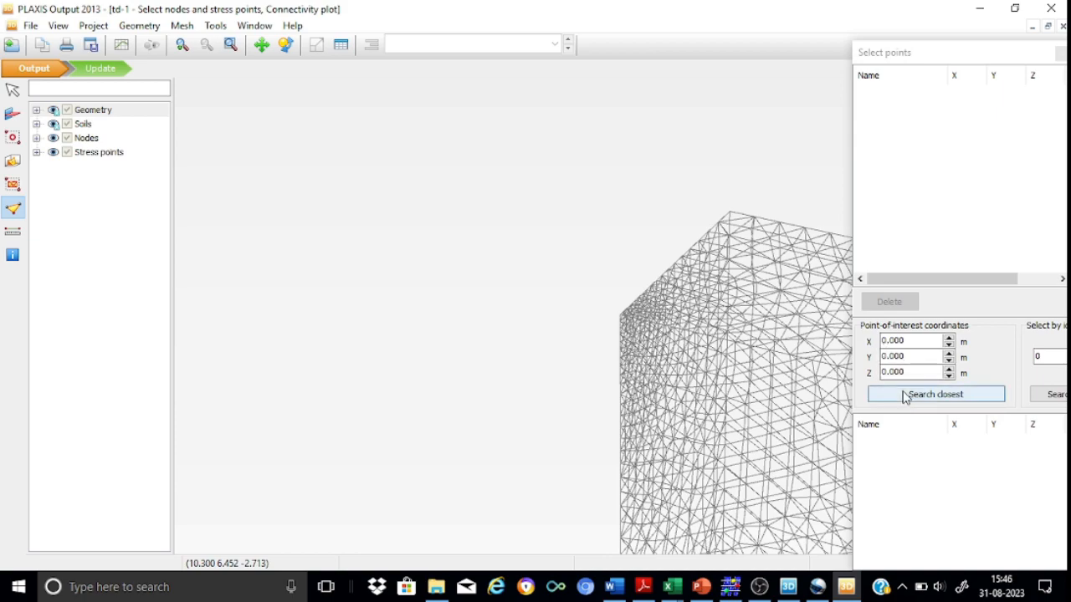
pyautogui.click(919, 398)
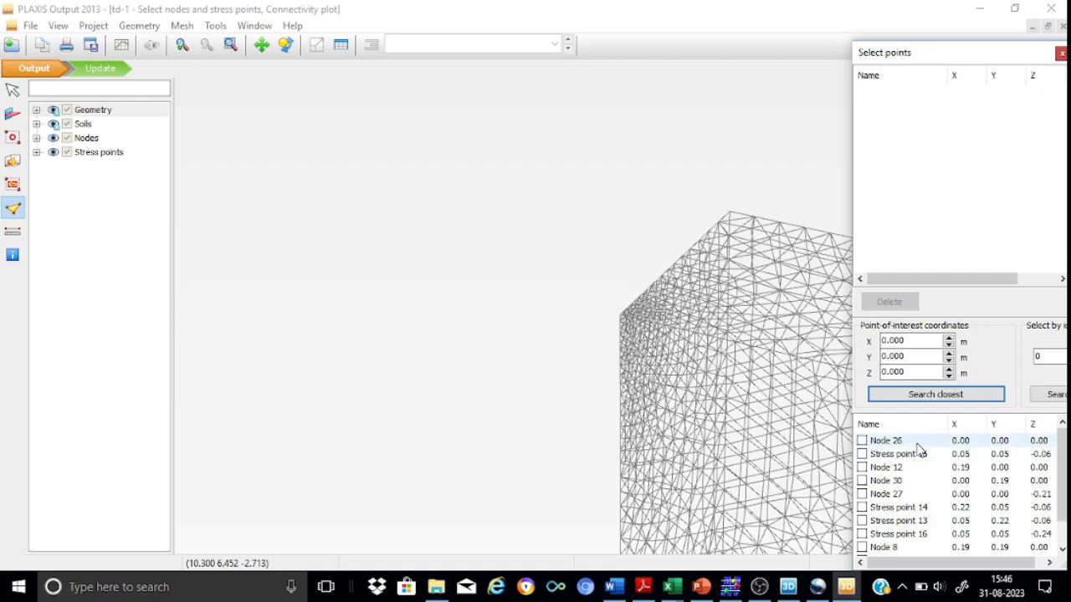
pyautogui.click(862, 441)
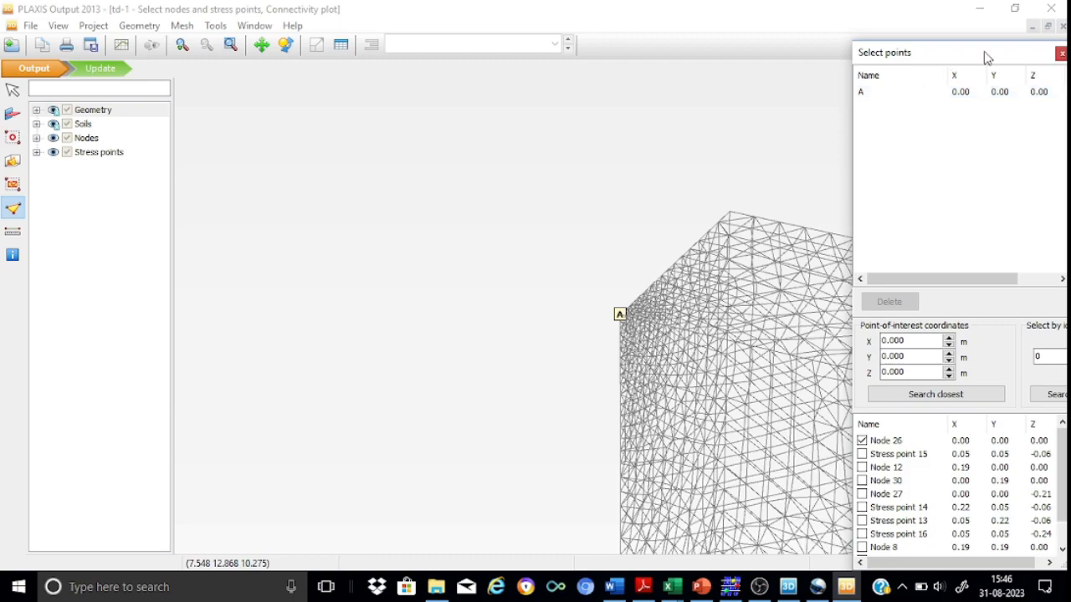
pyautogui.click(1051, 8)
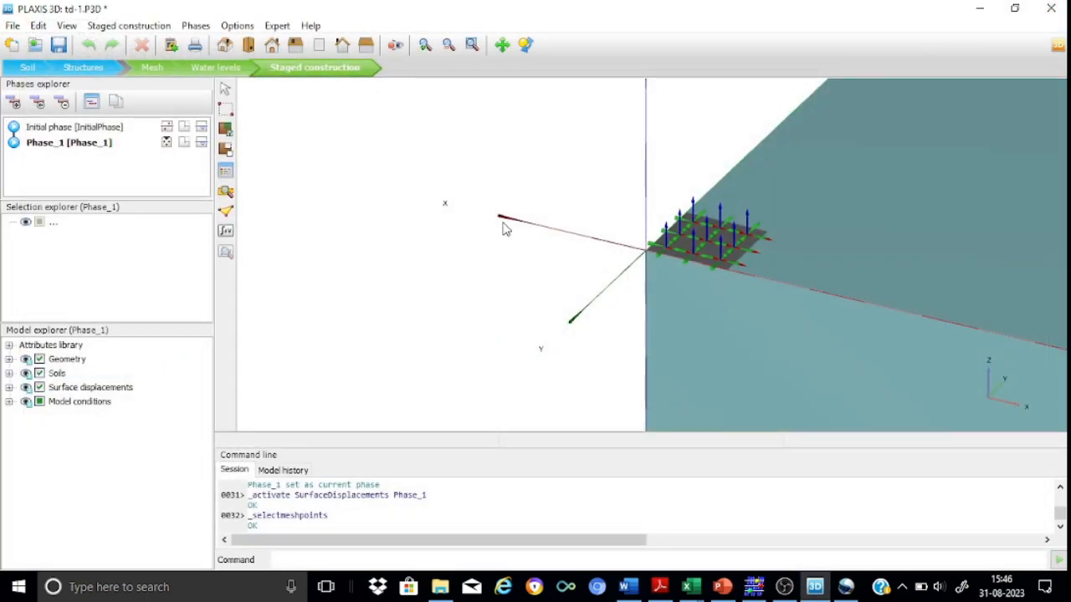
# Step: Calculate the phases with the task details shown, and open the Phase_1 results in PLAXIS Output
pyautogui.click(227, 234)
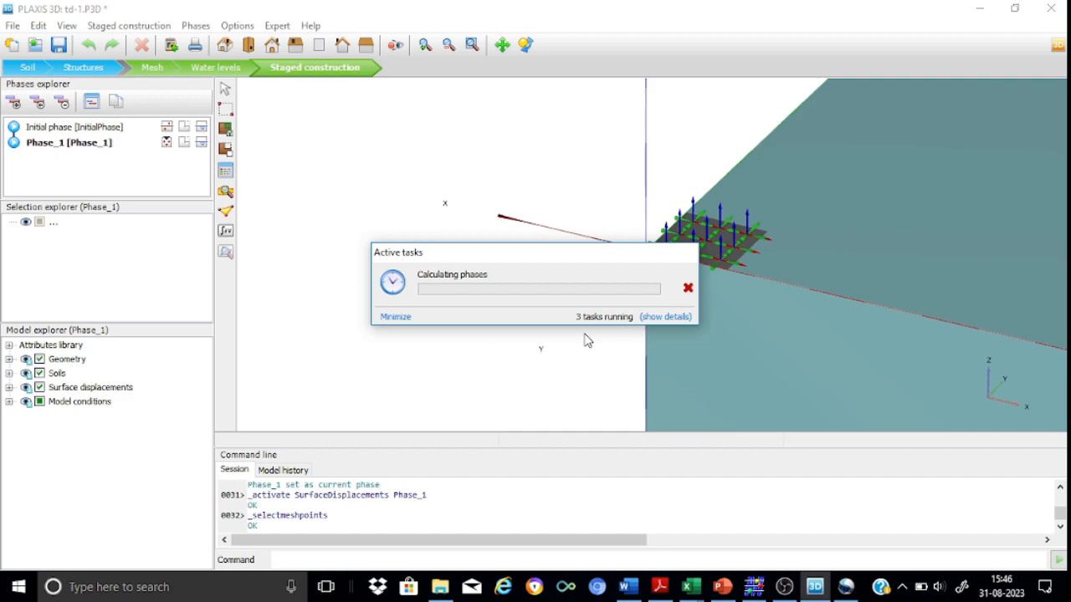
pyautogui.click(657, 317)
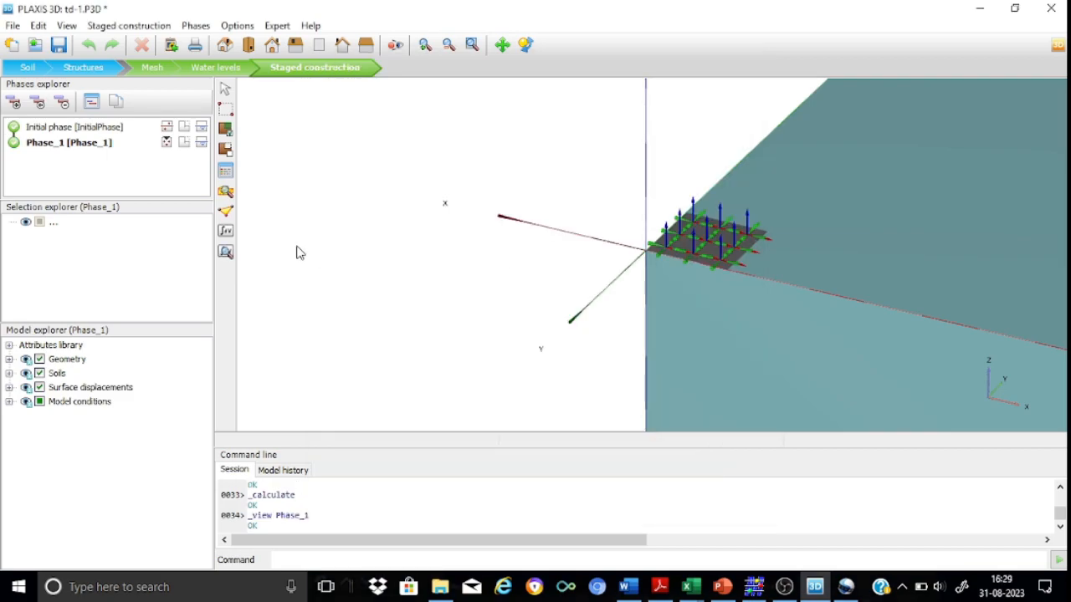
pyautogui.click(225, 252)
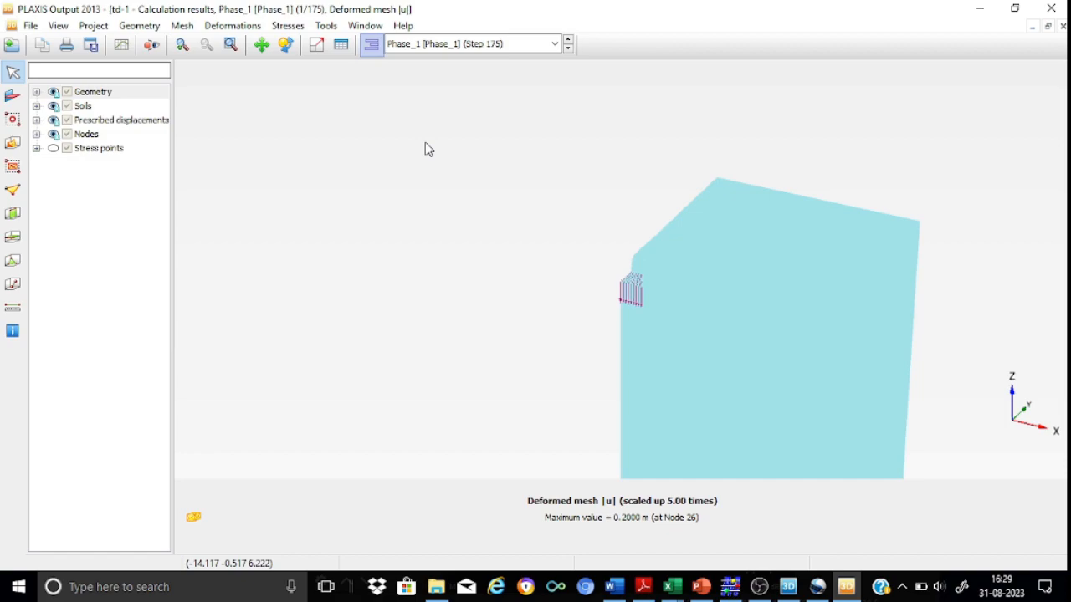
# Step: Display the Cartesian total stress σzz of the whole model for the initial phase and for Phase_1
pyautogui.click(556, 44)
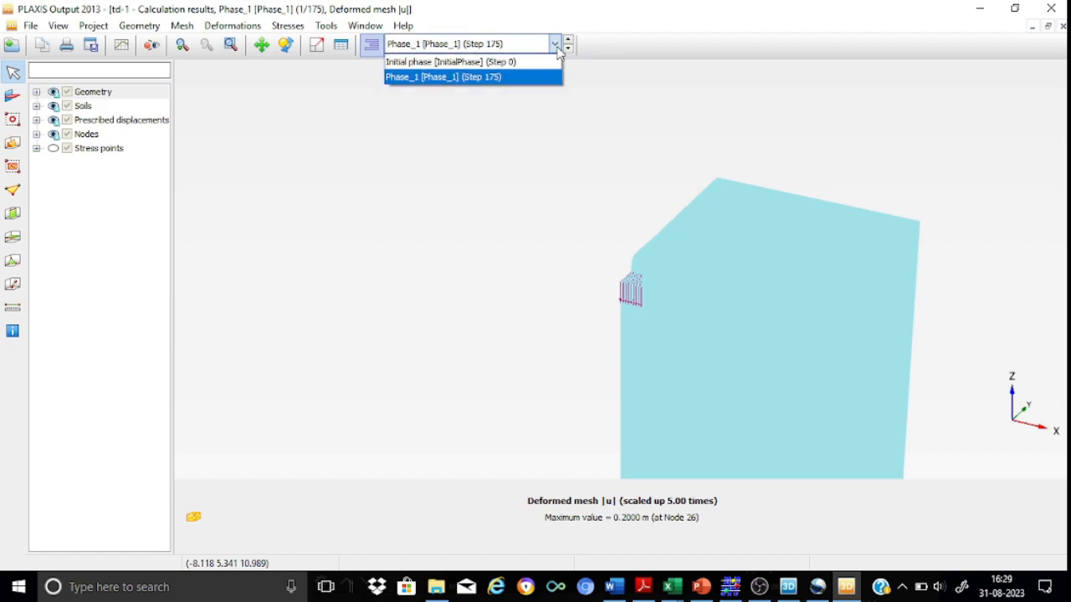
pyautogui.click(483, 63)
pyautogui.click(284, 28)
pyautogui.moveTo(308, 89)
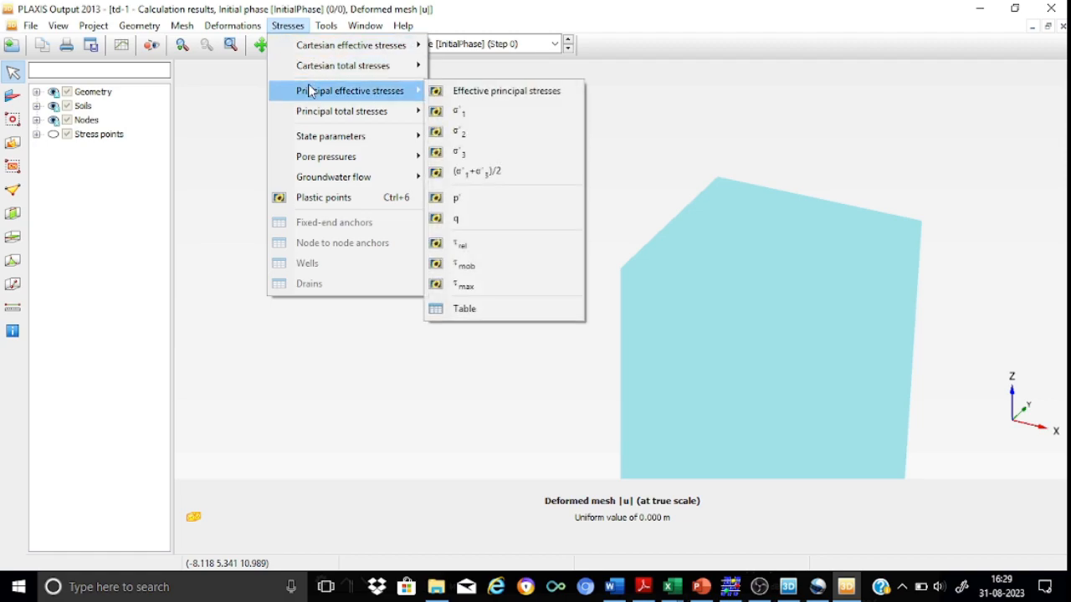
pyautogui.moveTo(323, 67)
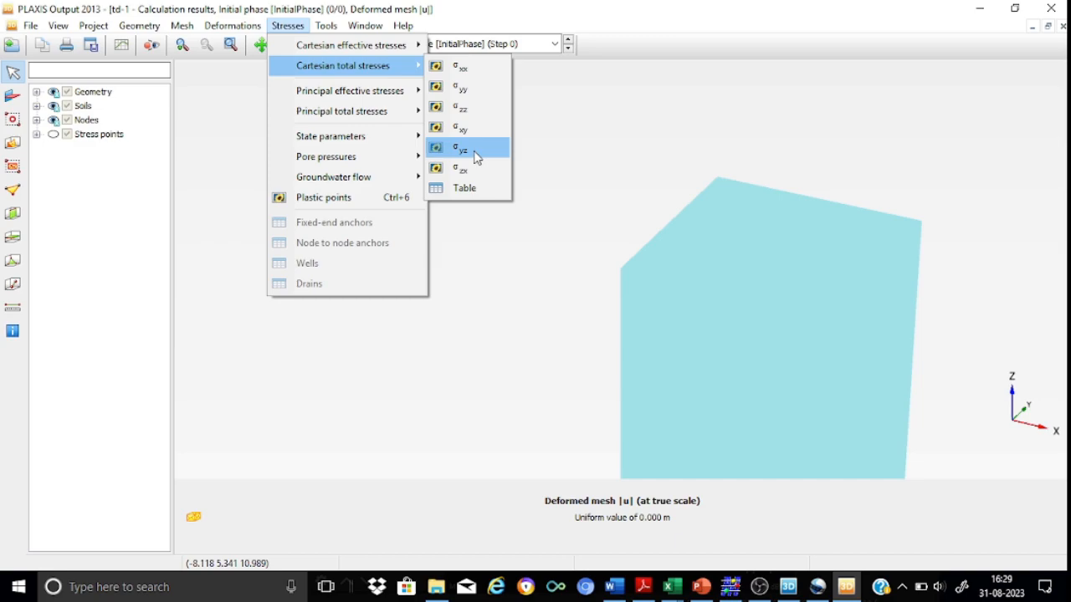
pyautogui.click(474, 117)
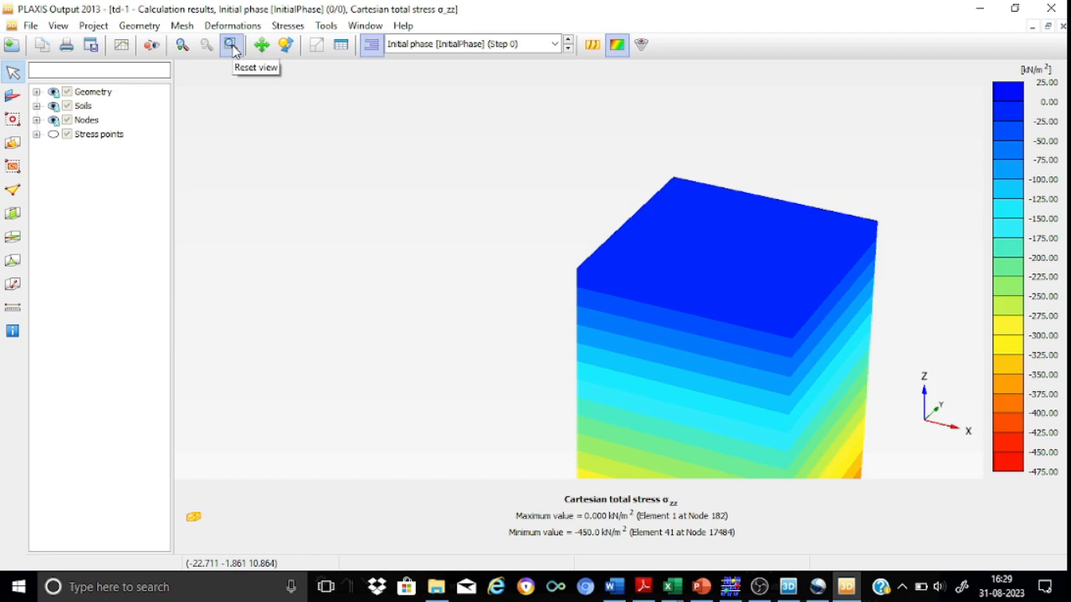
pyautogui.click(231, 44)
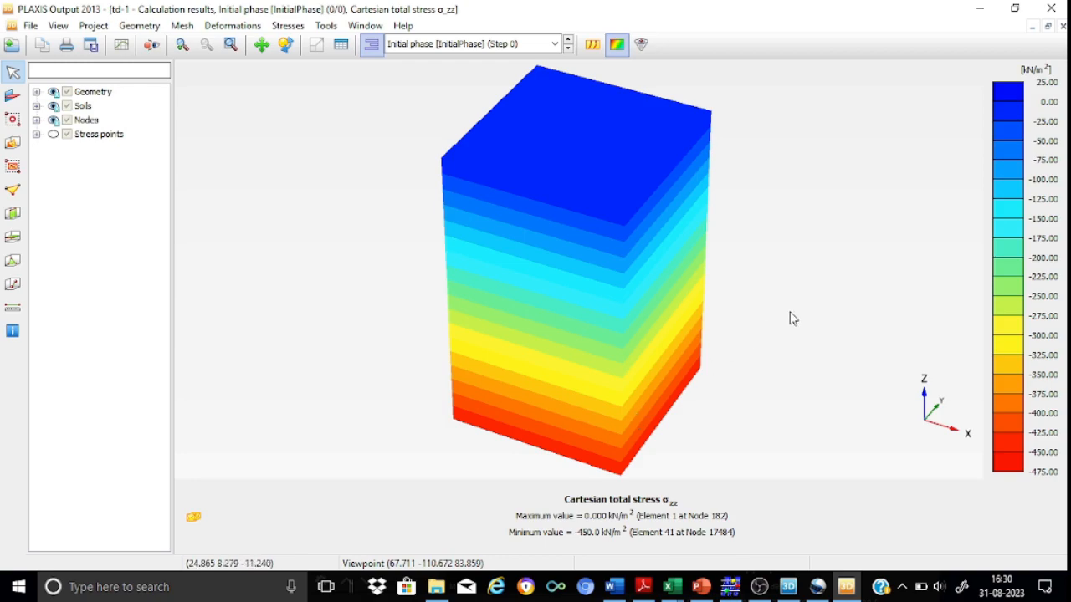
pyautogui.click(556, 44)
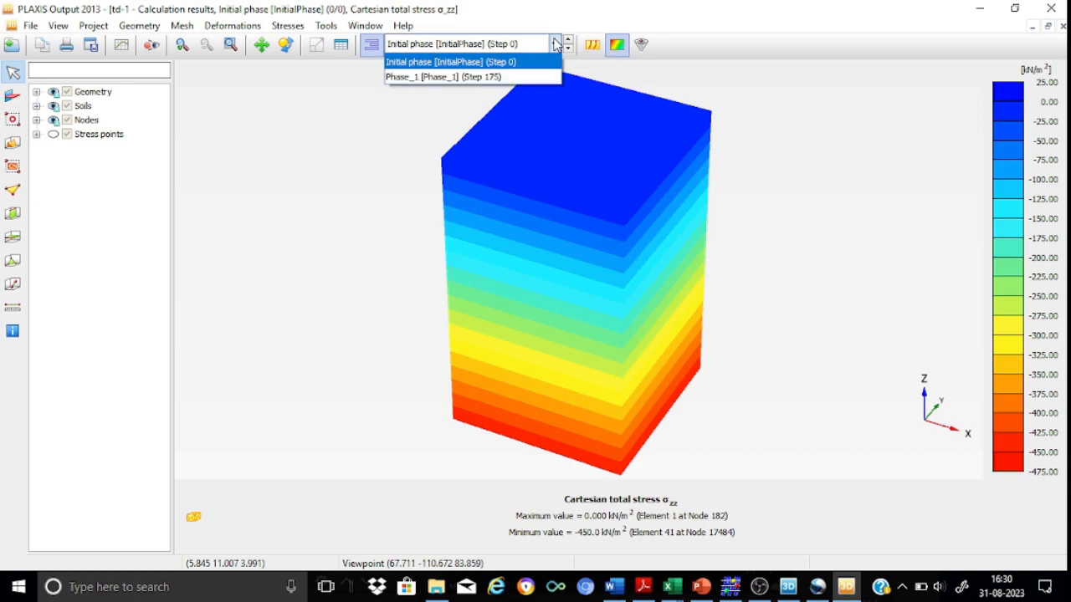
pyautogui.click(462, 77)
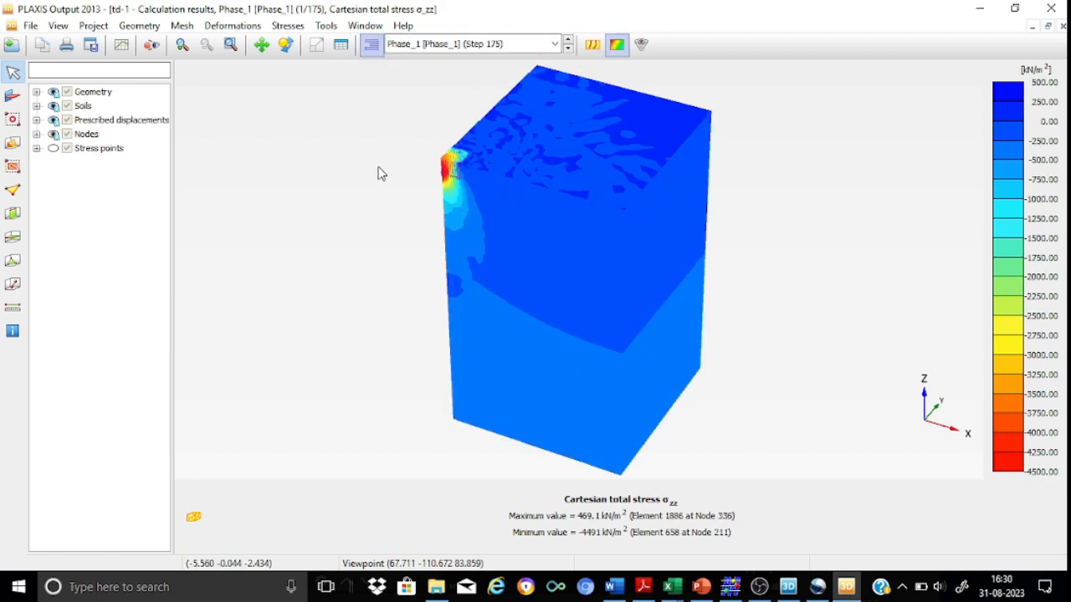
# Step: Display the vertical phase displacements Puz for Phase_1, examine the zone around the footing up close, and restore the default view
pyautogui.click(232, 25)
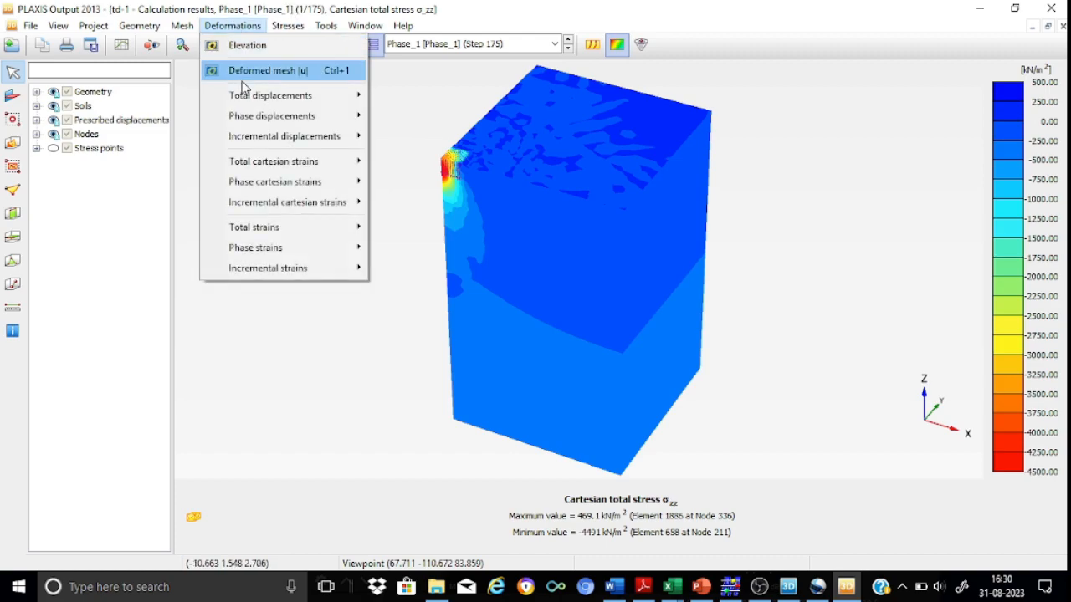
pyautogui.moveTo(256, 123)
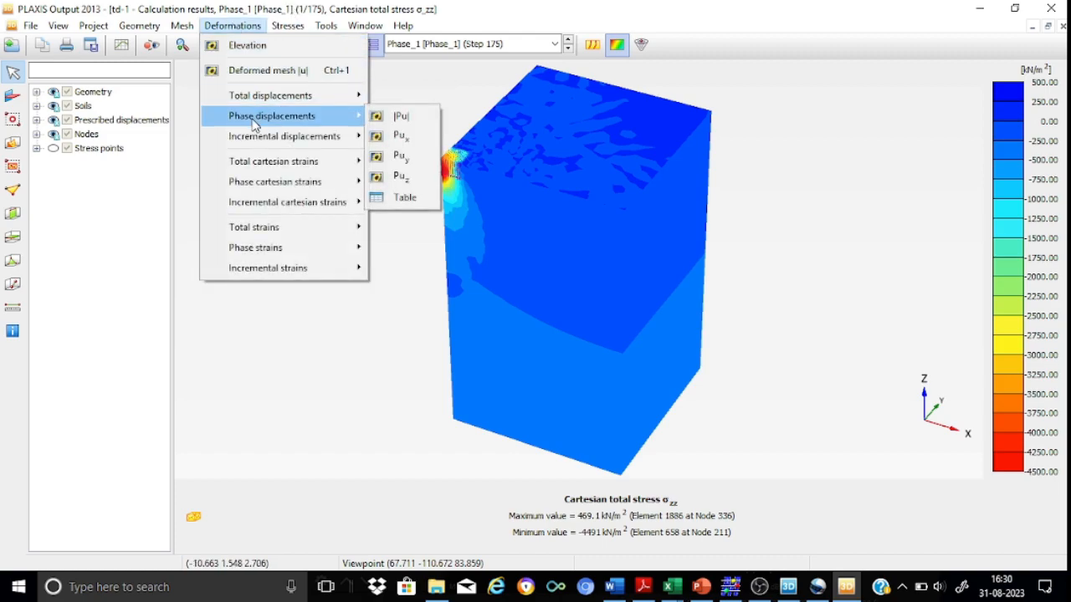
pyautogui.click(395, 176)
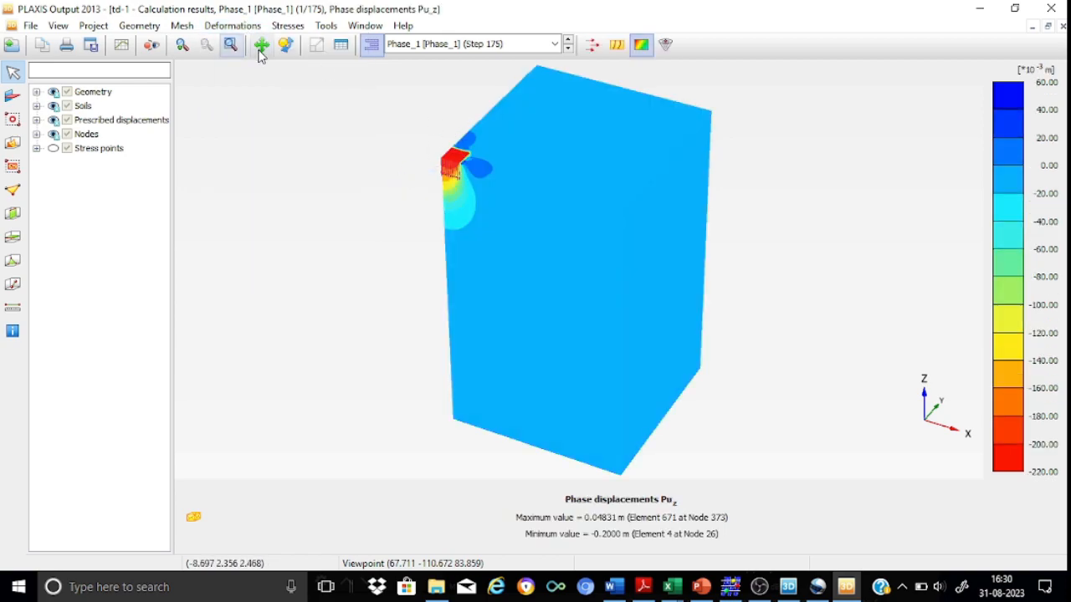
pyautogui.click(286, 44)
pyautogui.moveTo(462, 242); pyautogui.dragTo(650, 231)
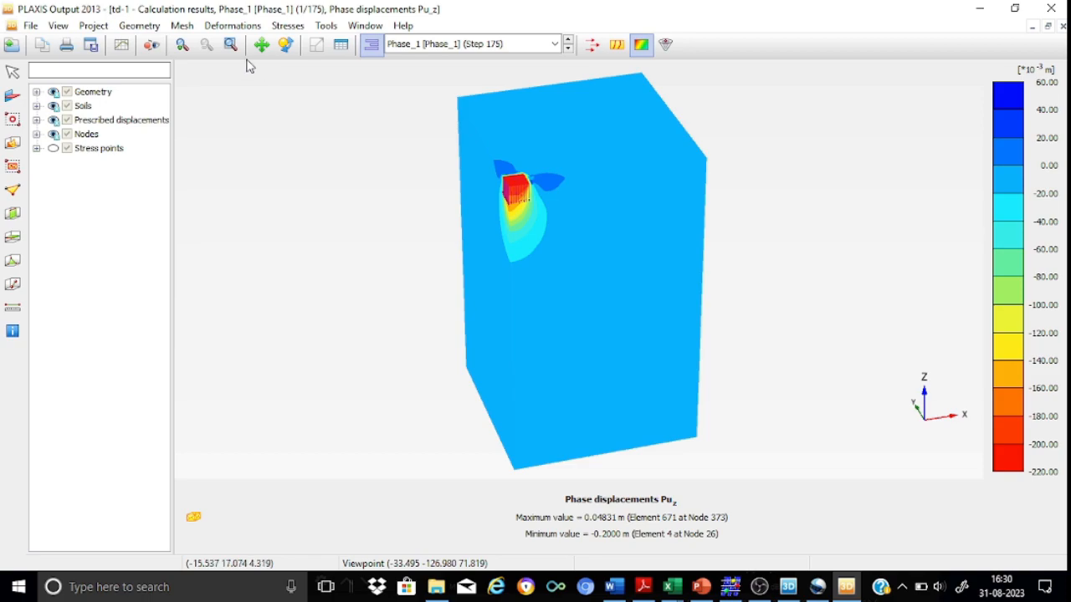
pyautogui.click(181, 48)
pyautogui.moveTo(470, 140); pyautogui.dragTo(600, 273)
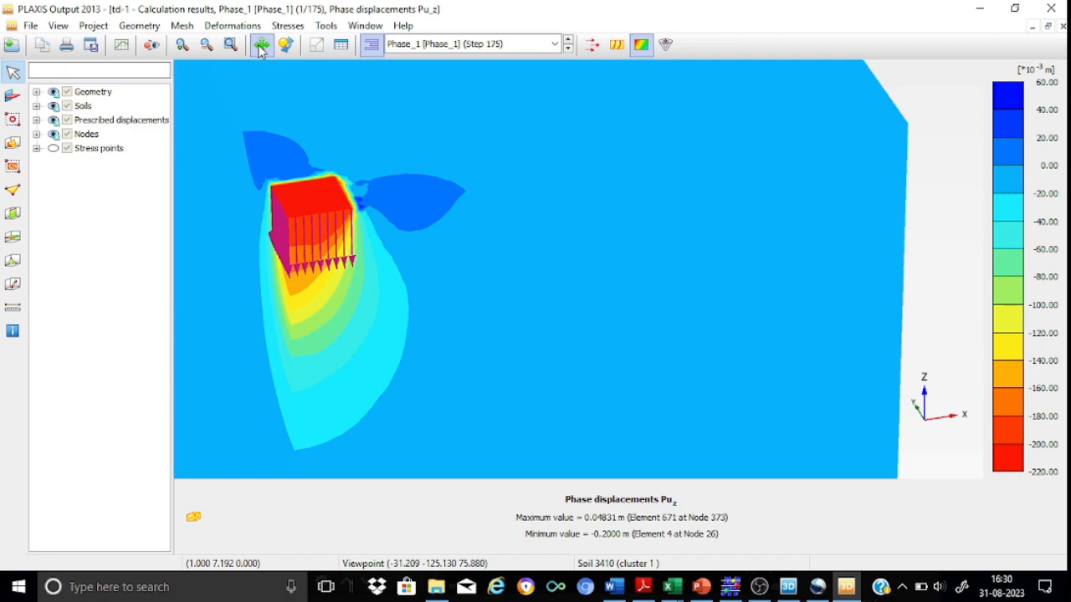
pyautogui.click(234, 49)
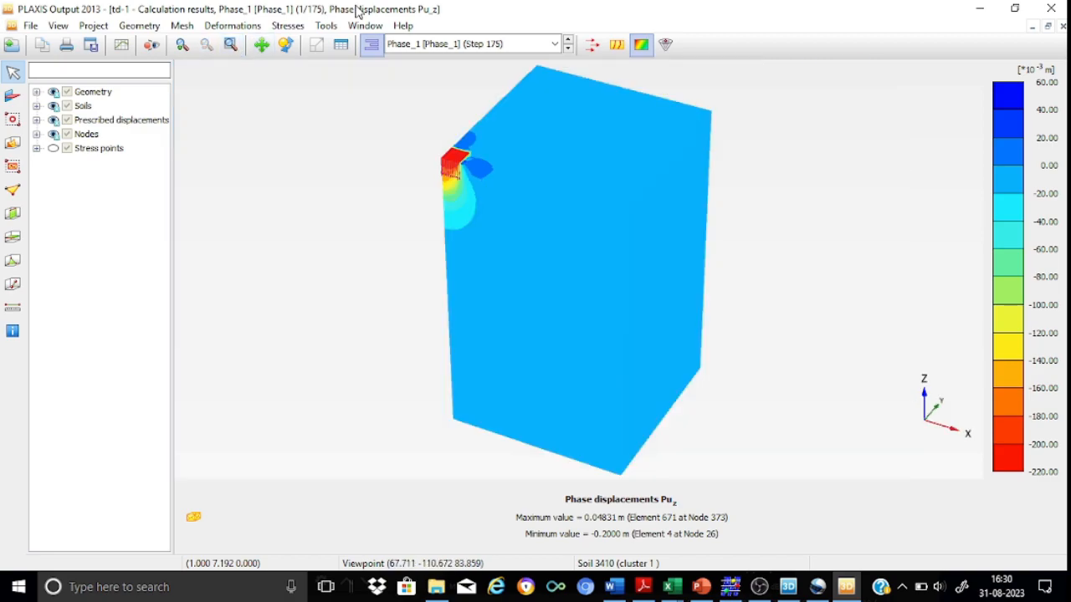
# Step: Display the Cartesian total stress σzz for Phase_1 and examine the stress distribution beneath the footing from the corner side
pyautogui.click(297, 29)
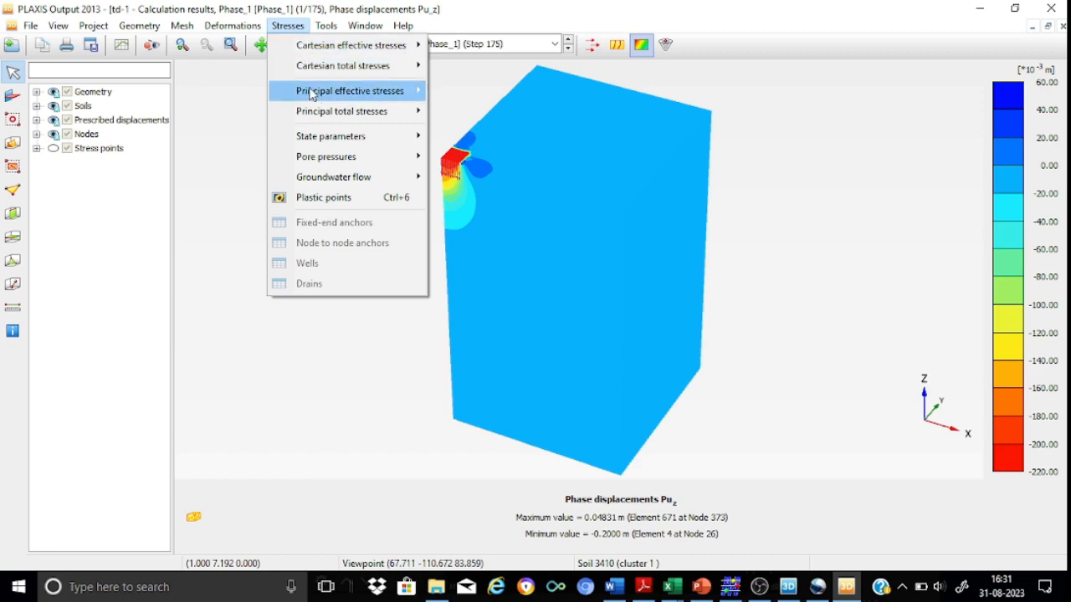
pyautogui.moveTo(322, 73)
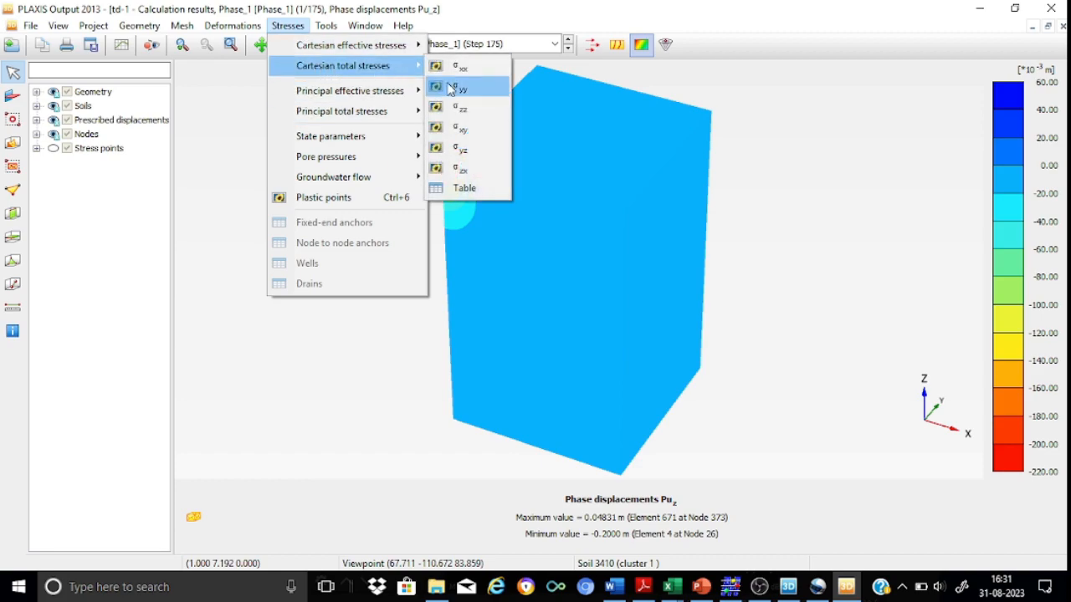
pyautogui.moveTo(358, 113)
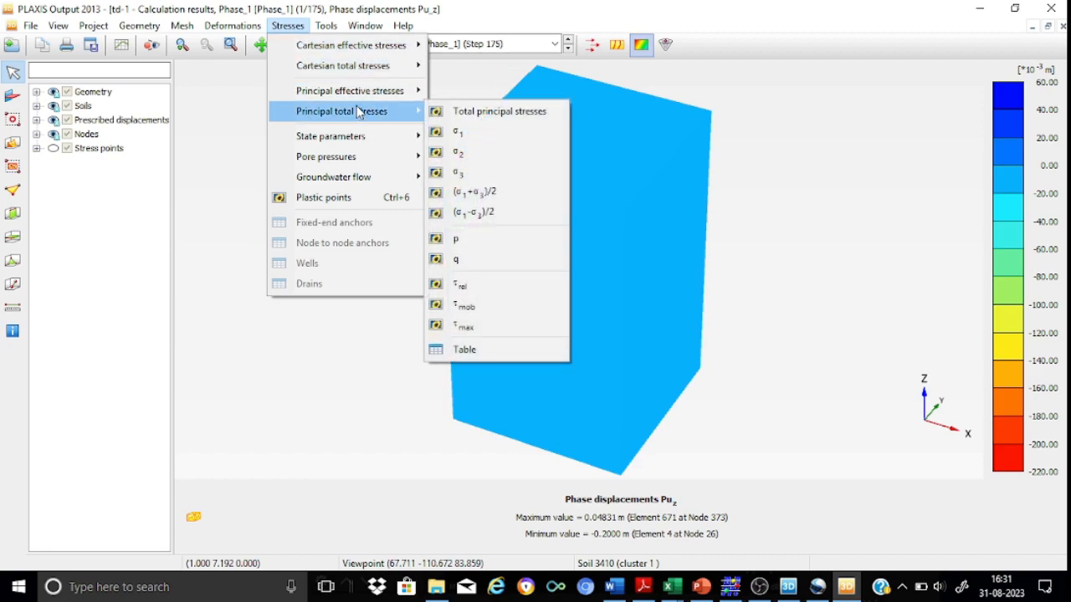
pyautogui.moveTo(361, 73)
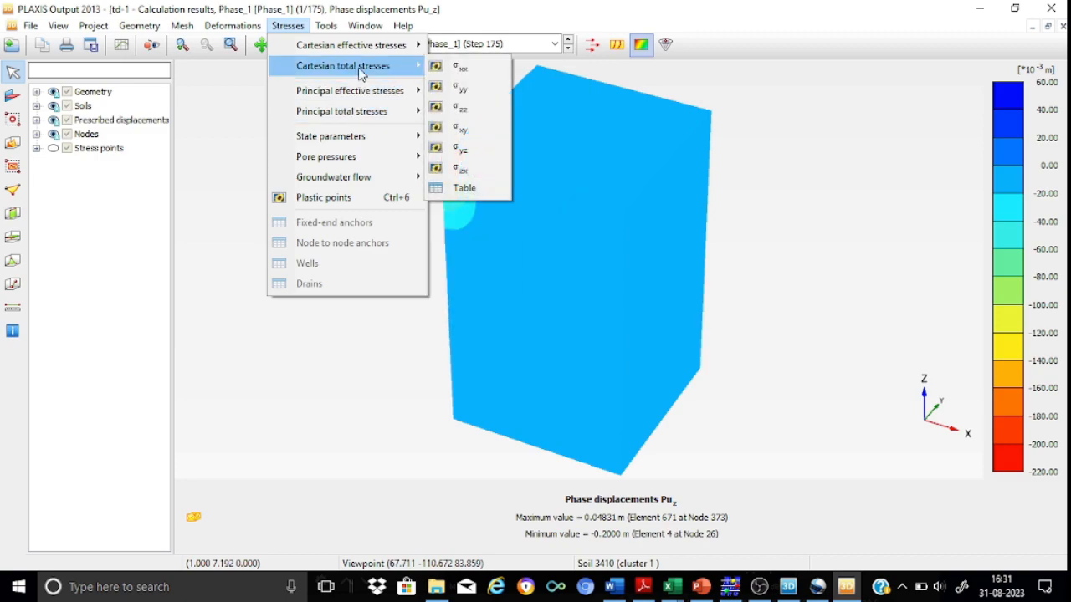
pyautogui.click(462, 108)
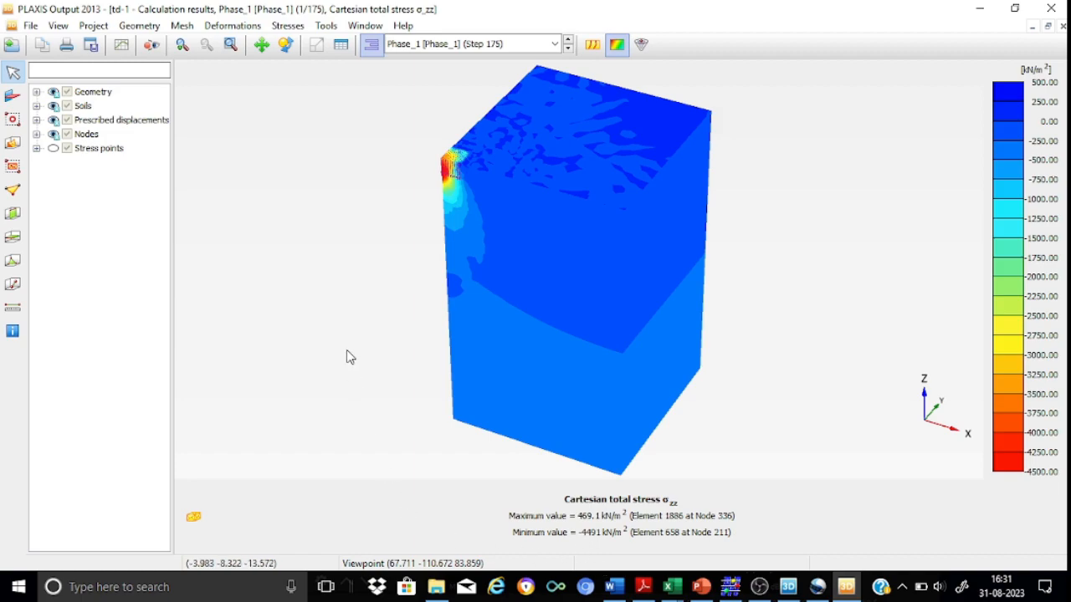
pyautogui.click(285, 46)
pyautogui.moveTo(485, 237); pyautogui.dragTo(728, 206)
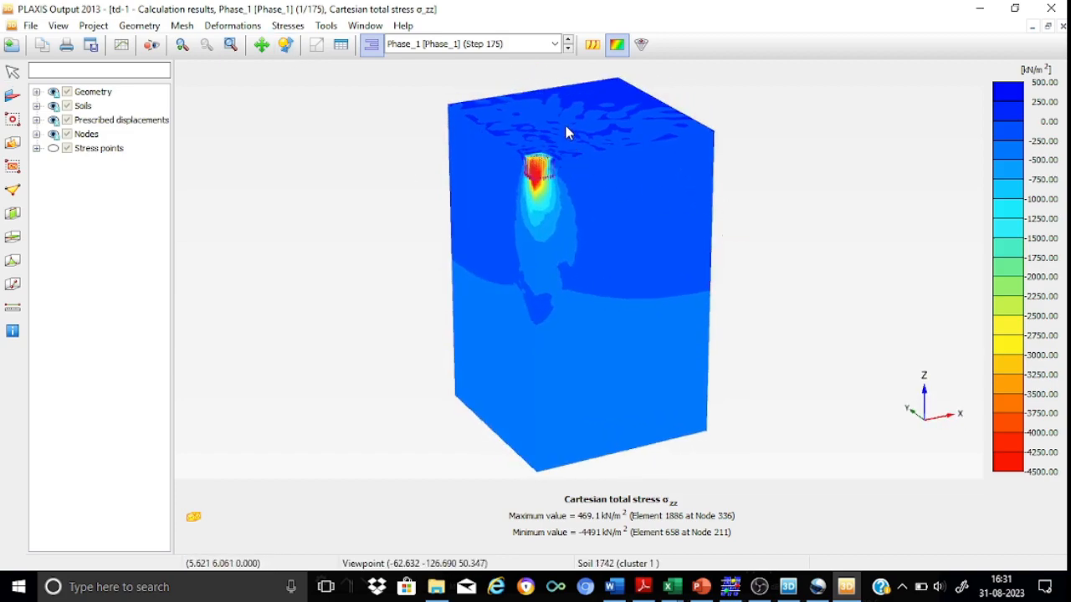
pyautogui.scroll(5, 566, 129)
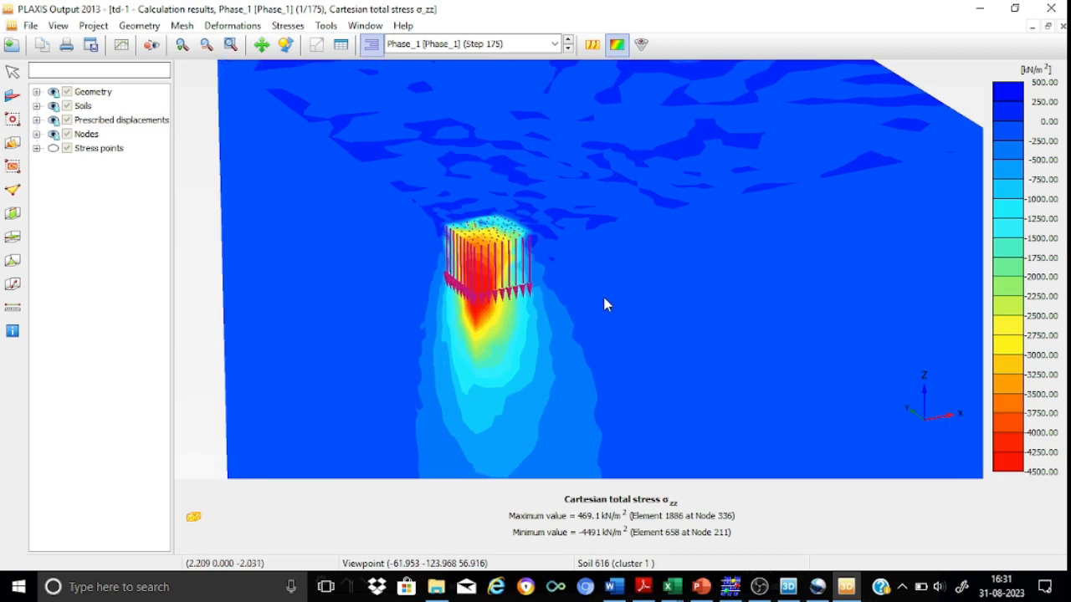
pyautogui.scroll(-4, 603, 298)
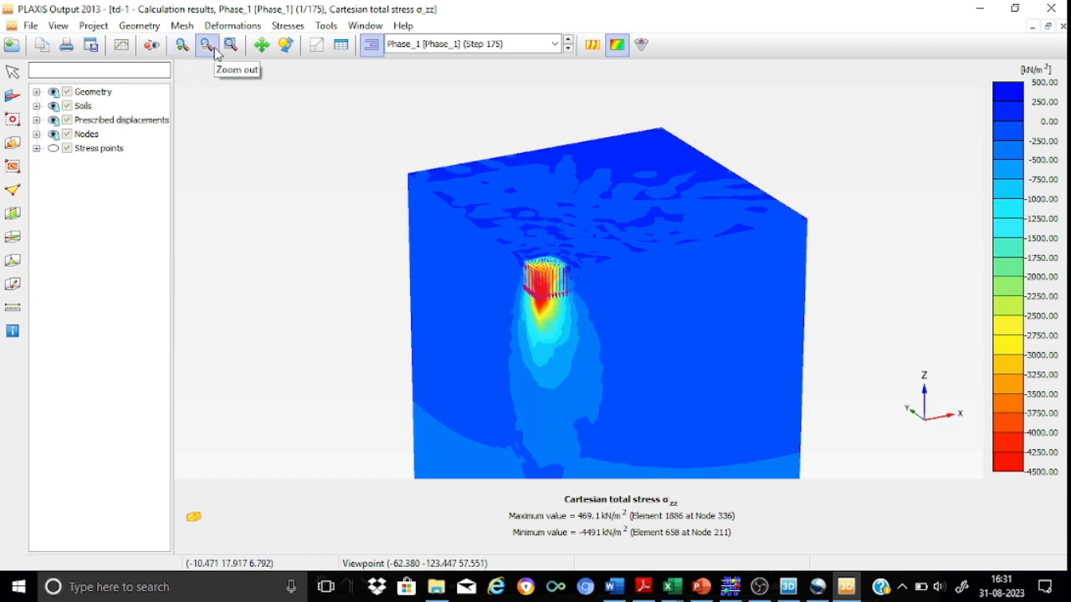
# Step: Check the saved curve points, and start a new chart with the project force Fz on the x-axis
pyautogui.click(121, 46)
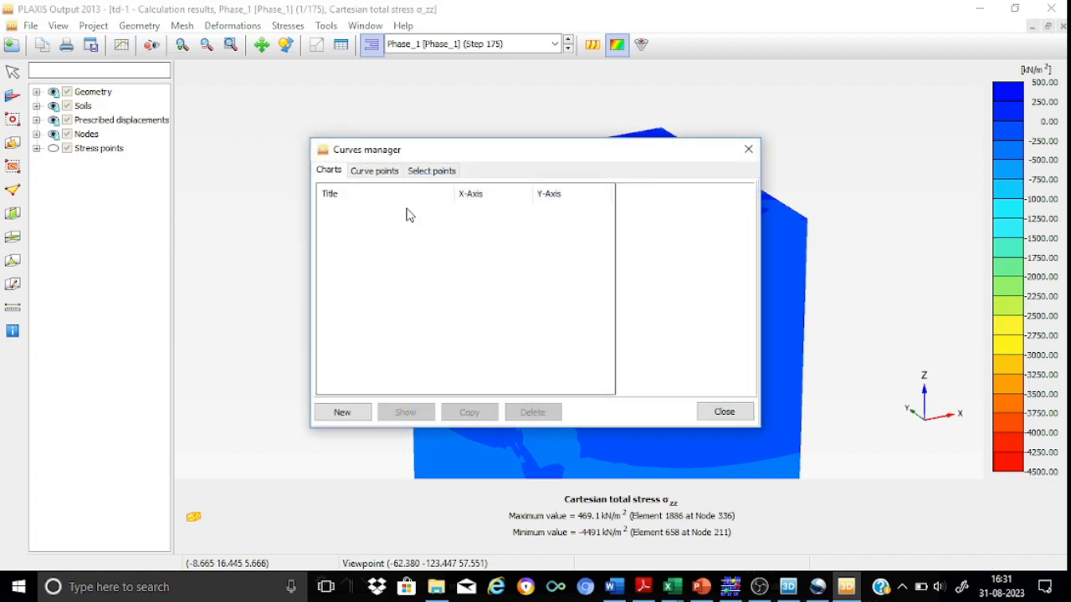
pyautogui.click(376, 170)
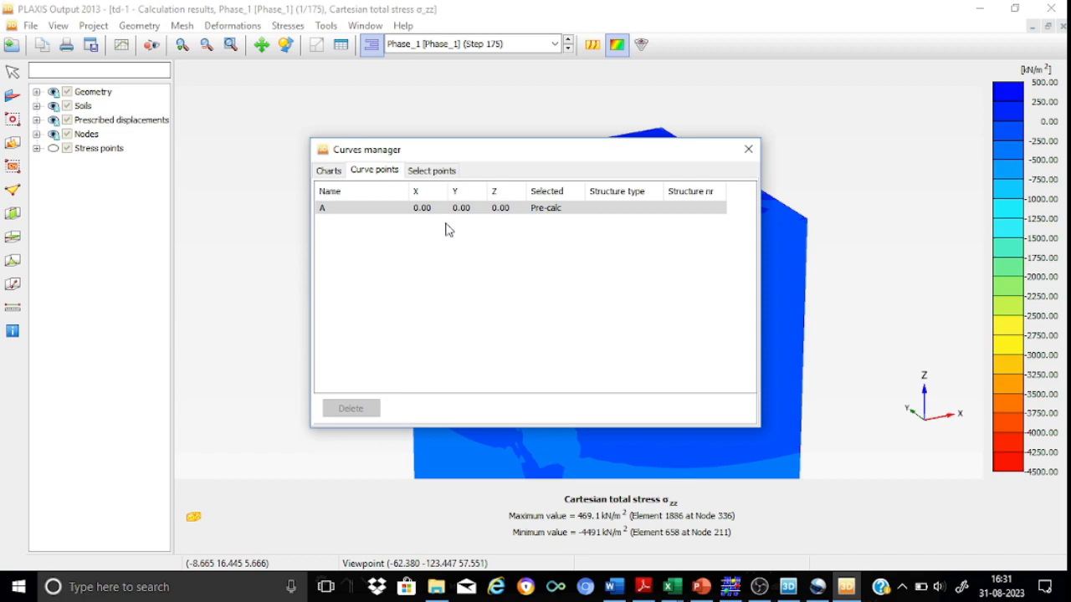
pyautogui.click(329, 171)
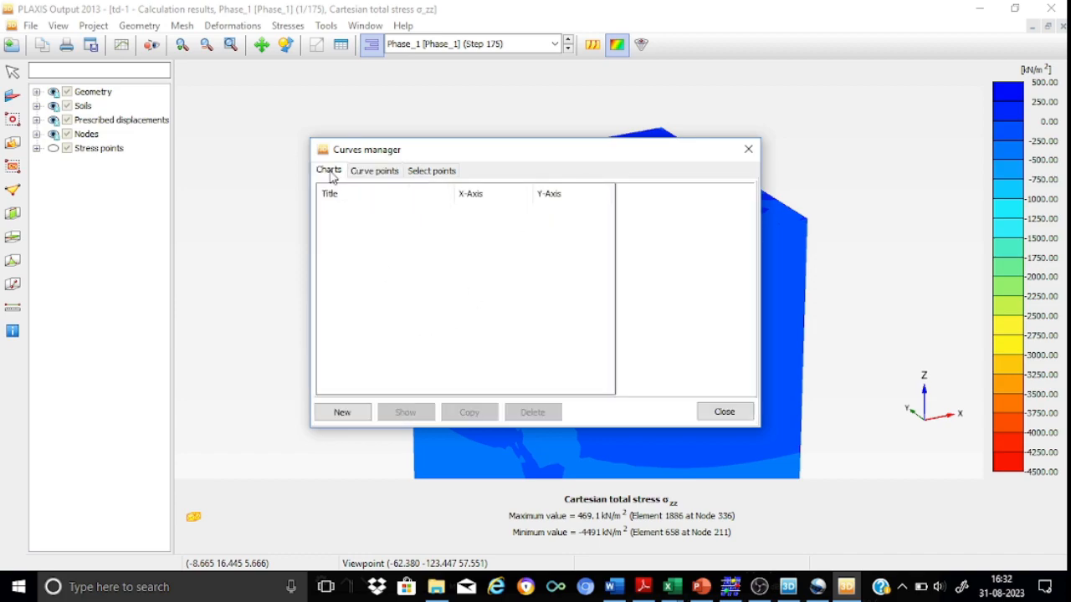
pyautogui.click(341, 413)
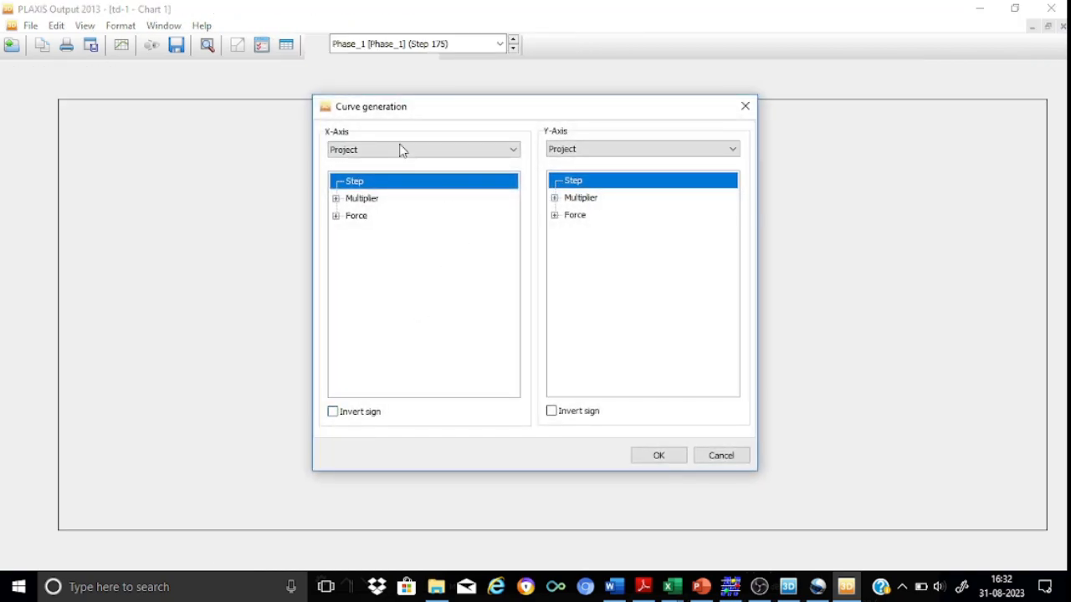
pyautogui.click(336, 217)
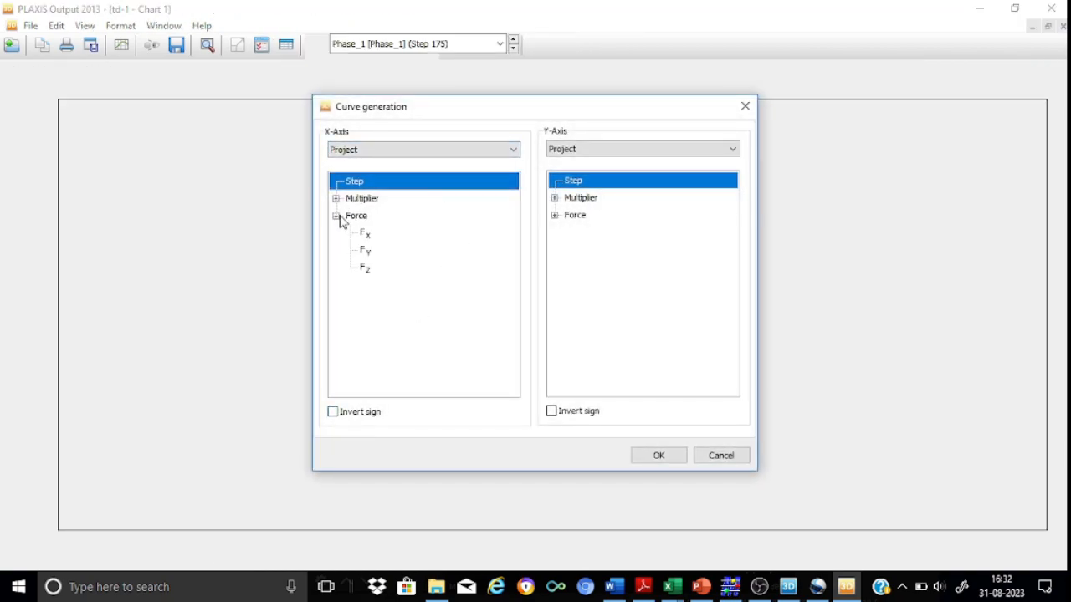
pyautogui.click(381, 268)
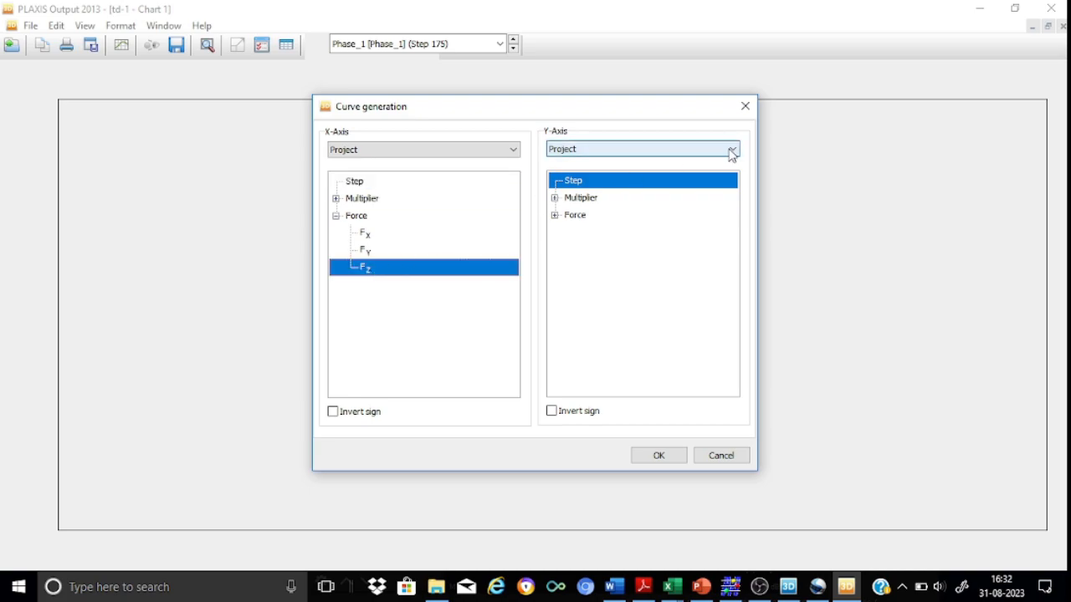
# Step: Assign the total displacement uz of point A (0.00 / 0.00 / 0.00) to the y-axis and generate the curve
pyautogui.click(731, 149)
pyautogui.click(627, 174)
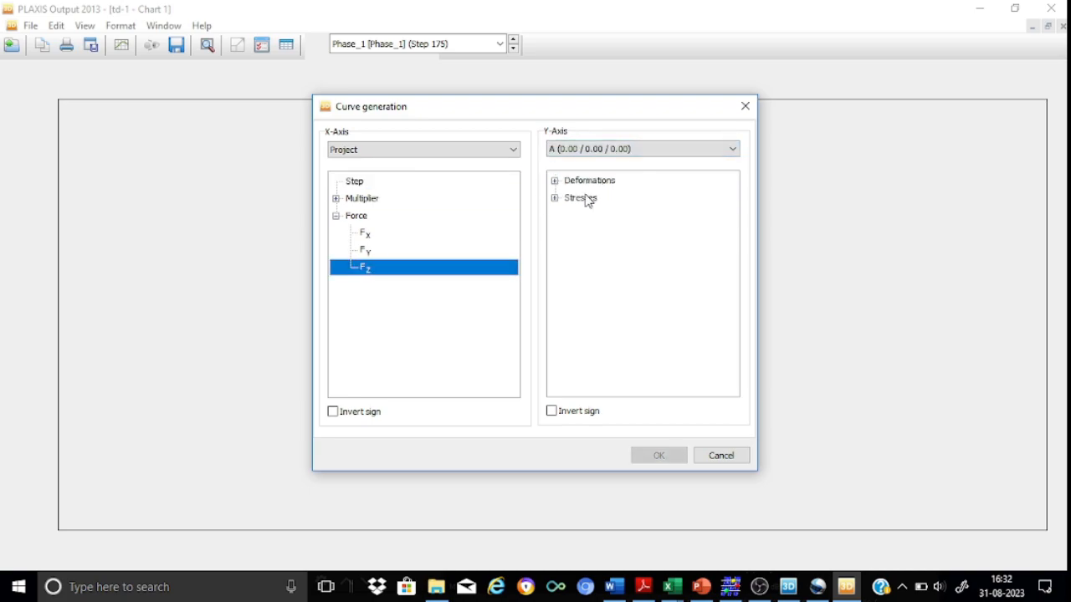
pyautogui.click(554, 181)
pyautogui.click(569, 215)
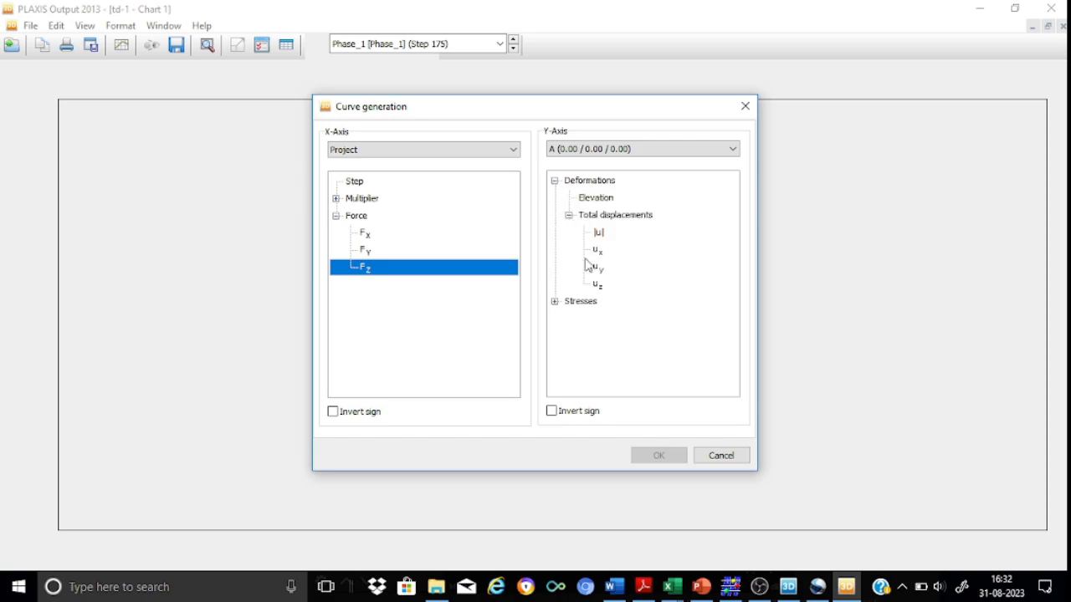
pyautogui.click(597, 287)
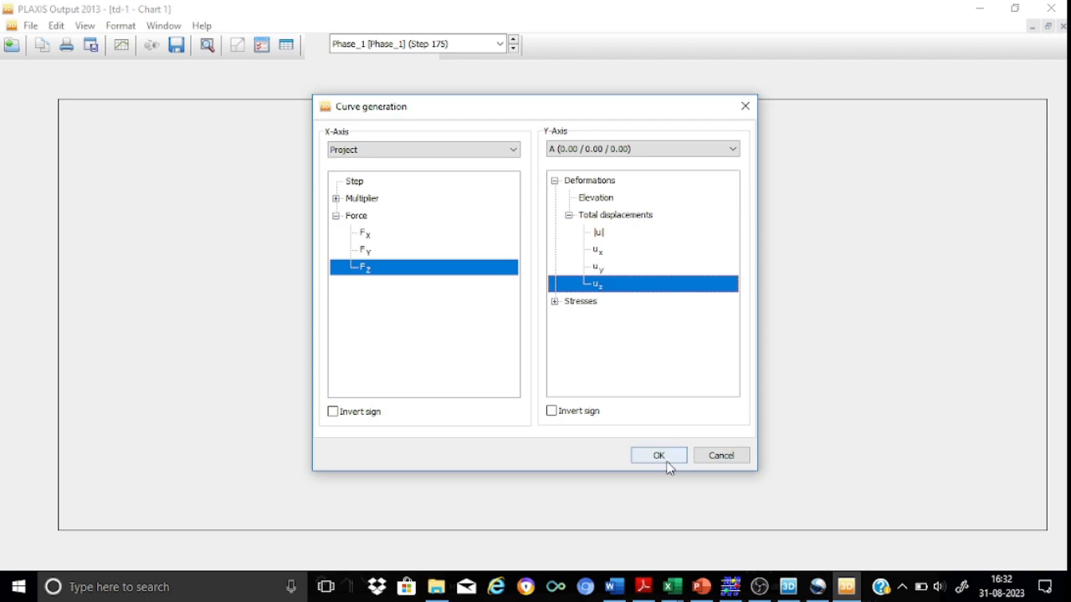
pyautogui.click(659, 456)
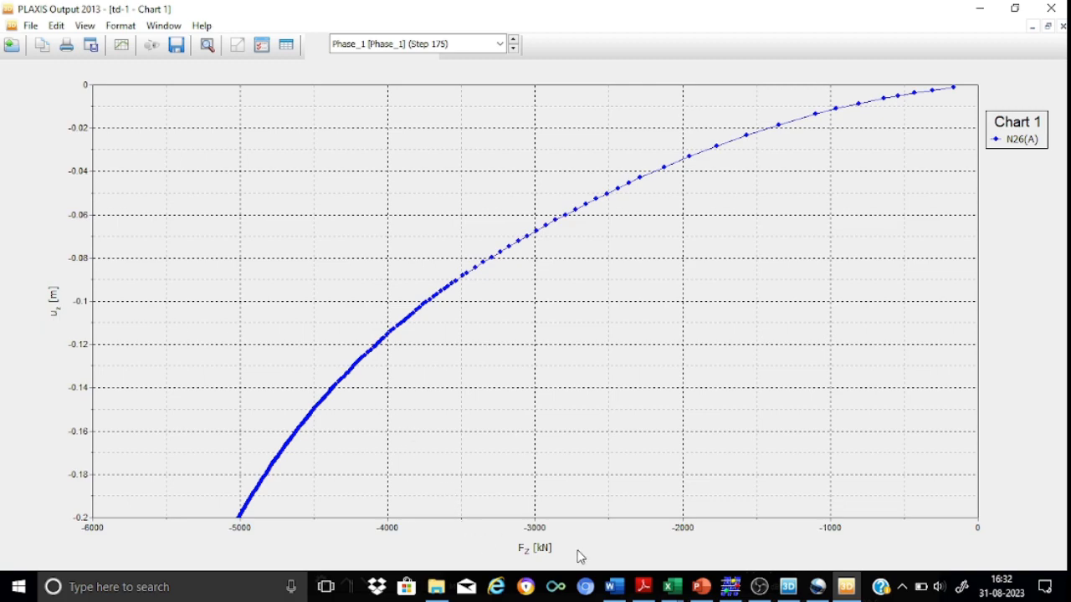
# Step: Exchange the axes of the force-displacement chart in its chart settings
pyautogui.doubleClick(1027, 141)
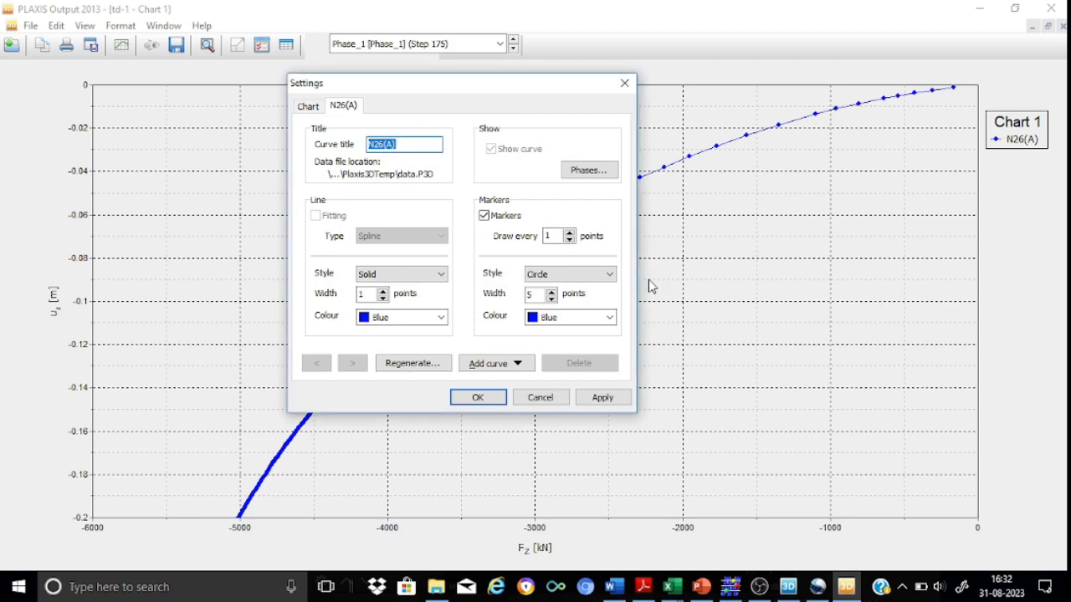
pyautogui.click(307, 109)
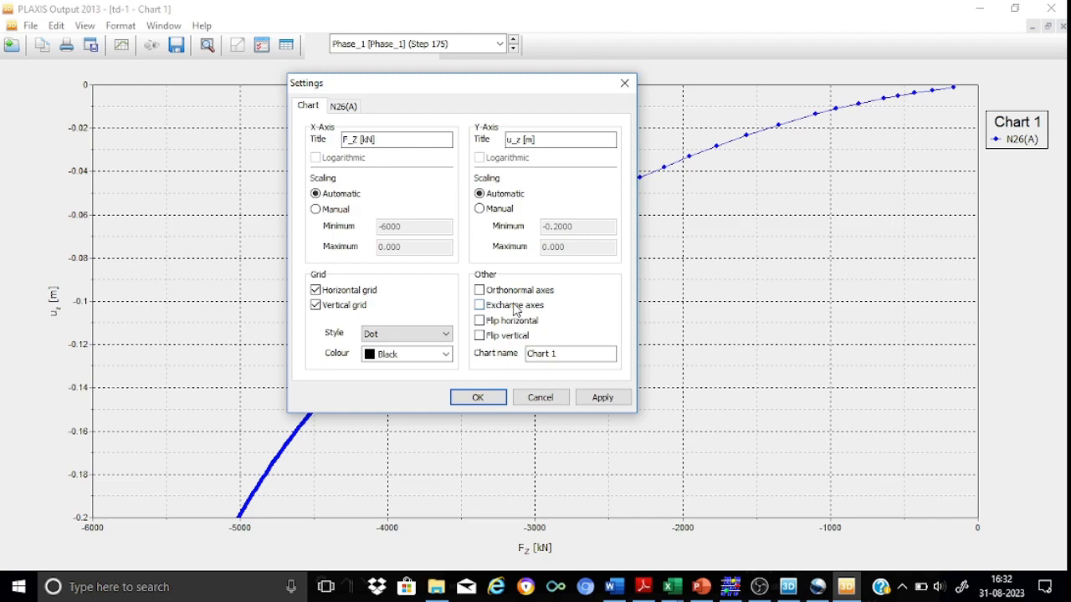
pyautogui.click(473, 398)
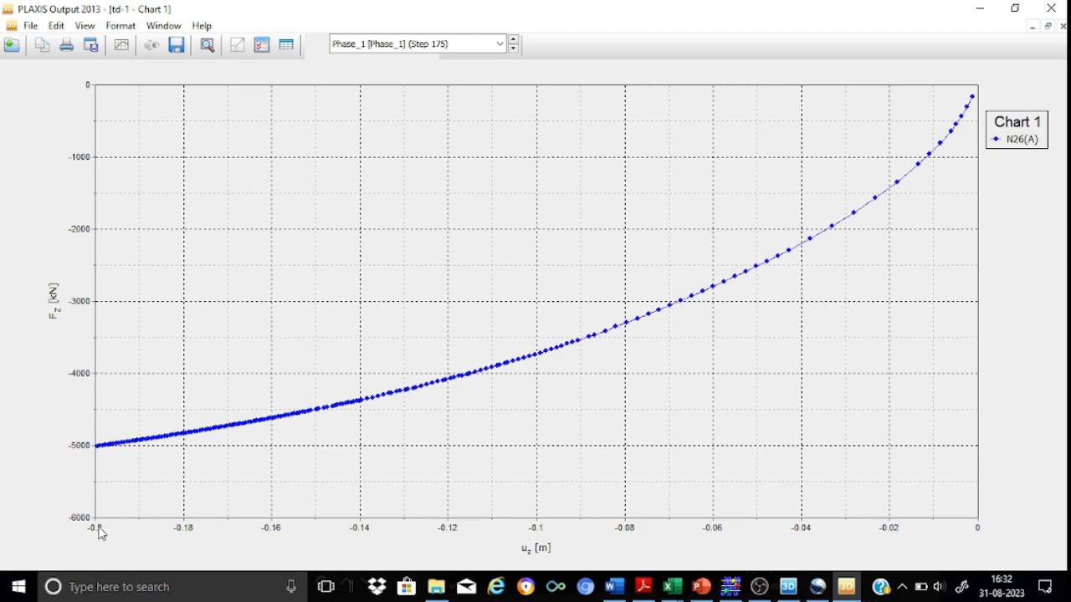
# Step: Flip the force-displacement chart both horizontally and vertically in its chart settings
pyautogui.doubleClick(1020, 144)
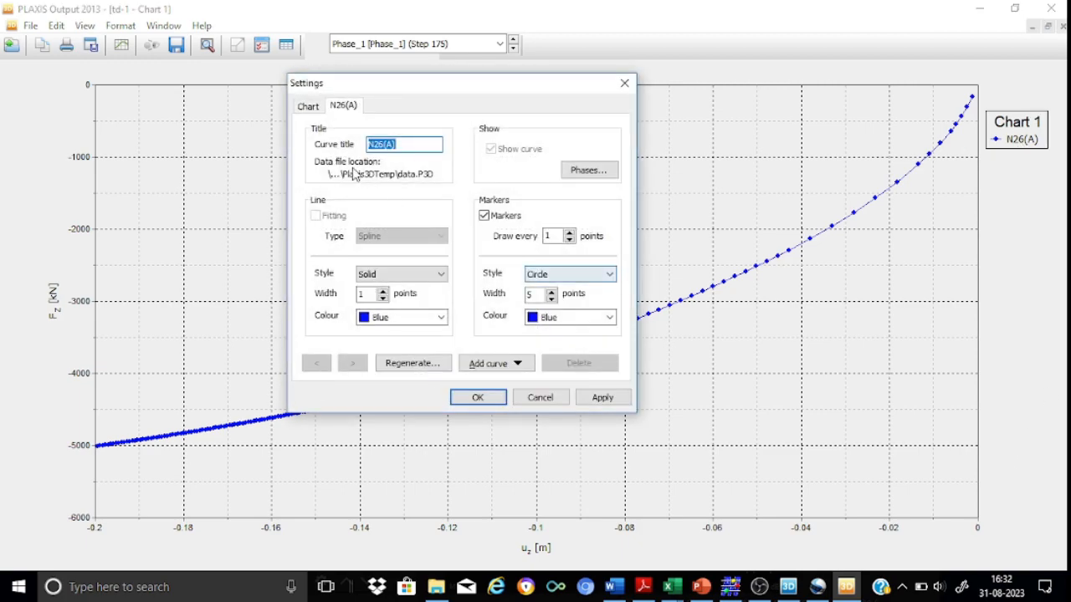
pyautogui.click(308, 106)
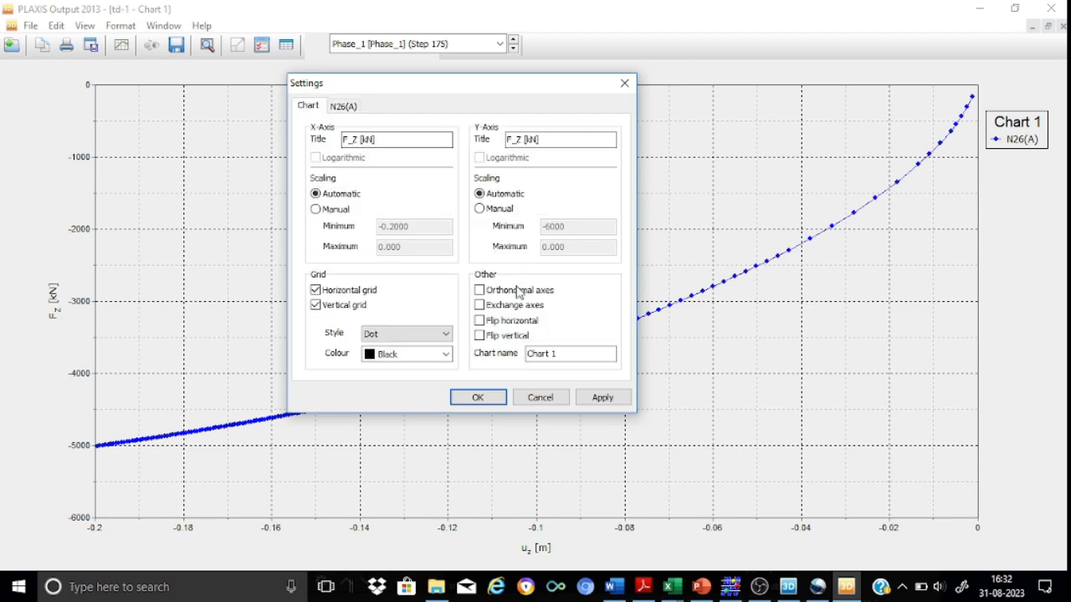
pyautogui.click(525, 326)
pyautogui.click(499, 339)
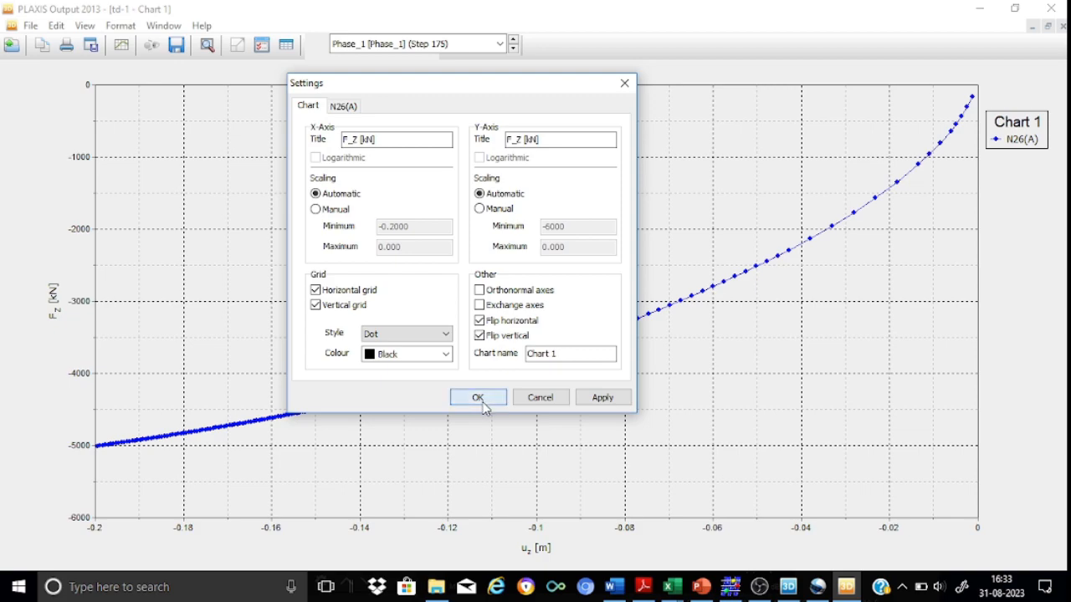
pyautogui.click(477, 398)
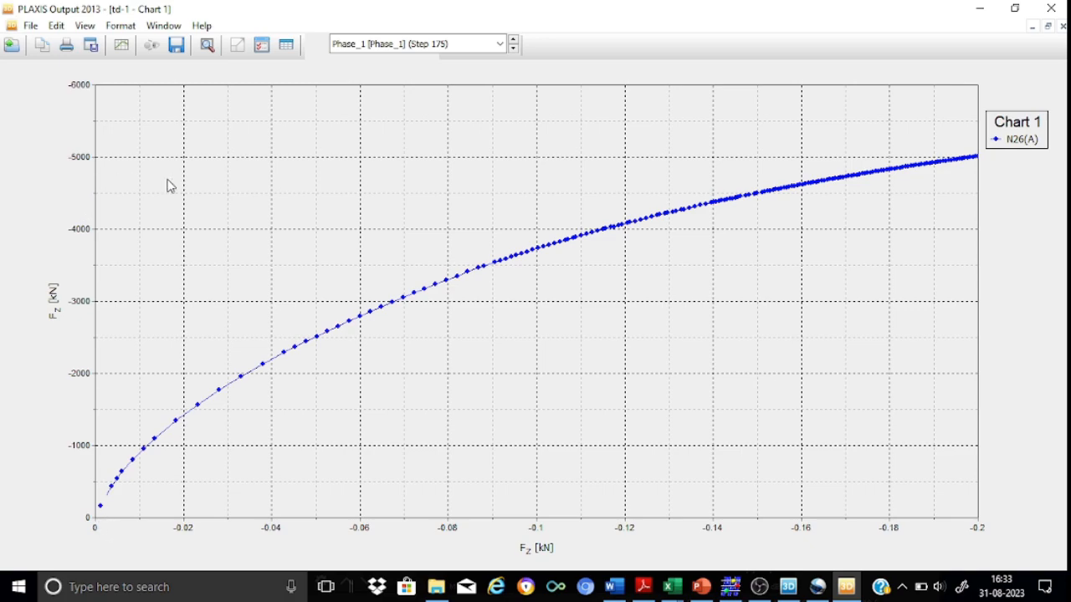
# Step: View the table of data points behind the force-displacement curve and close it
pyautogui.rightClick(761, 291)
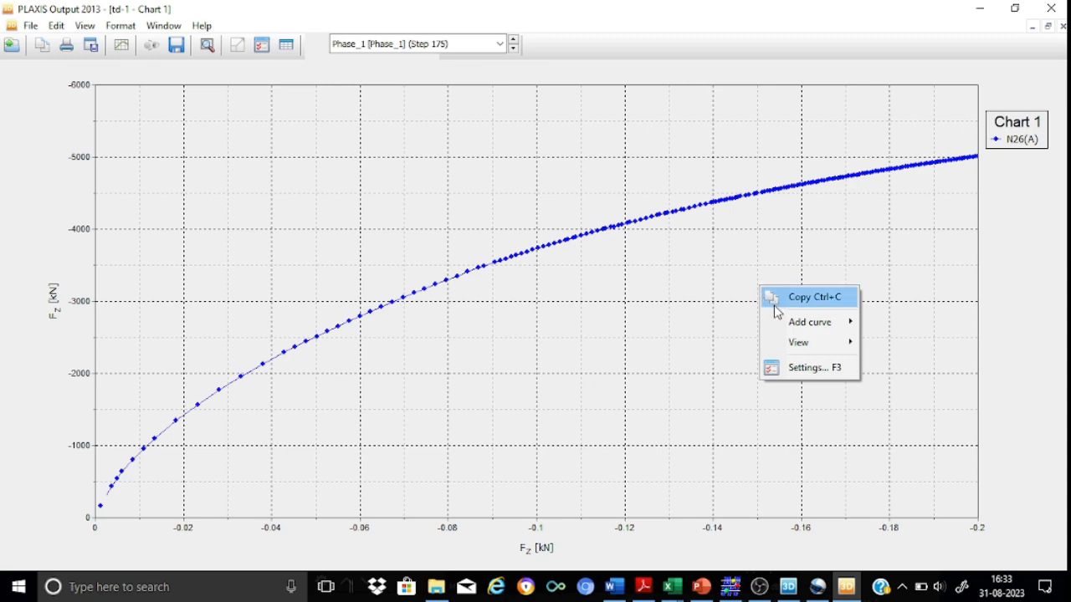
pyautogui.moveTo(802, 355)
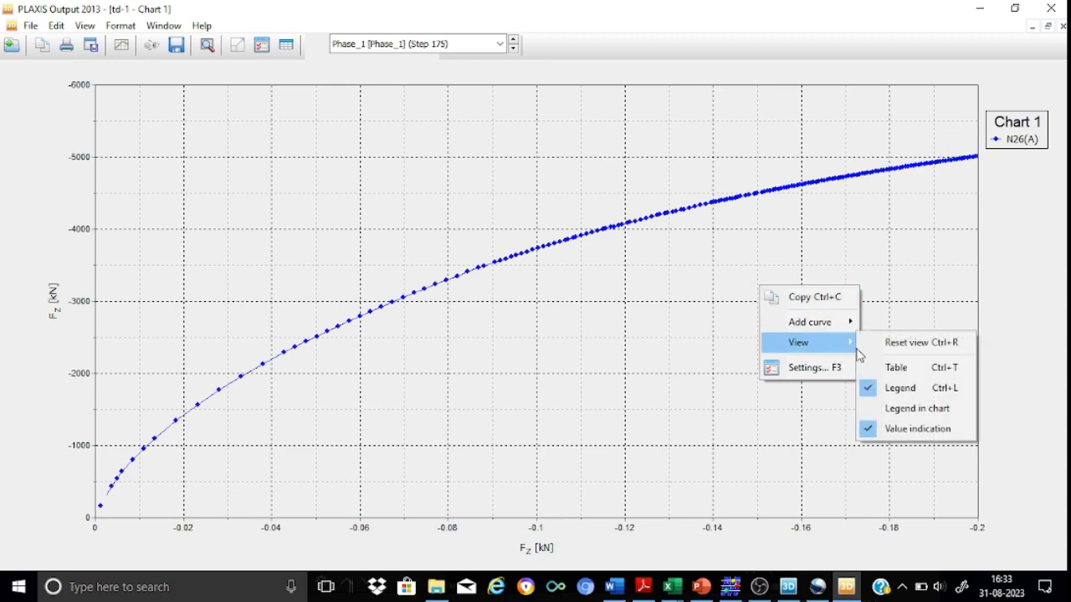
pyautogui.click(901, 374)
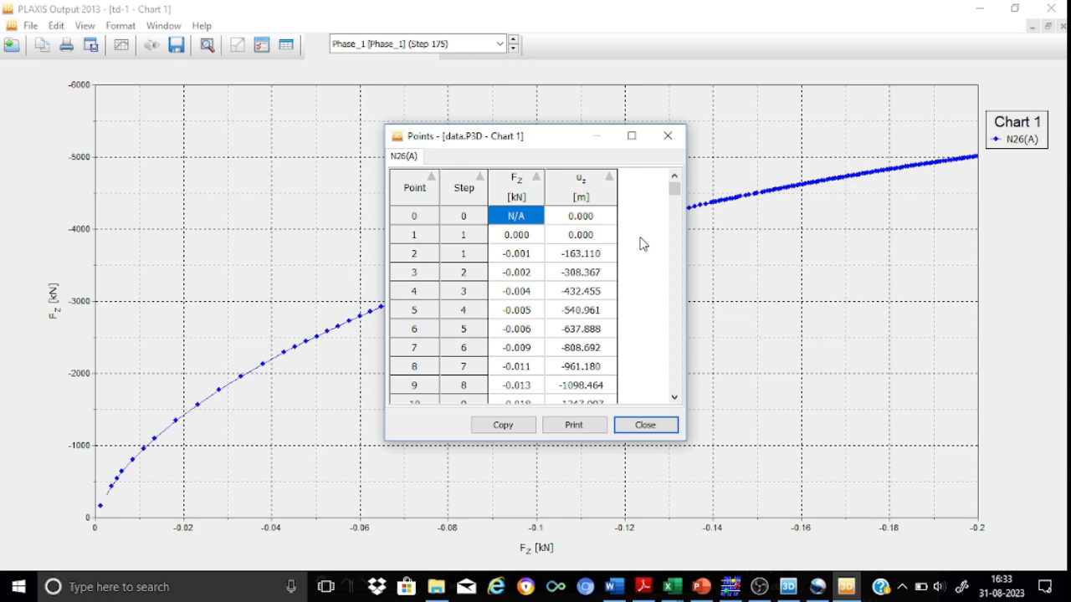
pyautogui.click(673, 139)
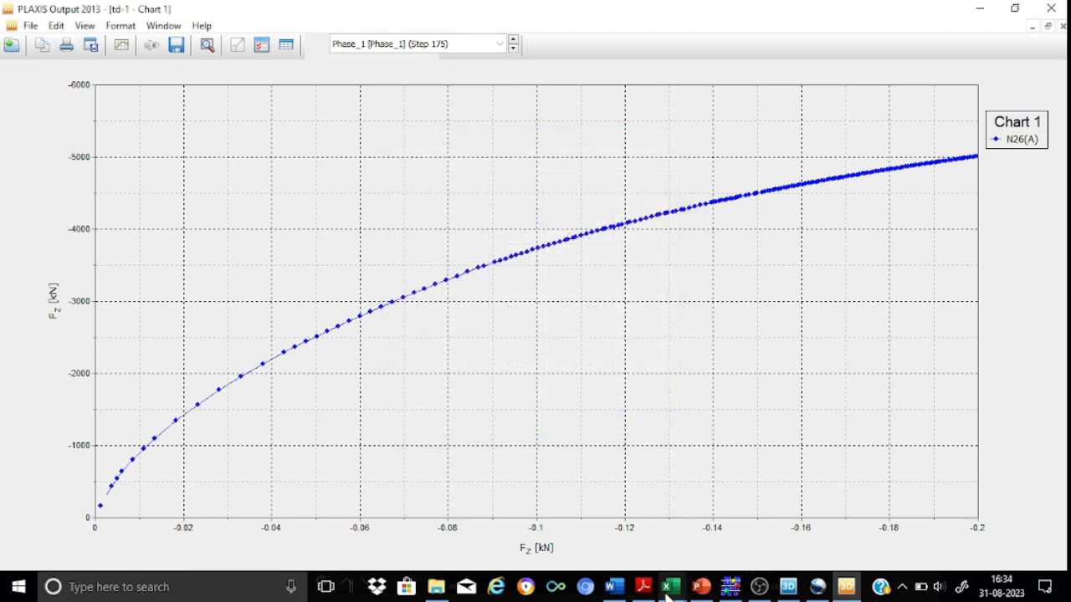
# Step: Switch to Presentation-1.pptx in PowerPoint and bring up the Analysis Results slide
pyautogui.moveTo(701, 586)
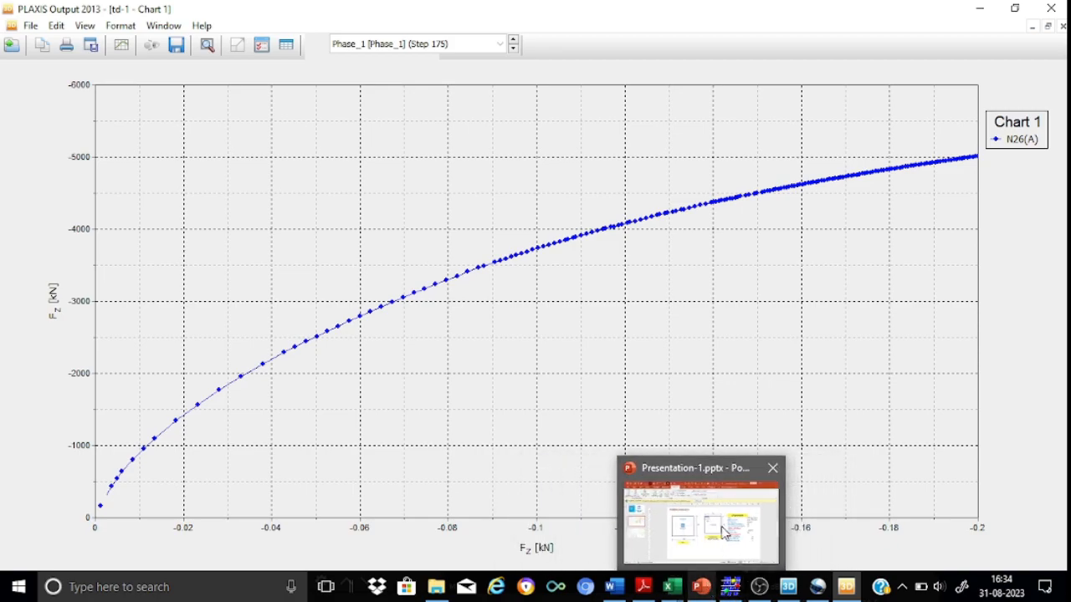
pyautogui.click(725, 532)
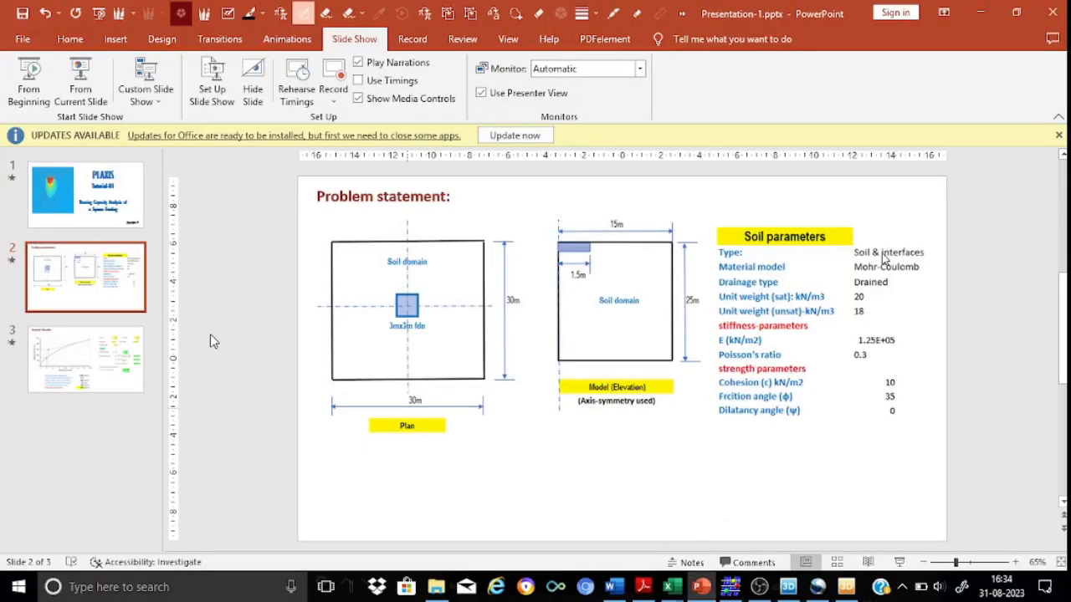
pyautogui.click(59, 351)
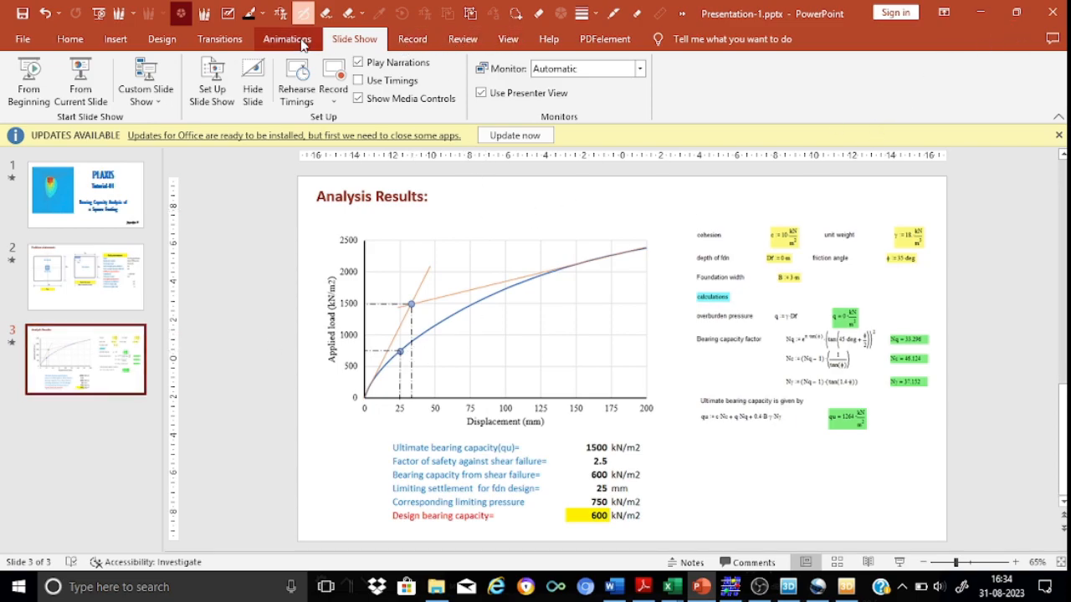
# Step: Run the slide show from the beginning and advance past the Problem statement to the Analysis Results slide
pyautogui.click(32, 93)
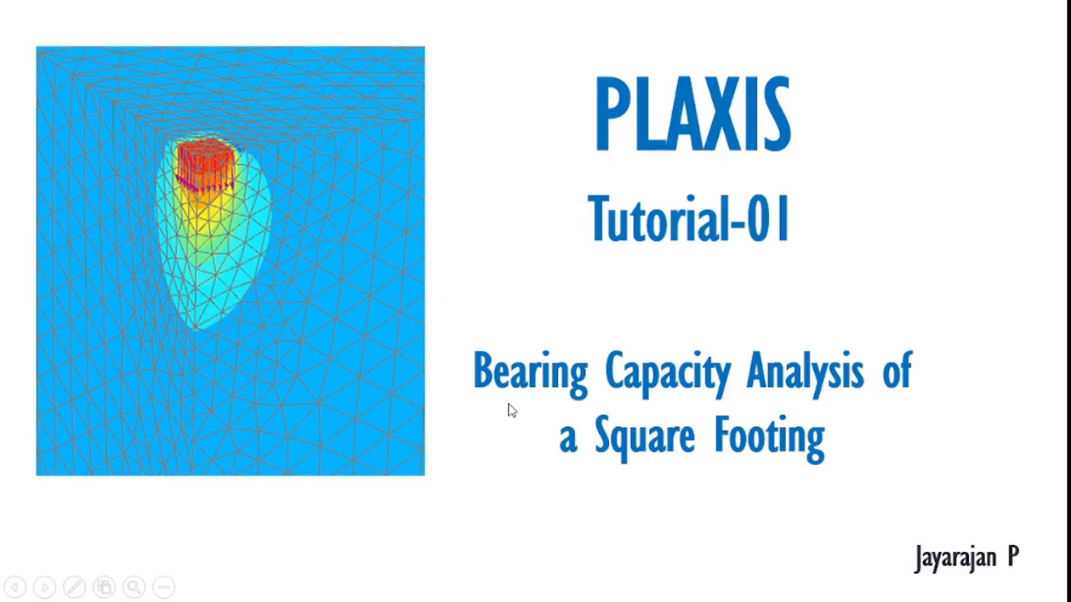
pyautogui.click(508, 408)
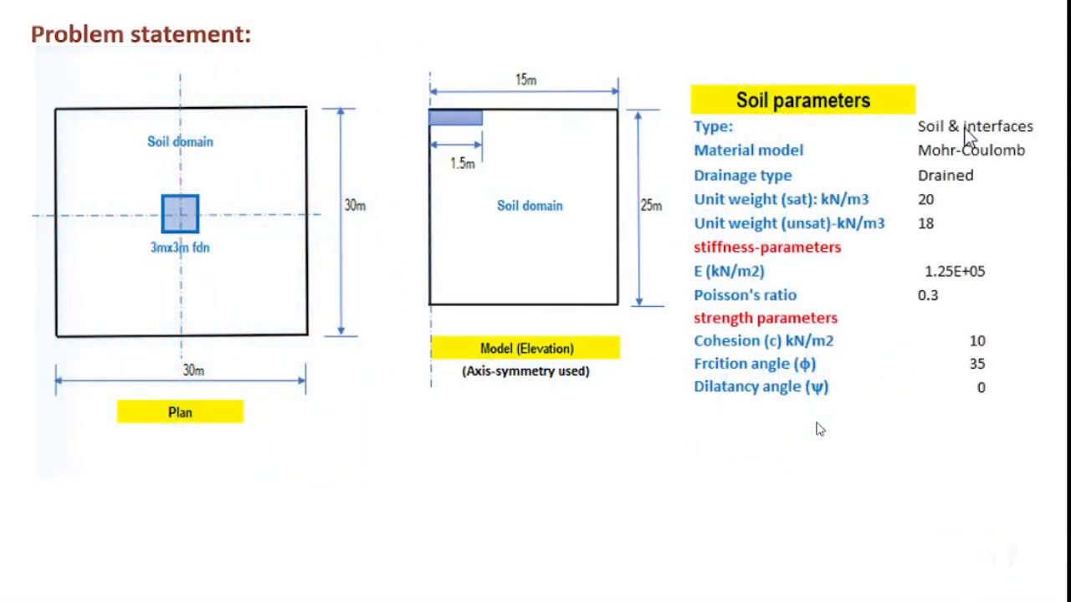
pyautogui.click(819, 429)
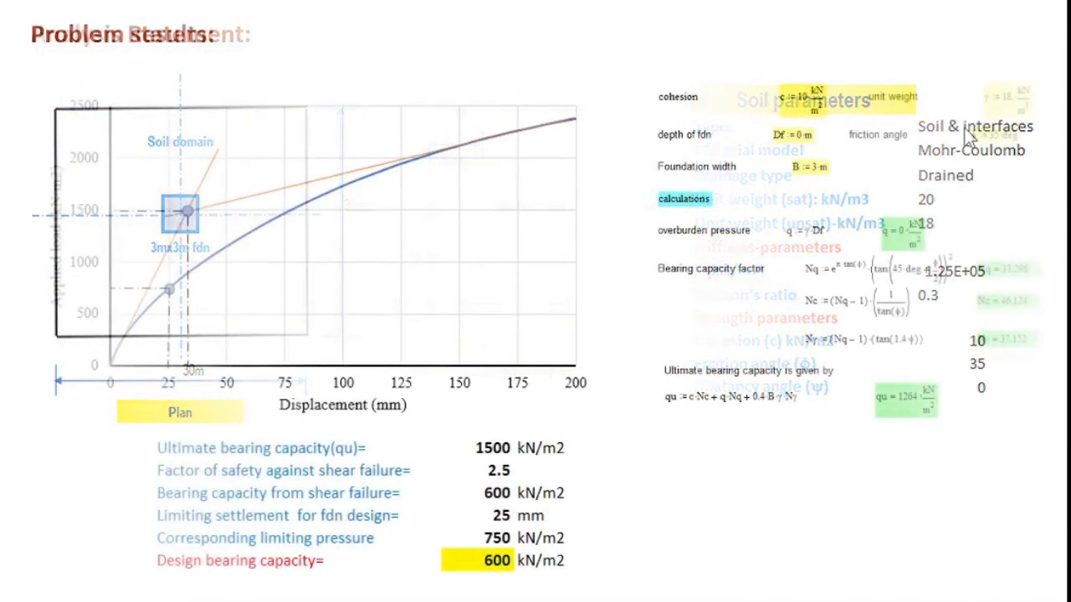